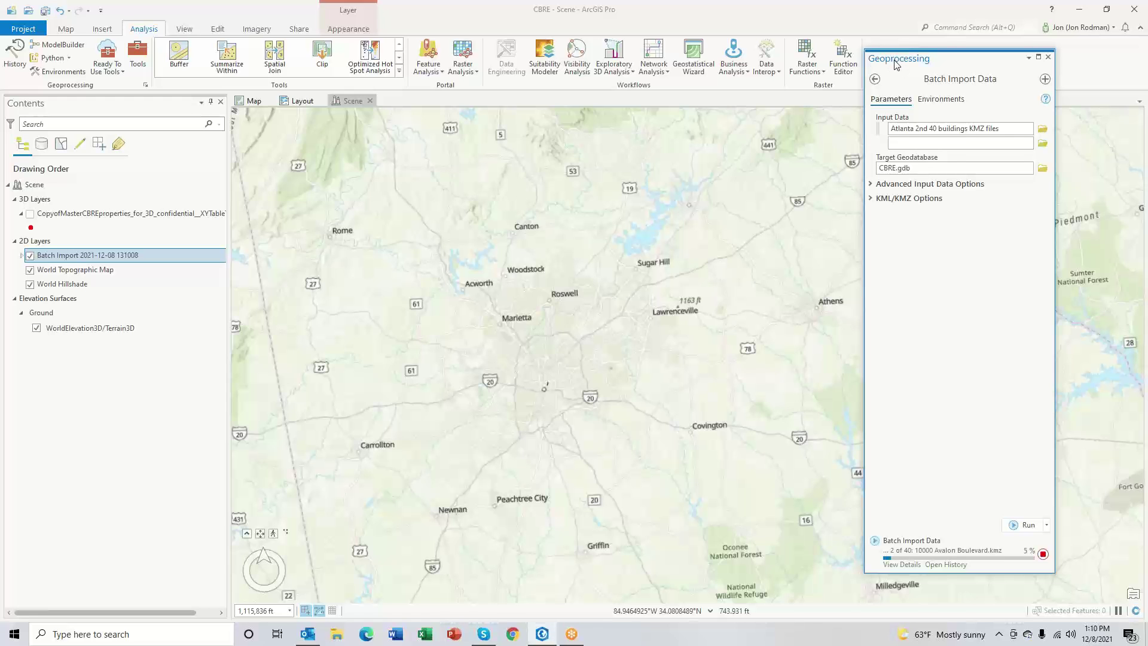
# Step: Move the floating Geoprocessing pane away from the scene's eastern area while Batch Import Data runs
pyautogui.moveTo(896, 59); pyautogui.dragTo(761, 27)
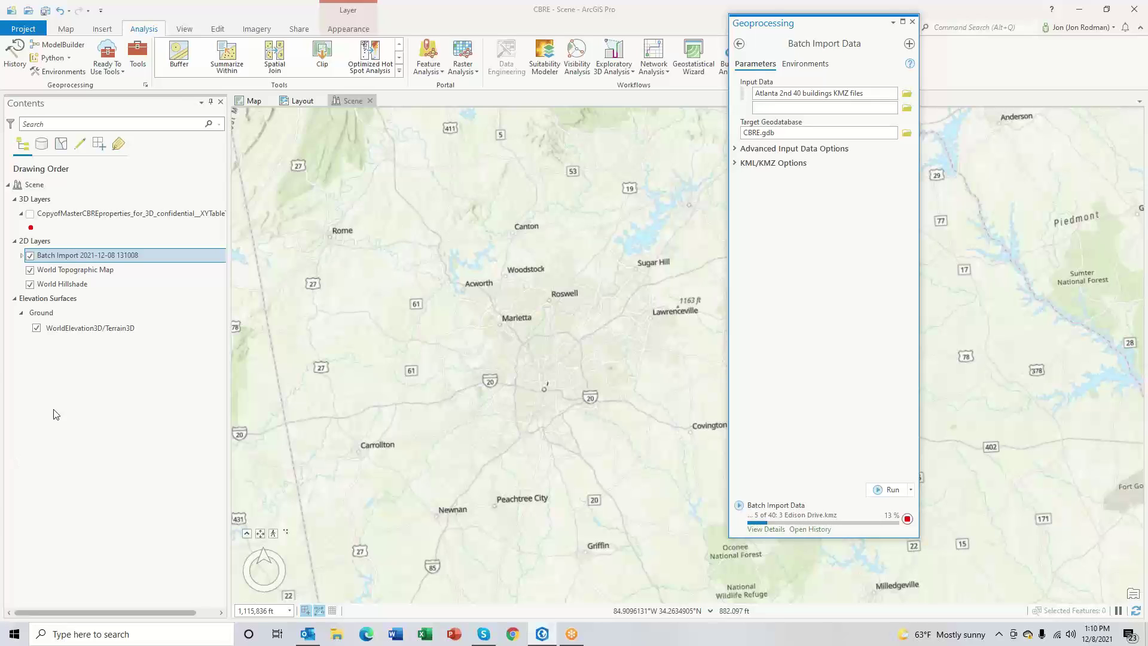
pyautogui.click(31, 214)
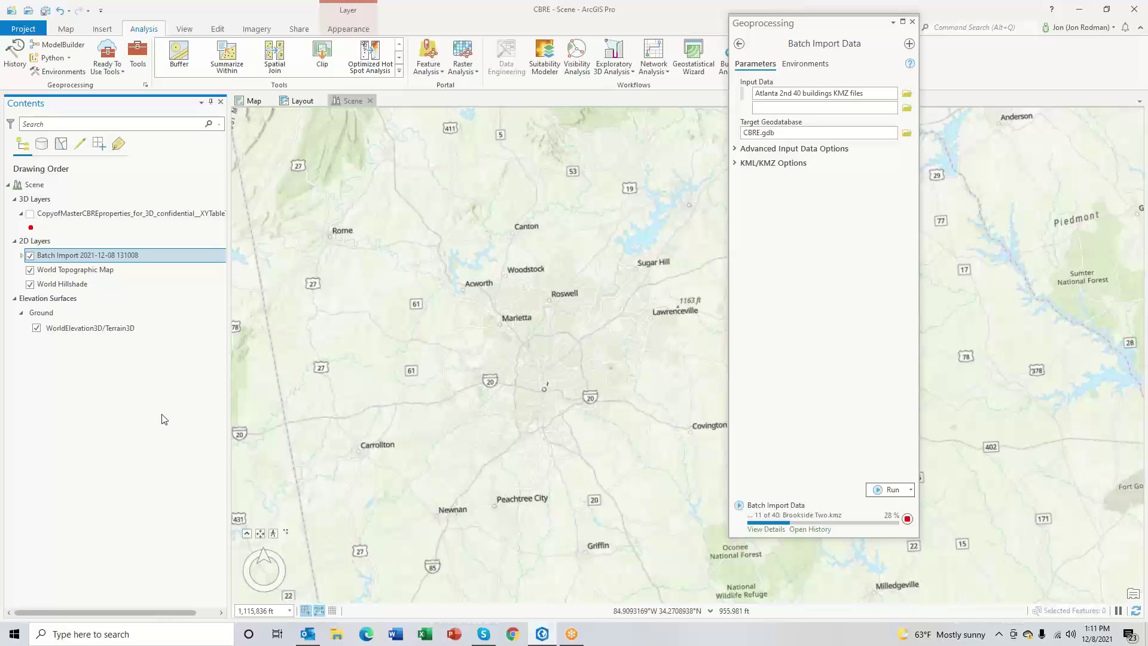
# Step: Switch to File Explorer and review the source files in the CBRE project's "Atlanta 2nd 40 buildings KMZ files" folder, then close it
pyautogui.click(337, 634)
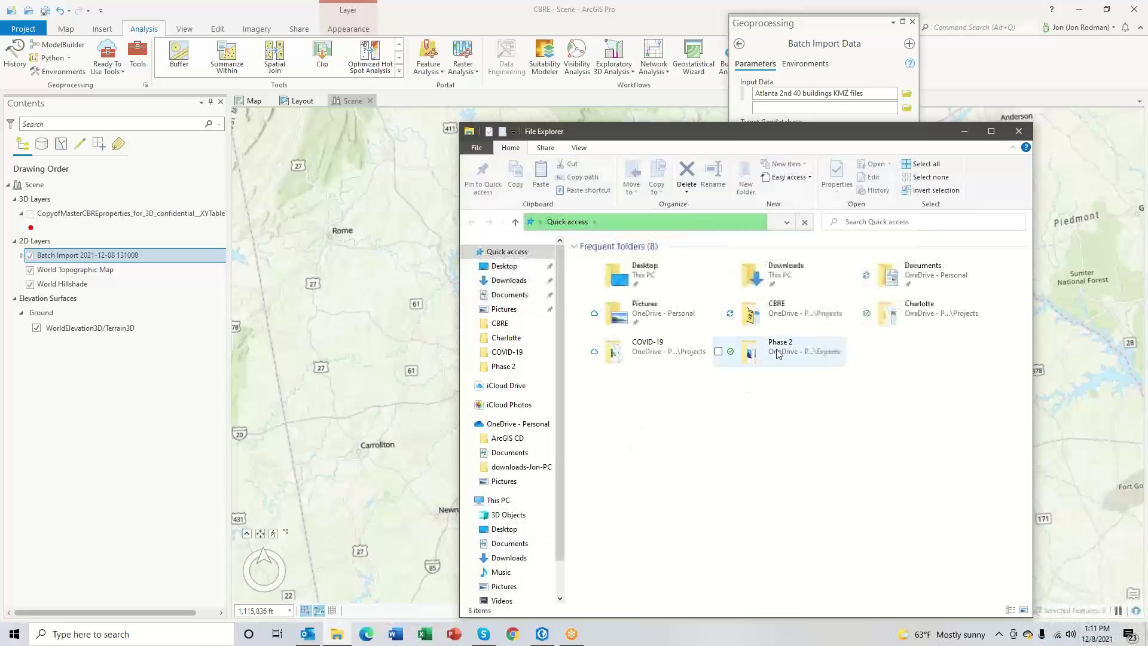
pyautogui.click(781, 317)
pyautogui.doubleClick(780, 317)
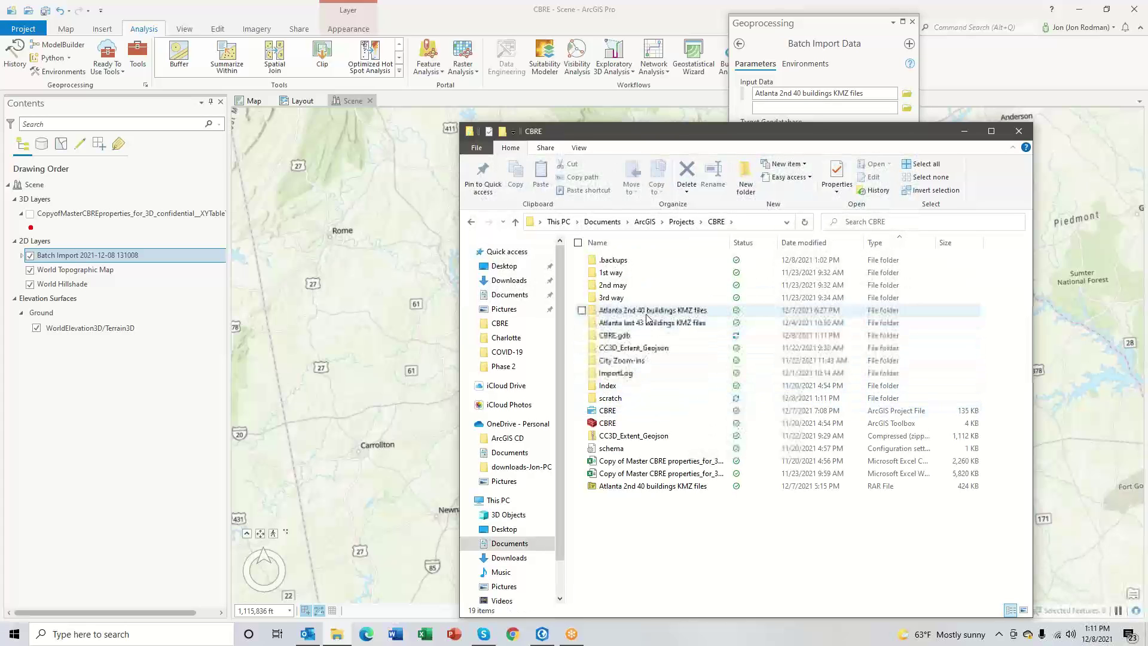
pyautogui.doubleClick(622, 310)
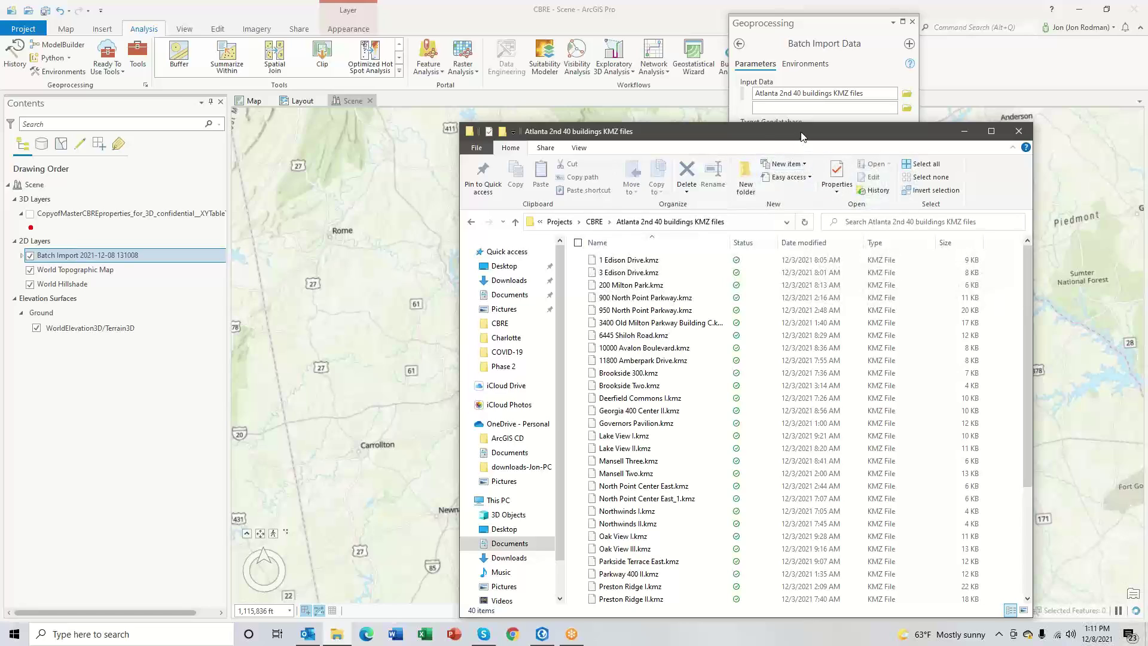
pyautogui.moveTo(802, 137); pyautogui.dragTo(620, 122)
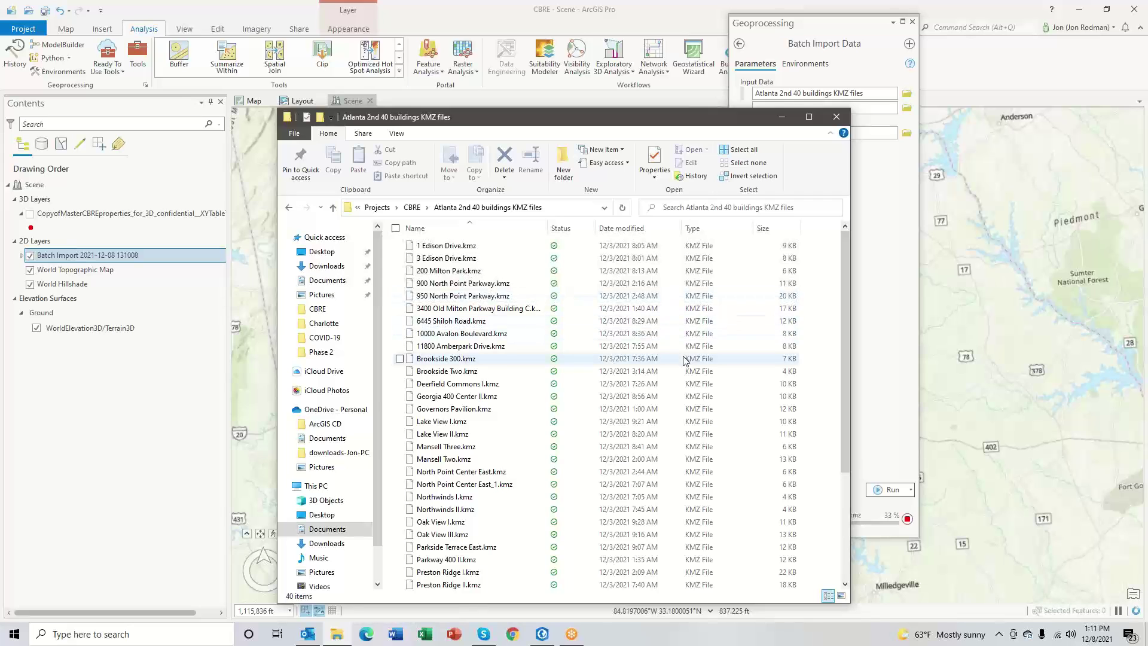
pyautogui.scroll(-4, 686, 361)
pyautogui.scroll(4, 689, 369)
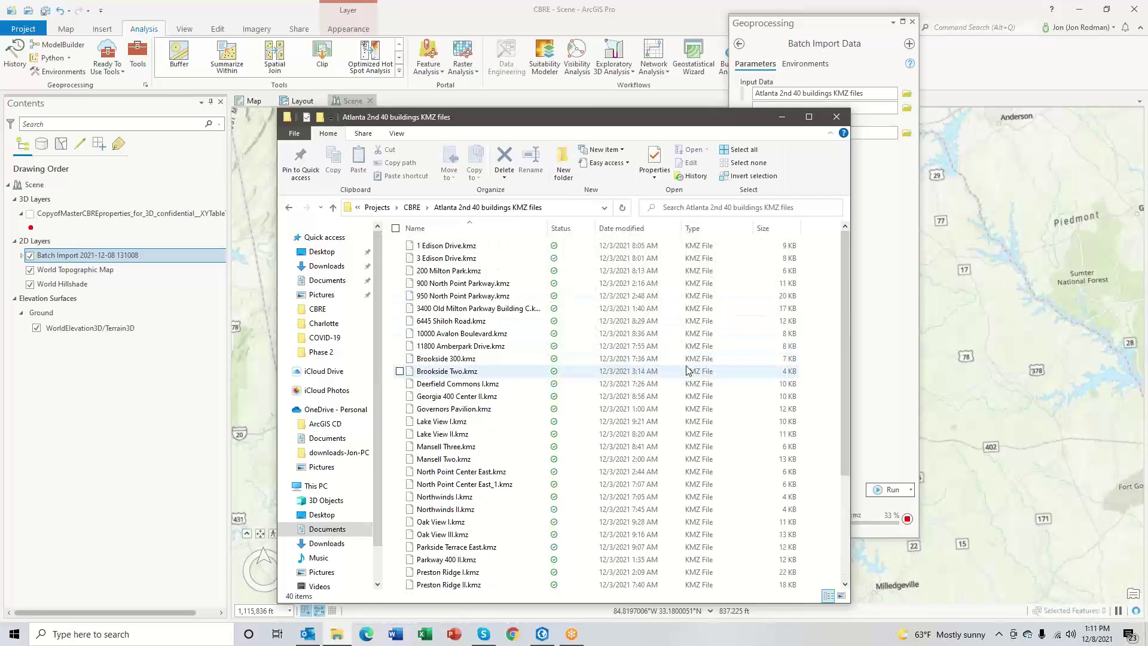
pyautogui.click(840, 120)
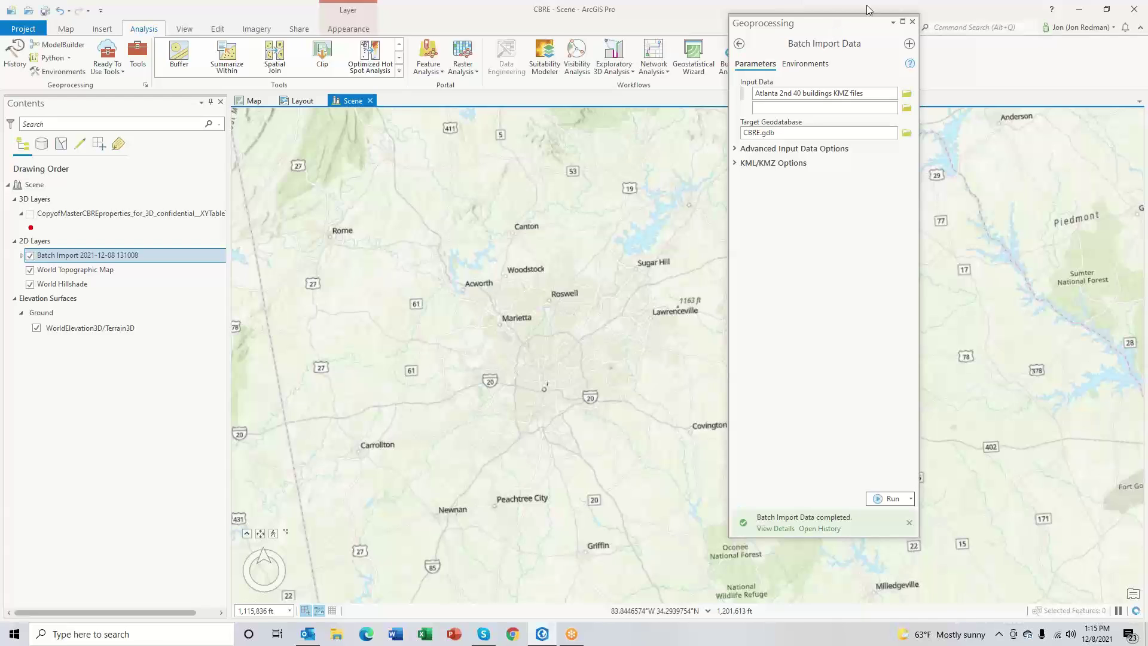
pyautogui.click(913, 22)
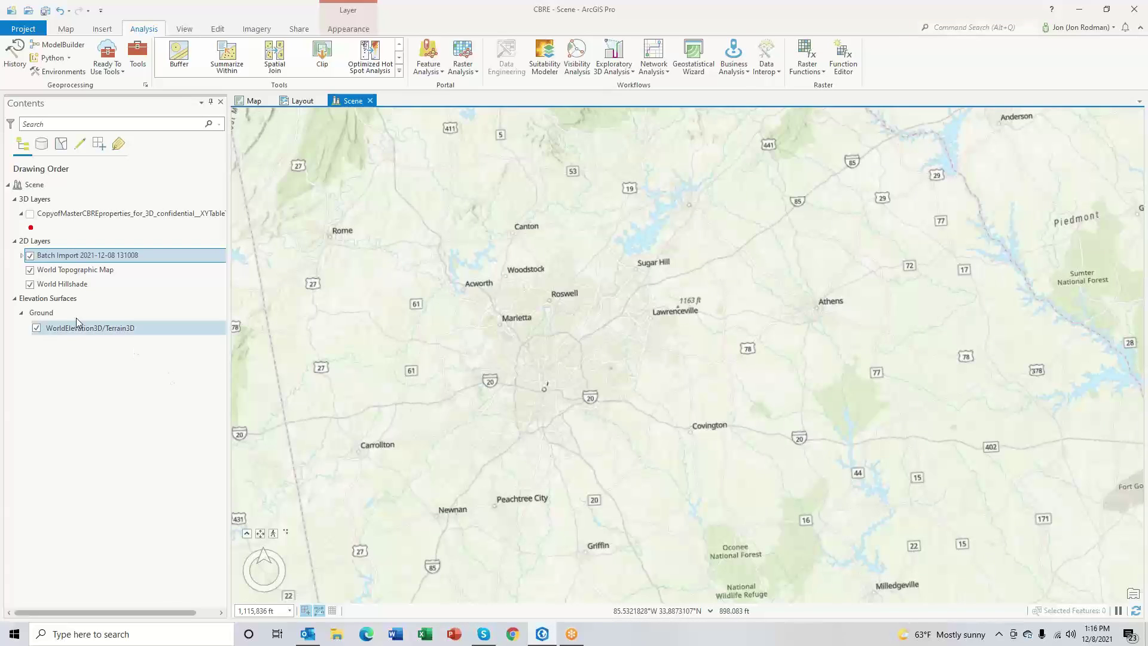
pyautogui.click(21, 256)
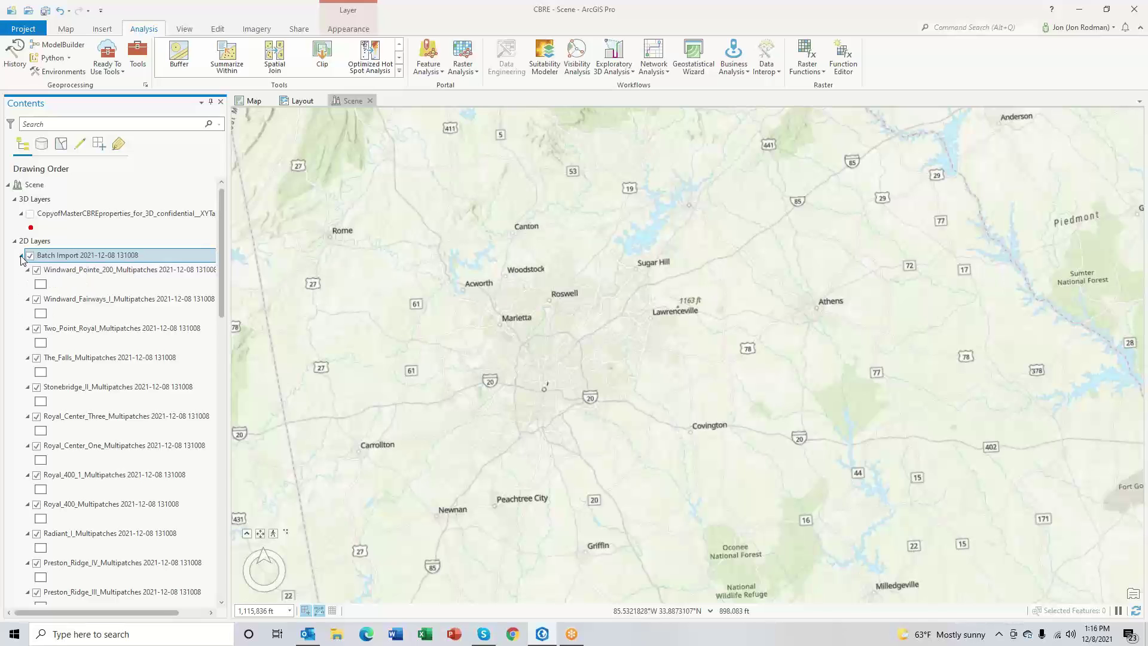
pyautogui.scroll(-4, 119, 329)
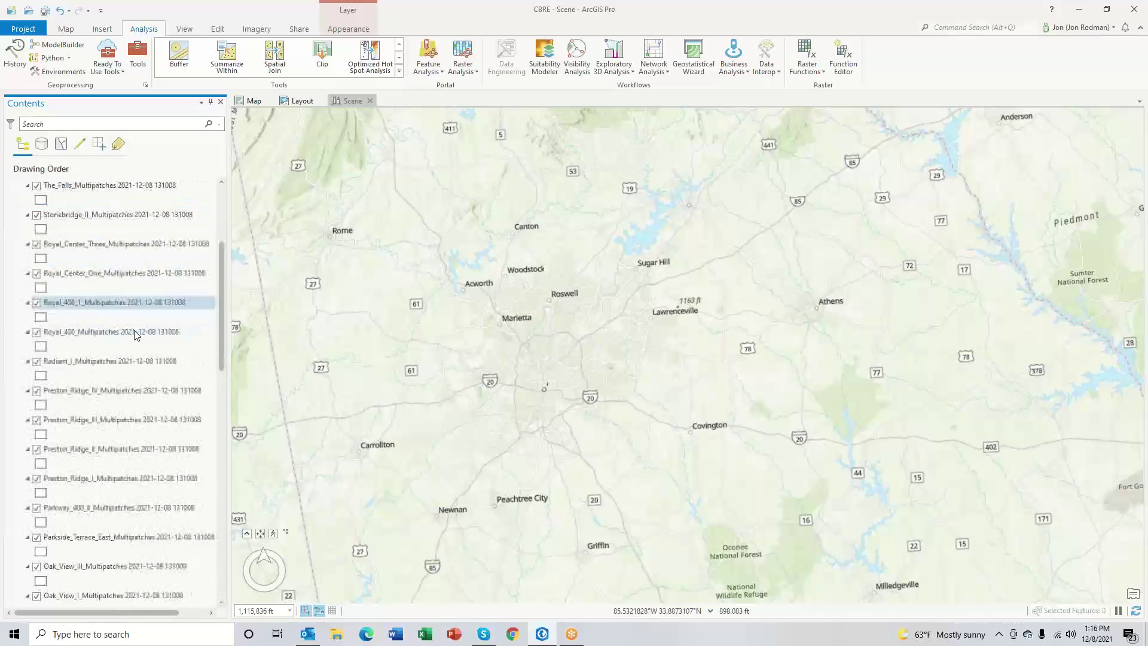
pyautogui.scroll(-15, 135, 334)
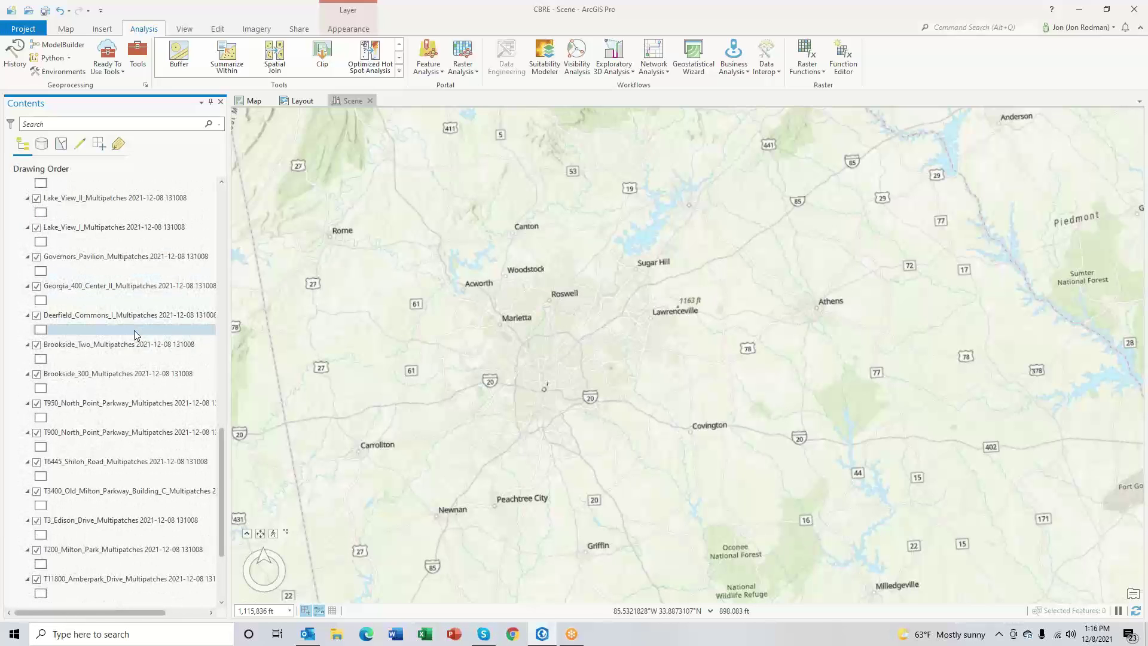
pyautogui.scroll(18, 134, 335)
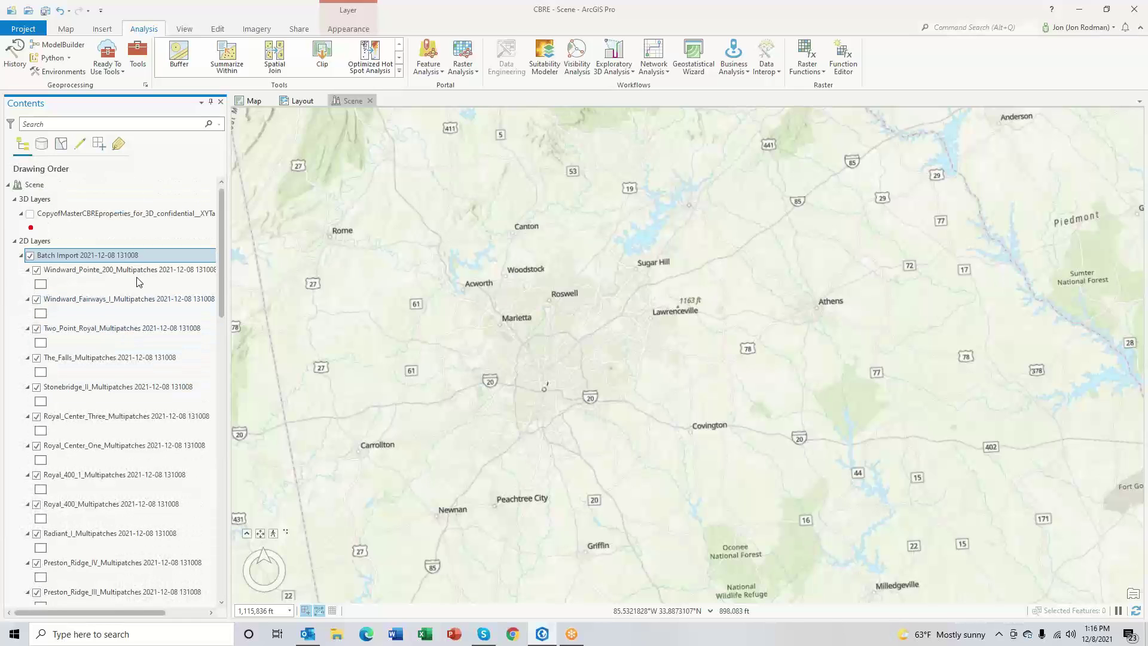
# Step: Zoom the scene to the Windward_Pointe_200_Multipatches layer
pyautogui.rightClick(136, 256)
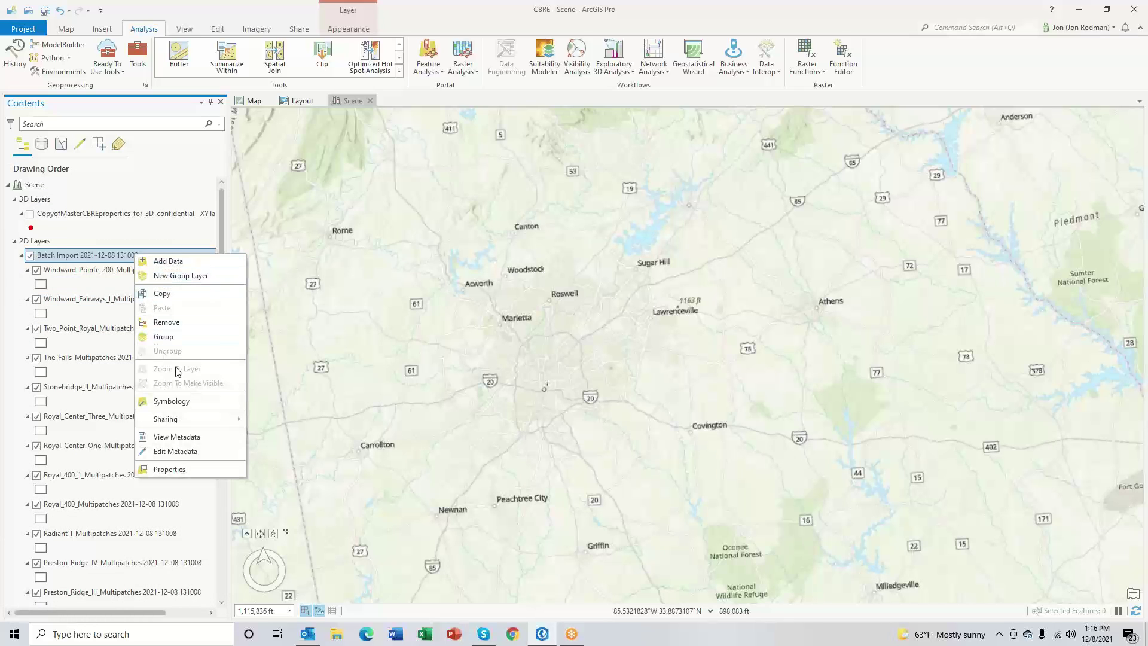
pyautogui.click(104, 273)
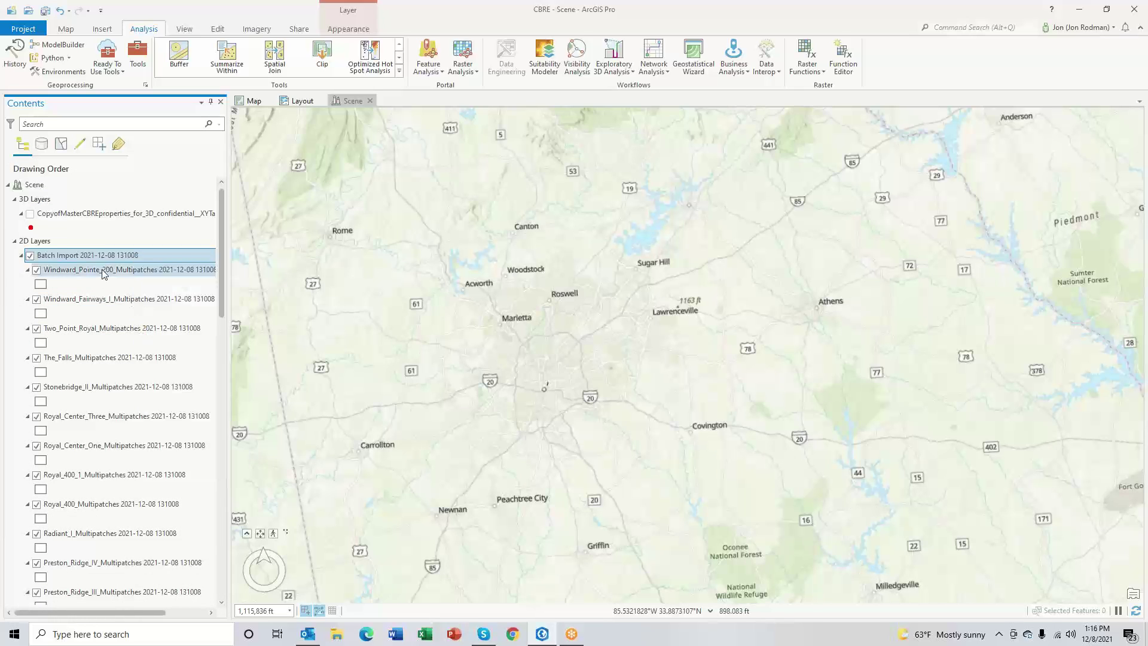
pyautogui.rightClick(104, 273)
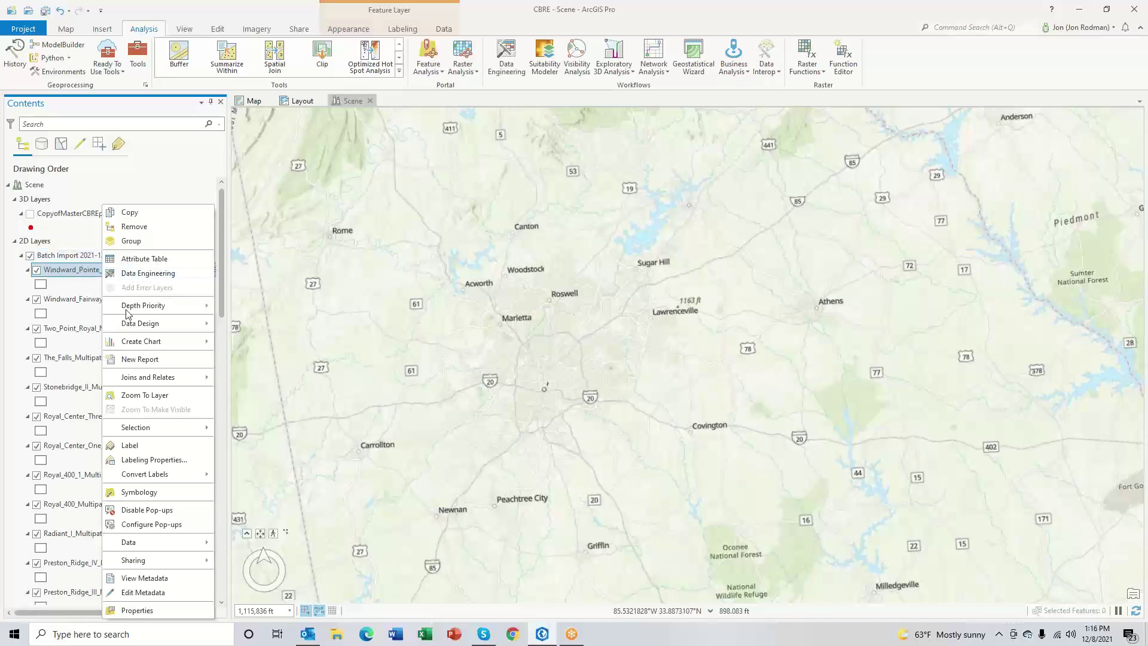
pyautogui.click(155, 397)
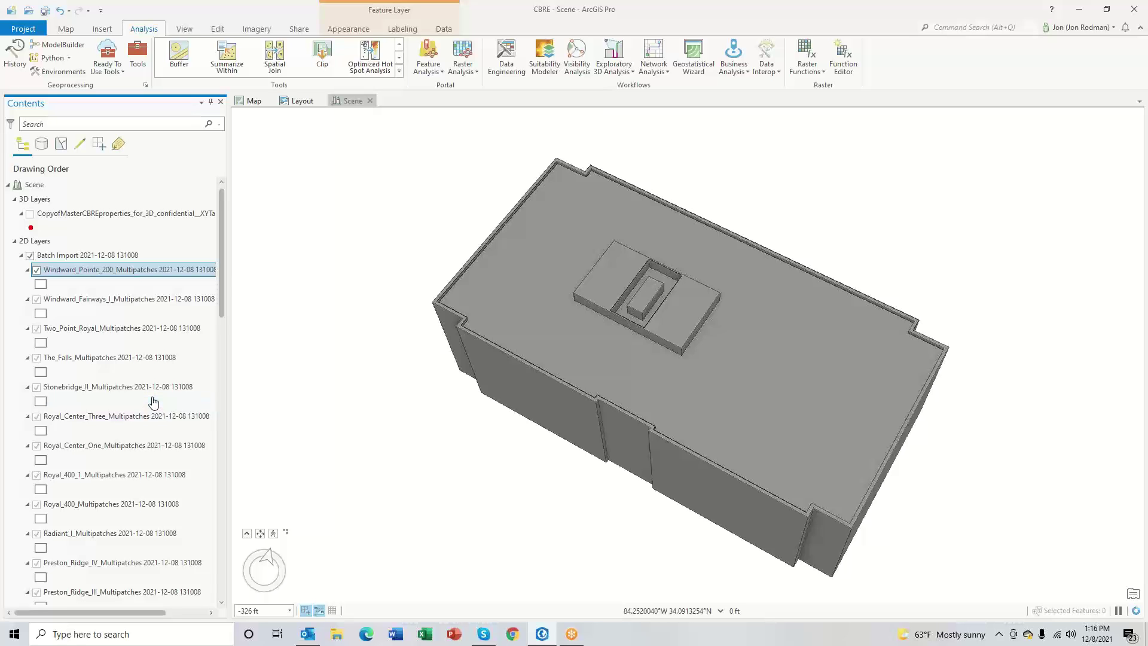
# Step: Examine the imported buildings' vertical position relative to the ground from a regional view and from below the terrain
pyautogui.scroll(-3, 426, 382)
pyautogui.scroll(-2, 426, 383)
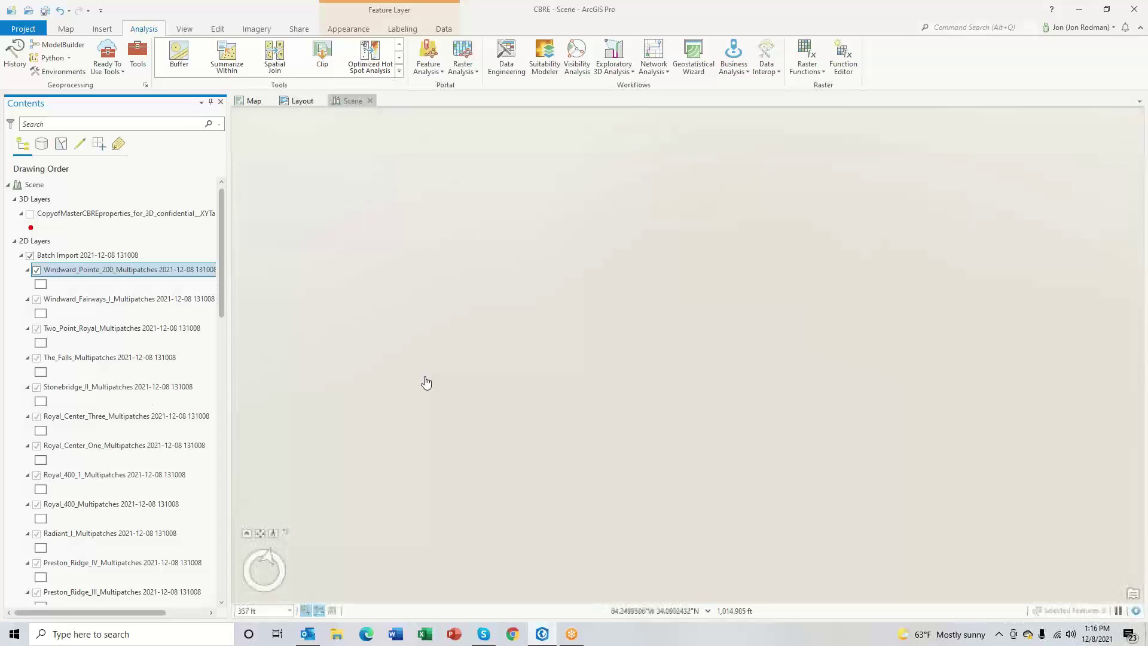
pyautogui.scroll(-2, 426, 383)
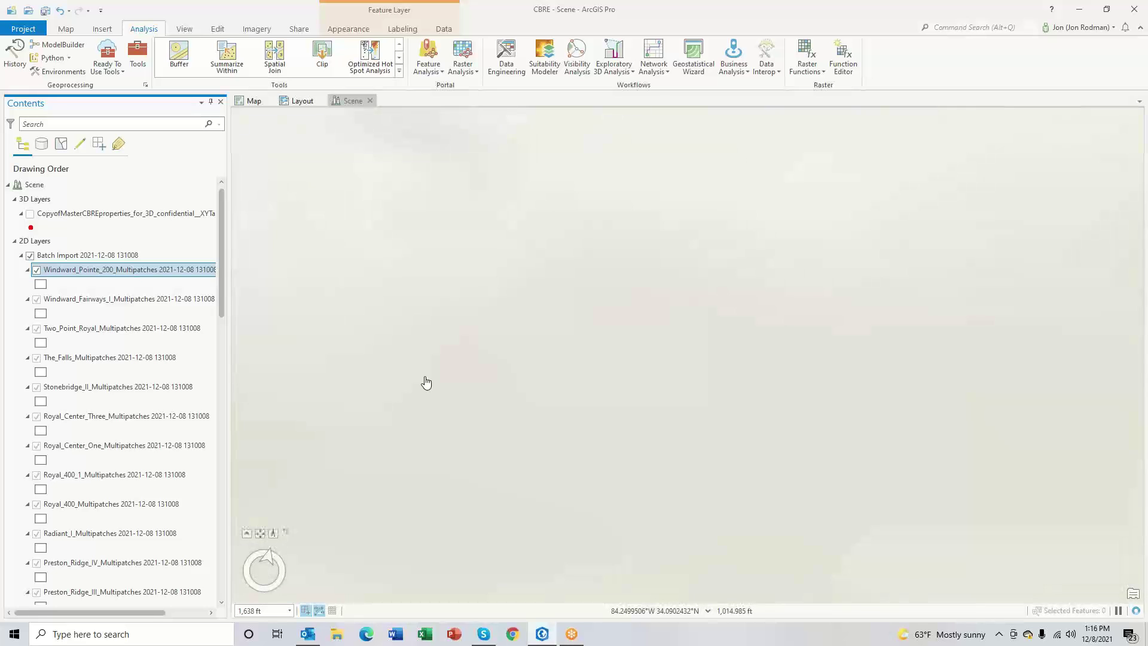
pyautogui.scroll(-5, 426, 383)
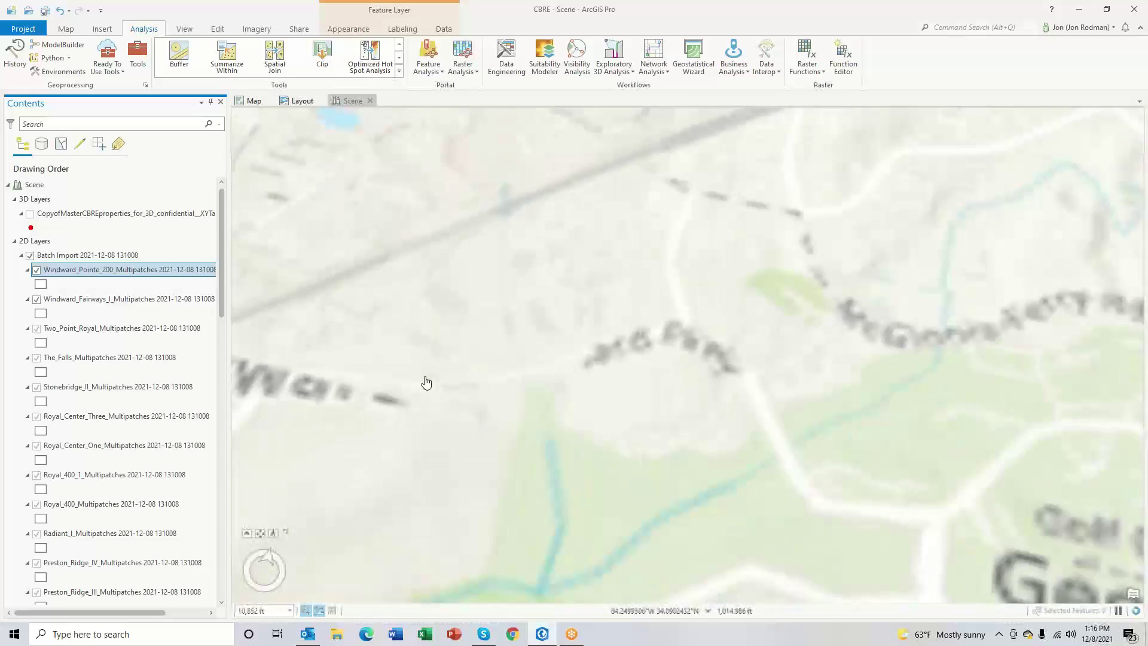
pyautogui.scroll(-4, 426, 383)
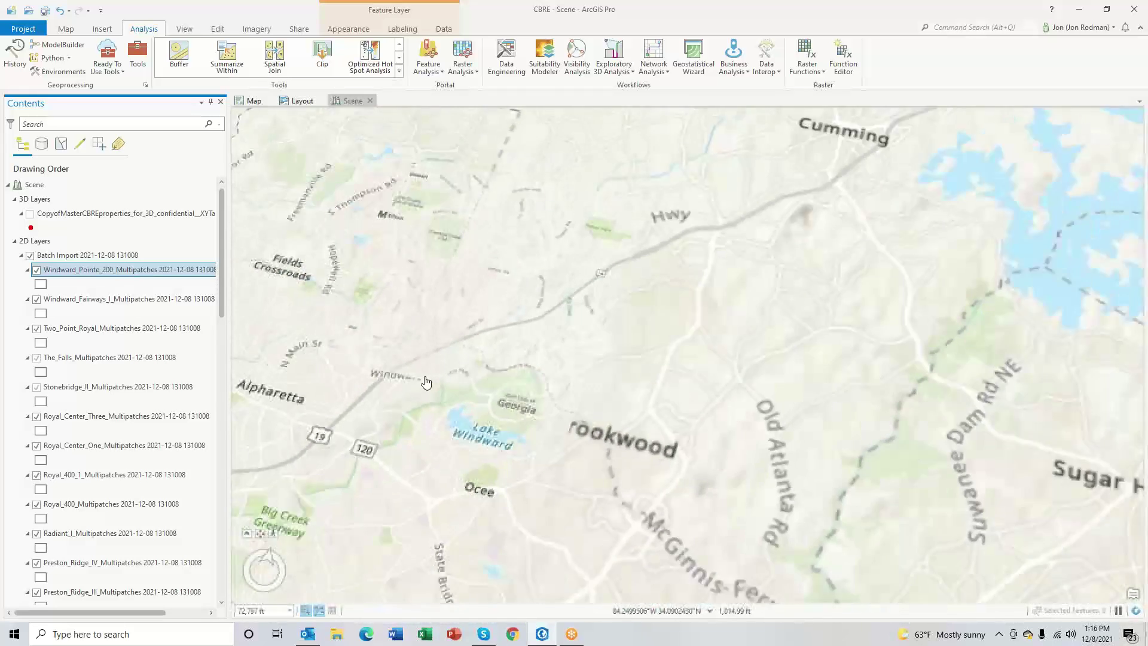
pyautogui.moveTo(529, 417); pyautogui.dragTo(543, 217)
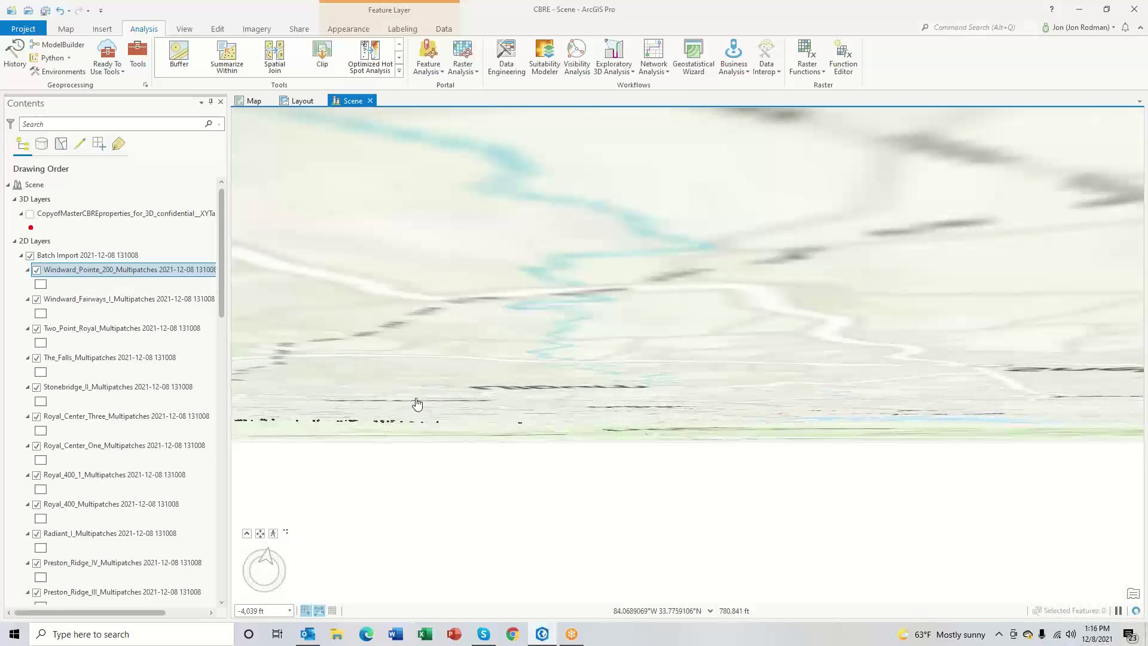
pyautogui.scroll(2, 397, 421)
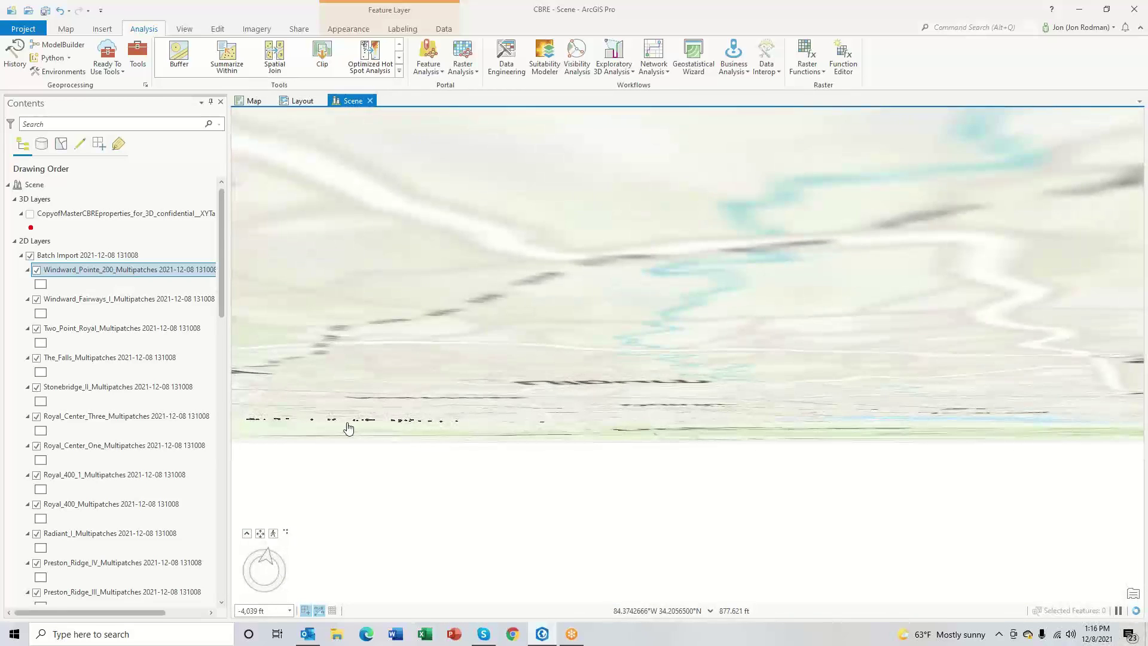
pyautogui.scroll(2, 377, 419)
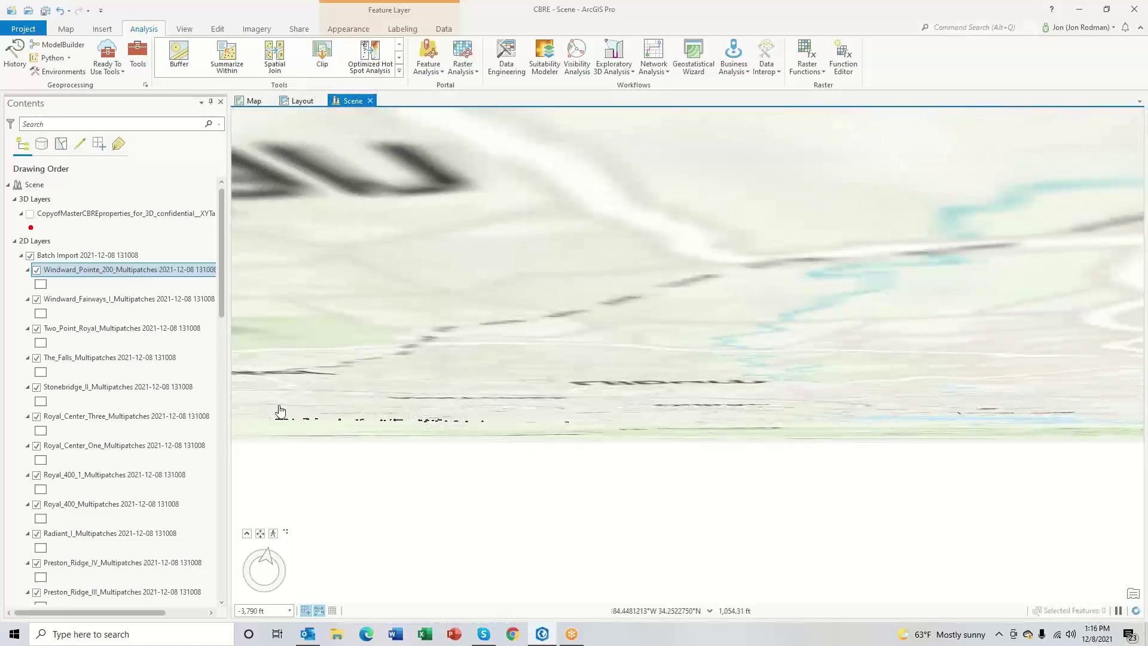
pyautogui.moveTo(279, 423); pyautogui.dragTo(409, 433)
pyautogui.moveTo(497, 413); pyautogui.dragTo(505, 413)
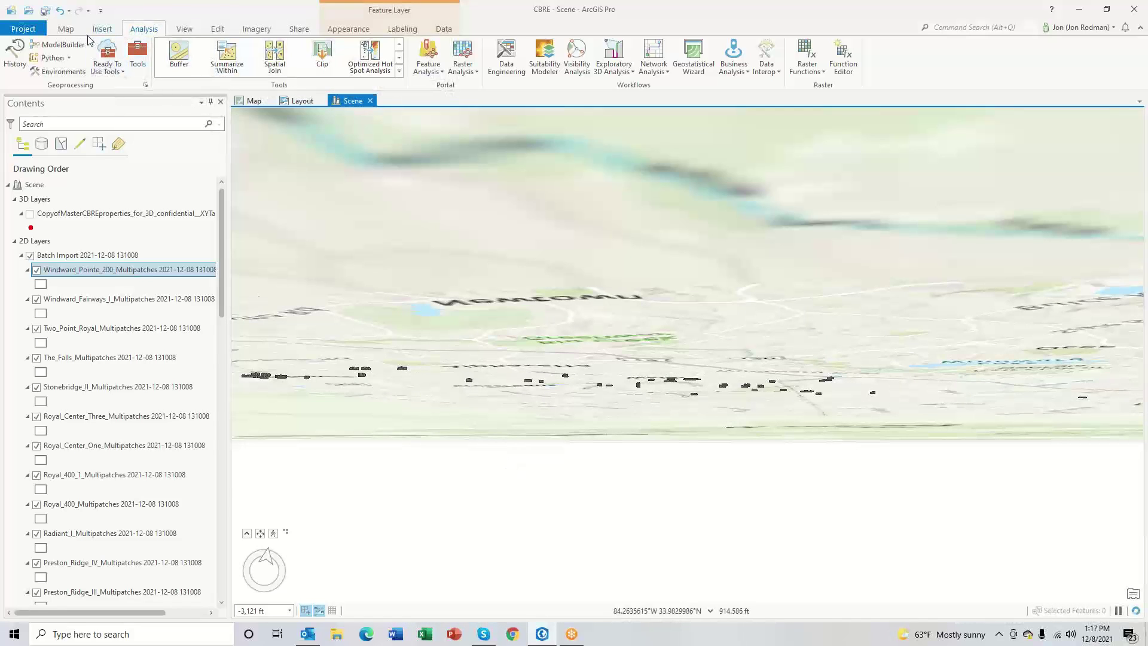
pyautogui.click(66, 28)
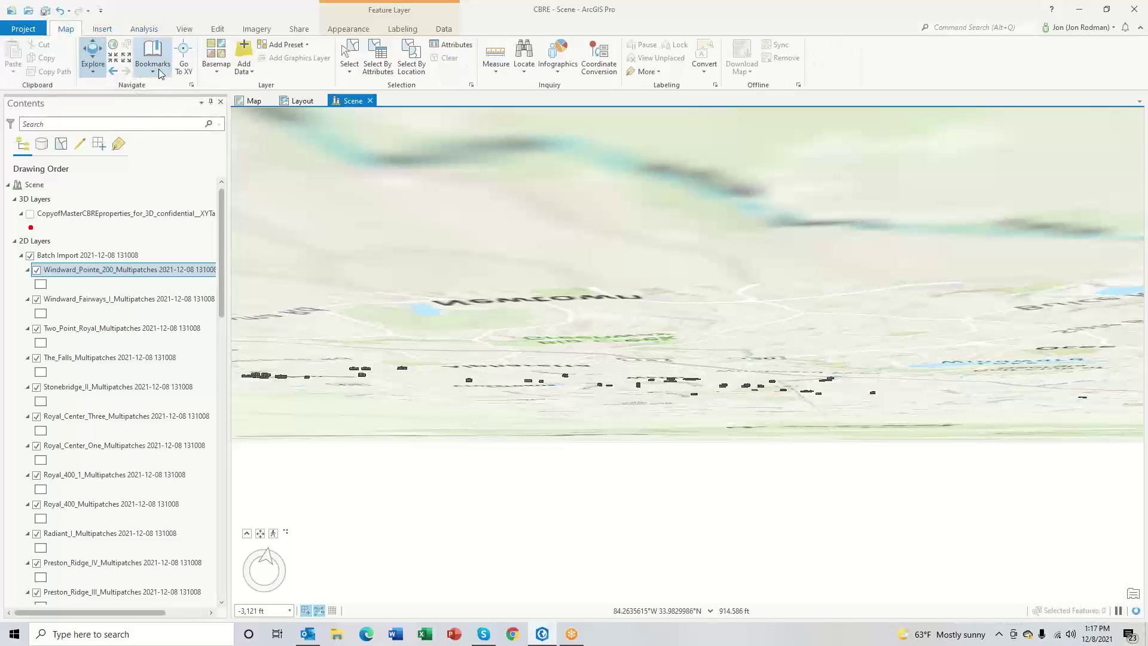
pyautogui.click(159, 69)
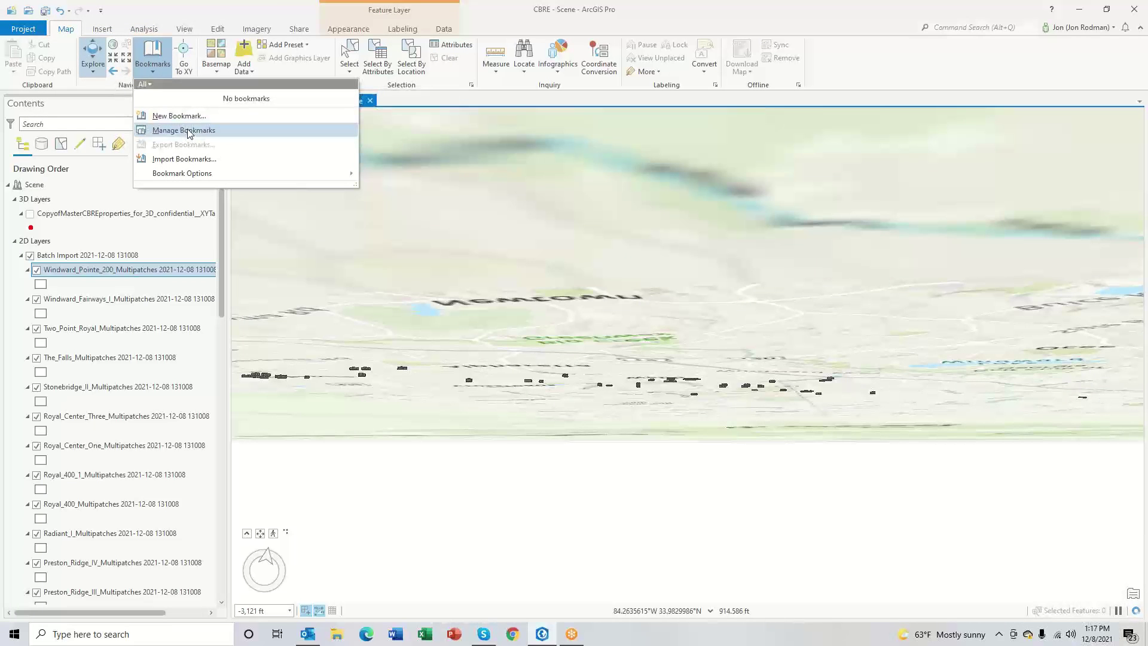
pyautogui.click(207, 17)
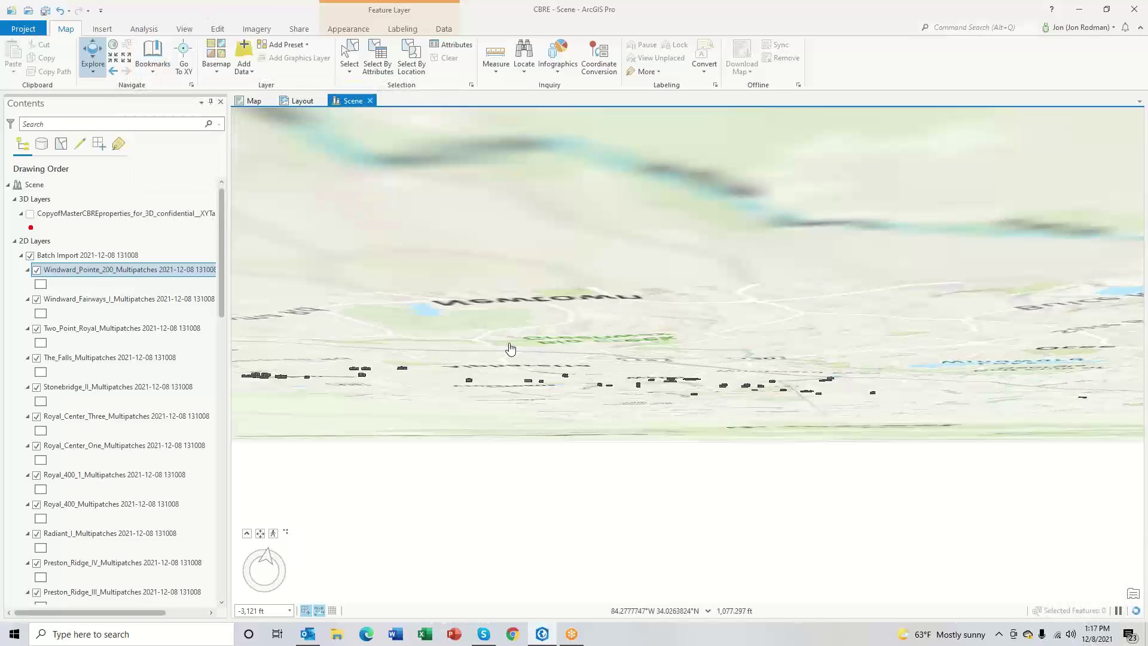
# Step: Bring the scene back above ground to an overview of the Alpharetta area
pyautogui.moveTo(610, 409); pyautogui.dragTo(612, 411)
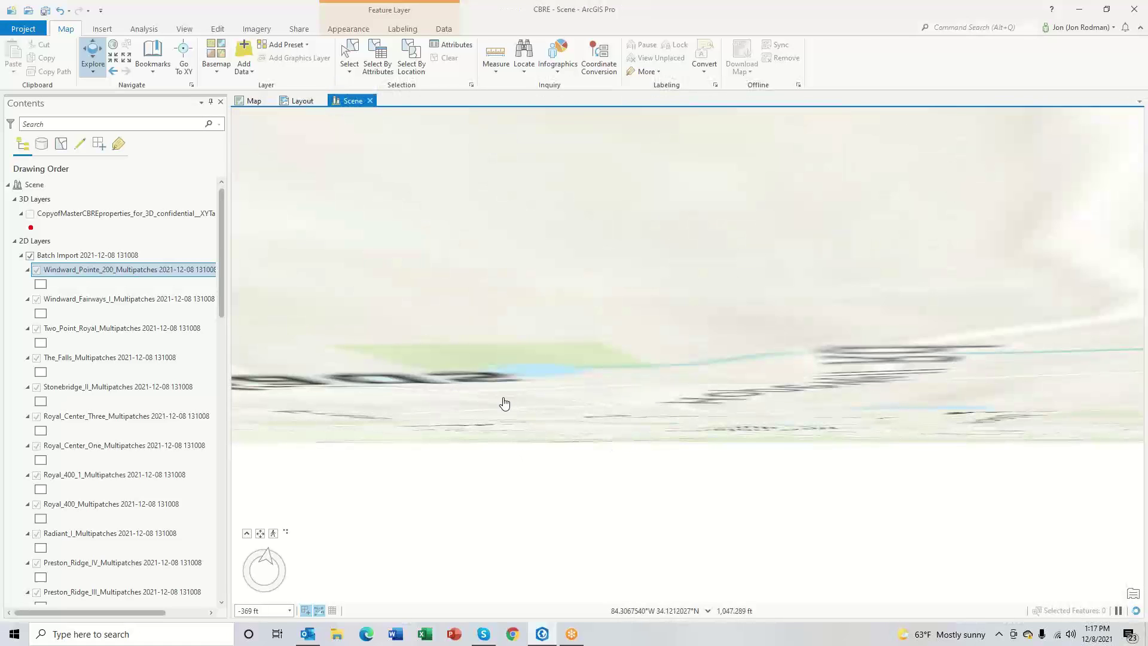
pyautogui.moveTo(494, 392); pyautogui.dragTo(530, 471)
pyautogui.moveTo(471, 310); pyautogui.dragTo(498, 461)
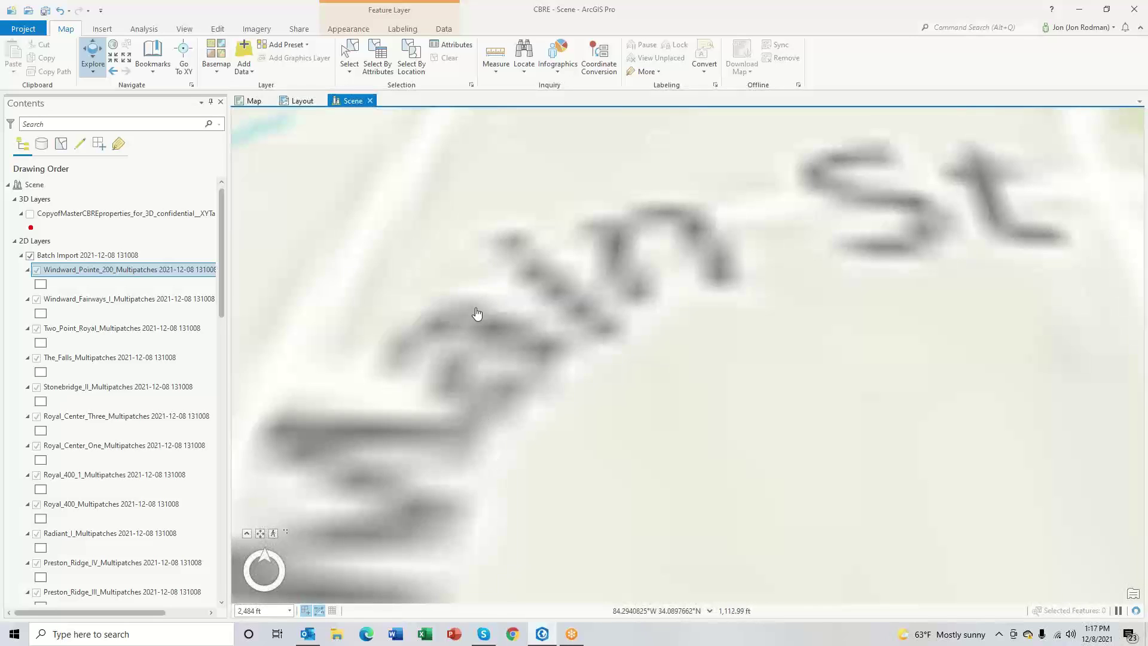
pyautogui.scroll(-10, 516, 356)
pyautogui.scroll(-4, 516, 356)
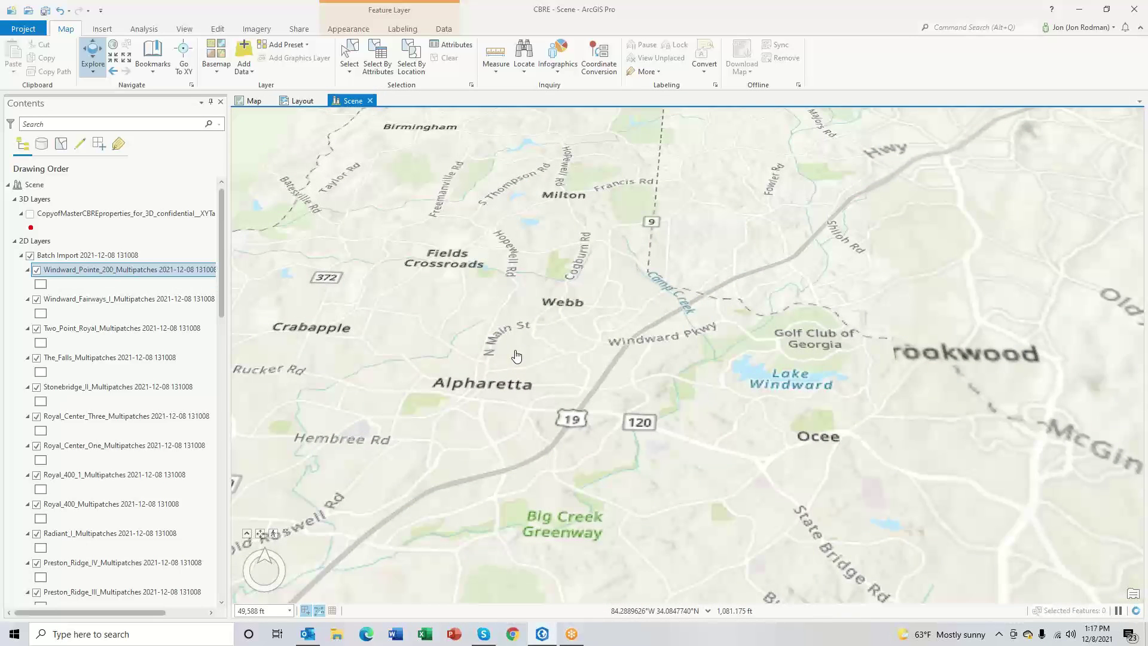
# Step: Set the elevation of the Windward_Pointe_200_Multipatches layer so its features are on the ground
pyautogui.rightClick(160, 270)
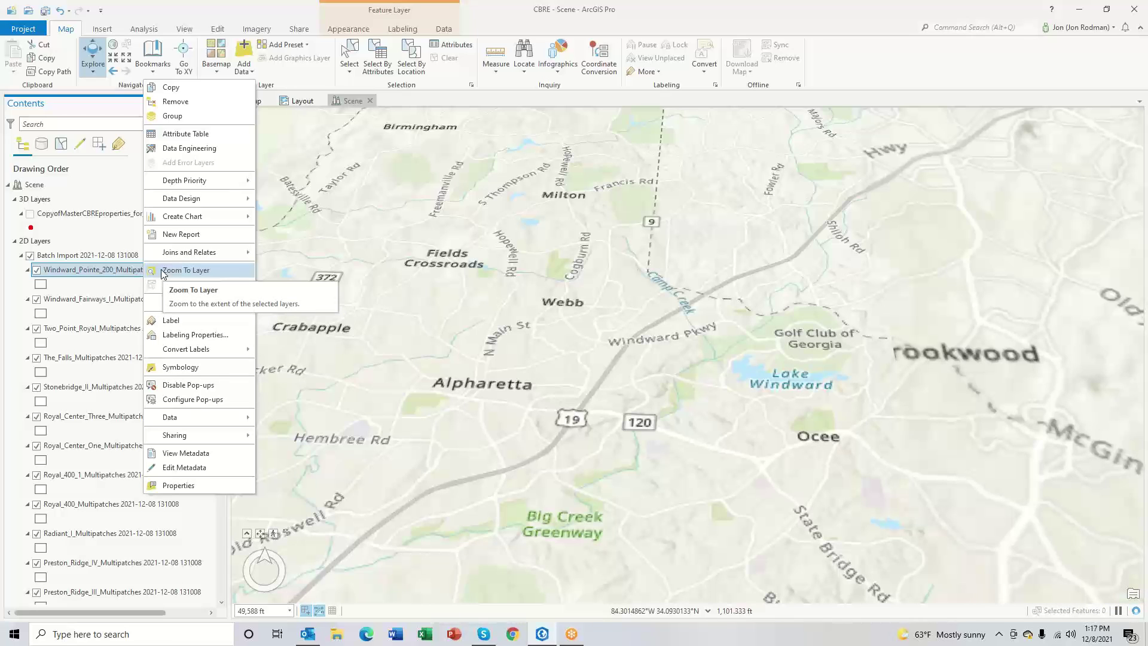
pyautogui.click(170, 487)
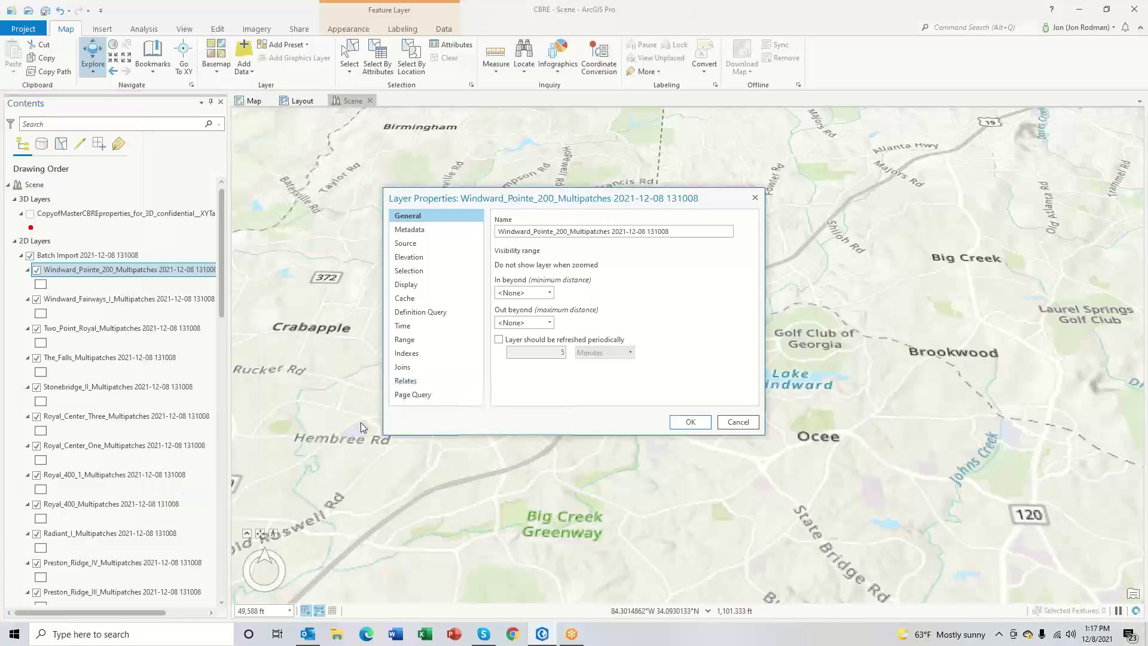
pyautogui.click(413, 257)
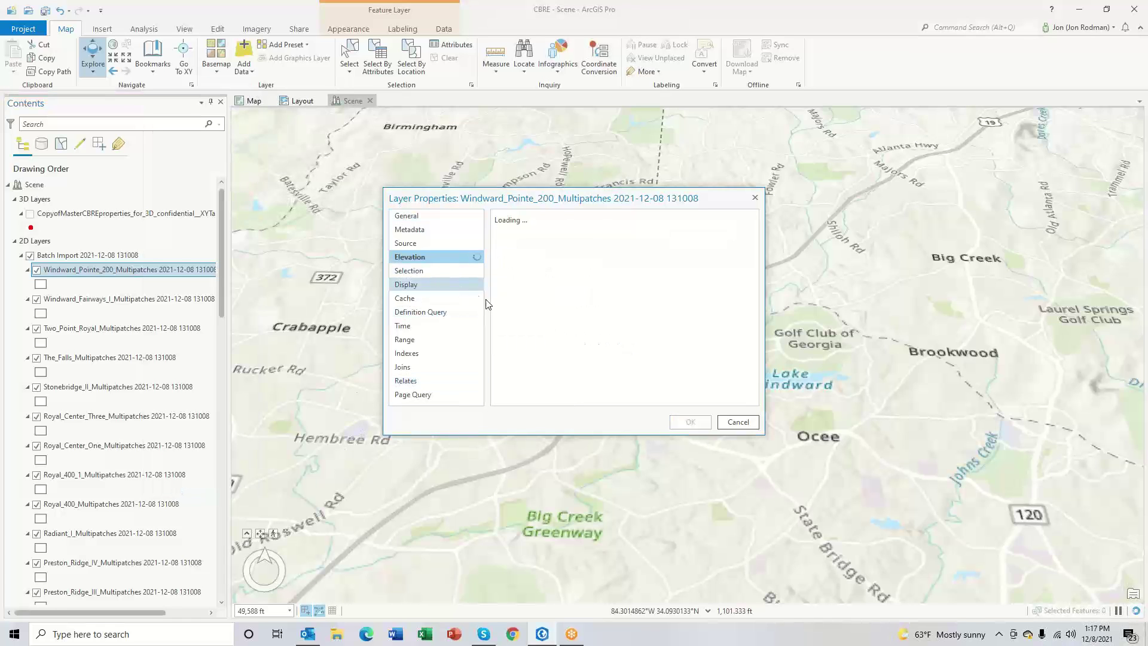
pyautogui.click(622, 223)
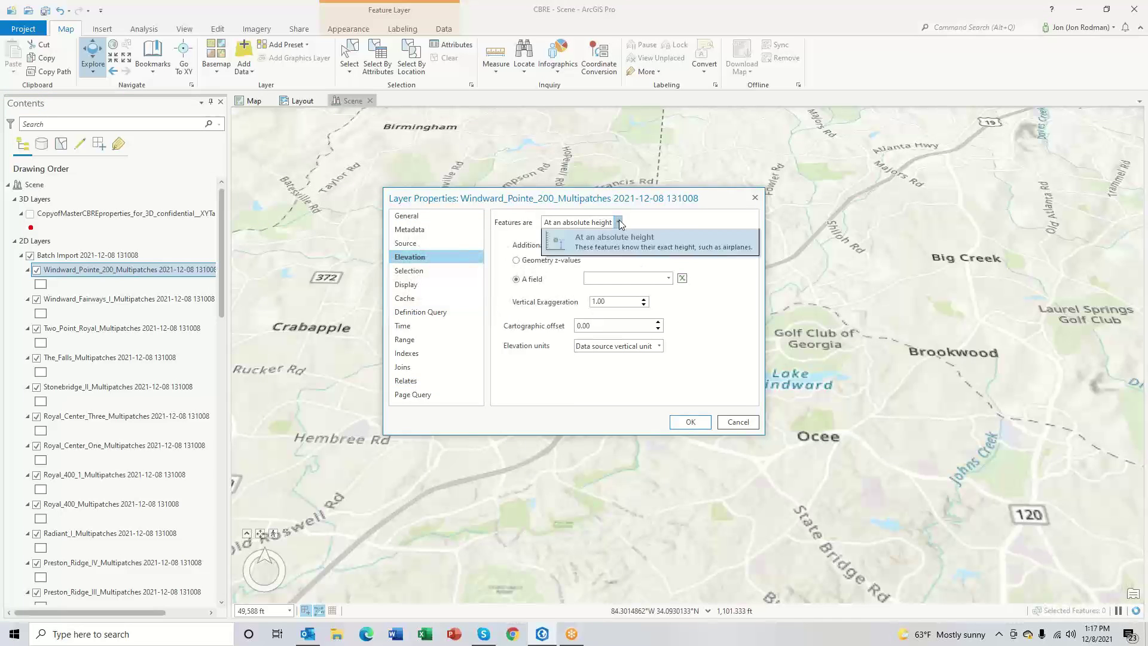
pyautogui.click(617, 233)
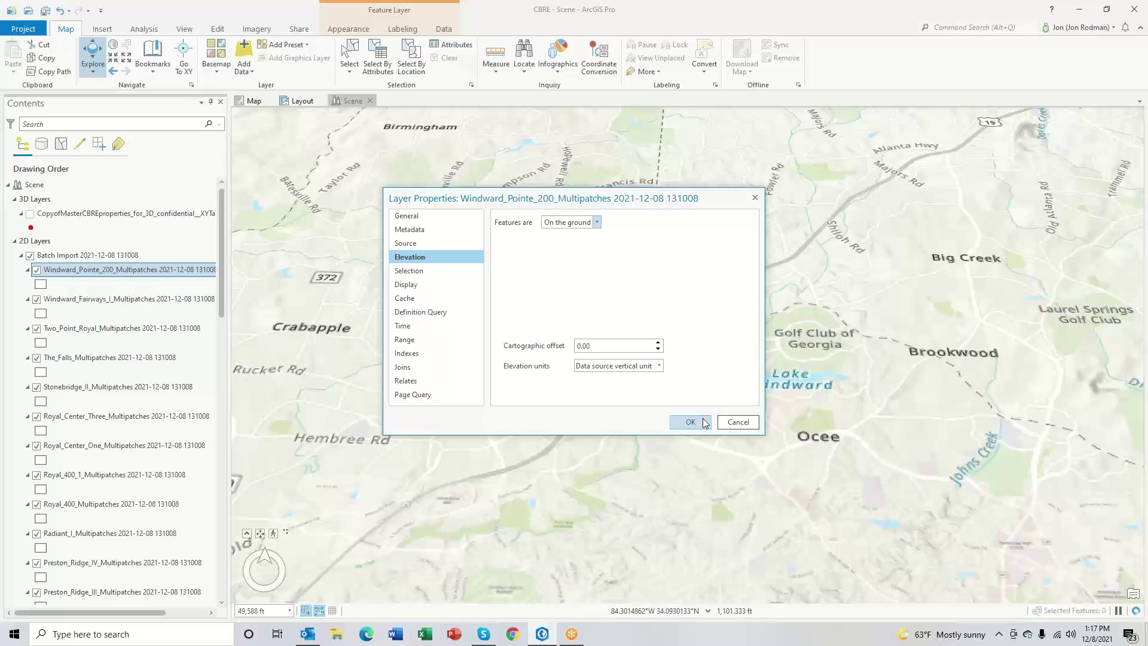
pyautogui.click(703, 420)
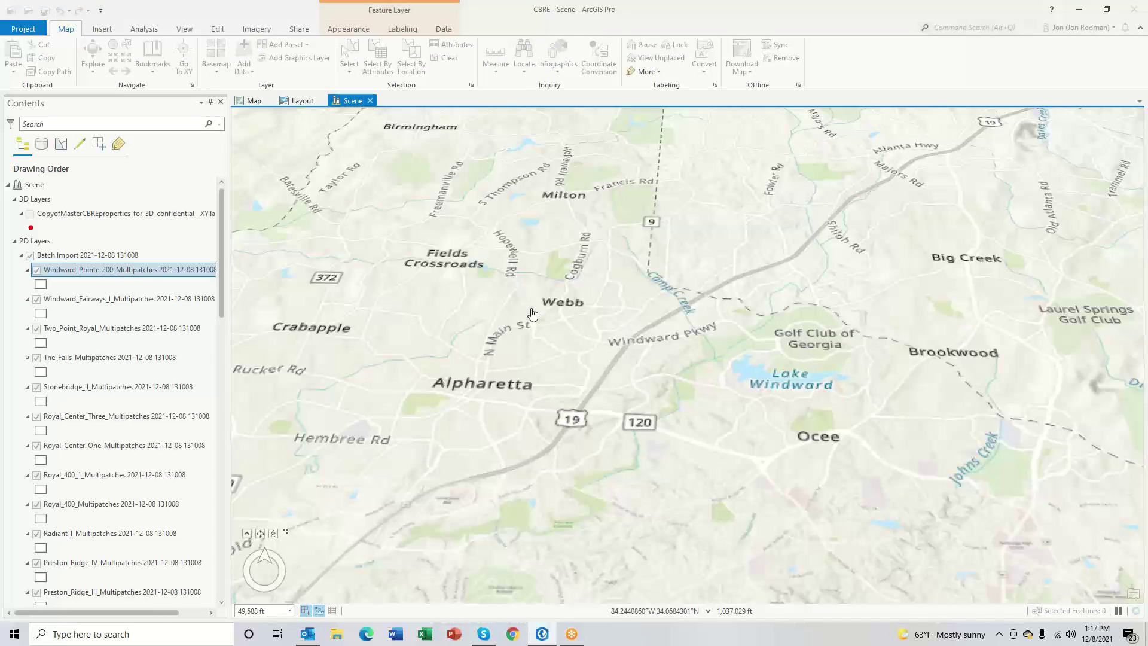
# Step: Zoom to the Windward_Pointe_200_Multipatches layer and inspect how the building sits on the ground relative to its basemap footprint and surrounding roads
pyautogui.rightClick(144, 272)
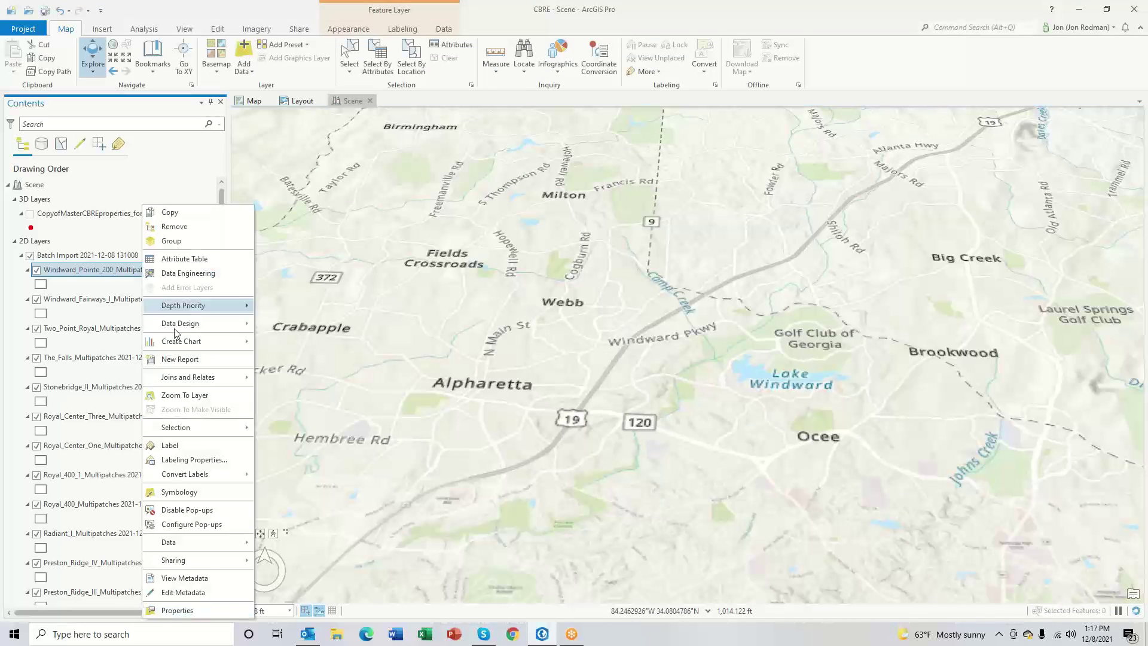
pyautogui.click(195, 396)
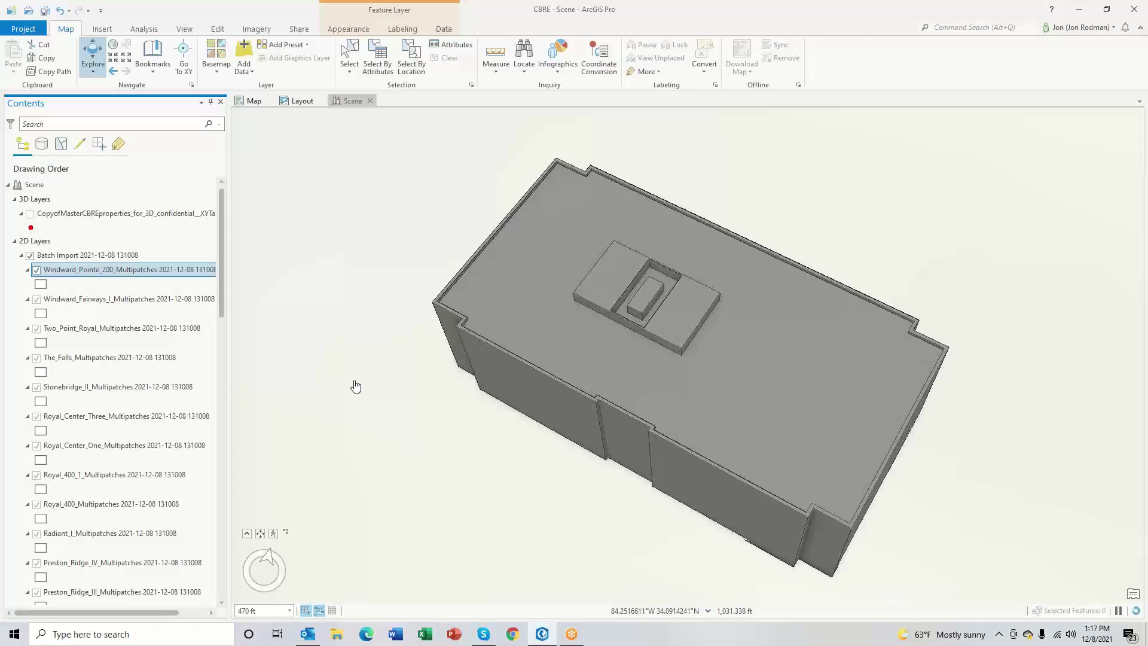
pyautogui.scroll(-5, 458, 356)
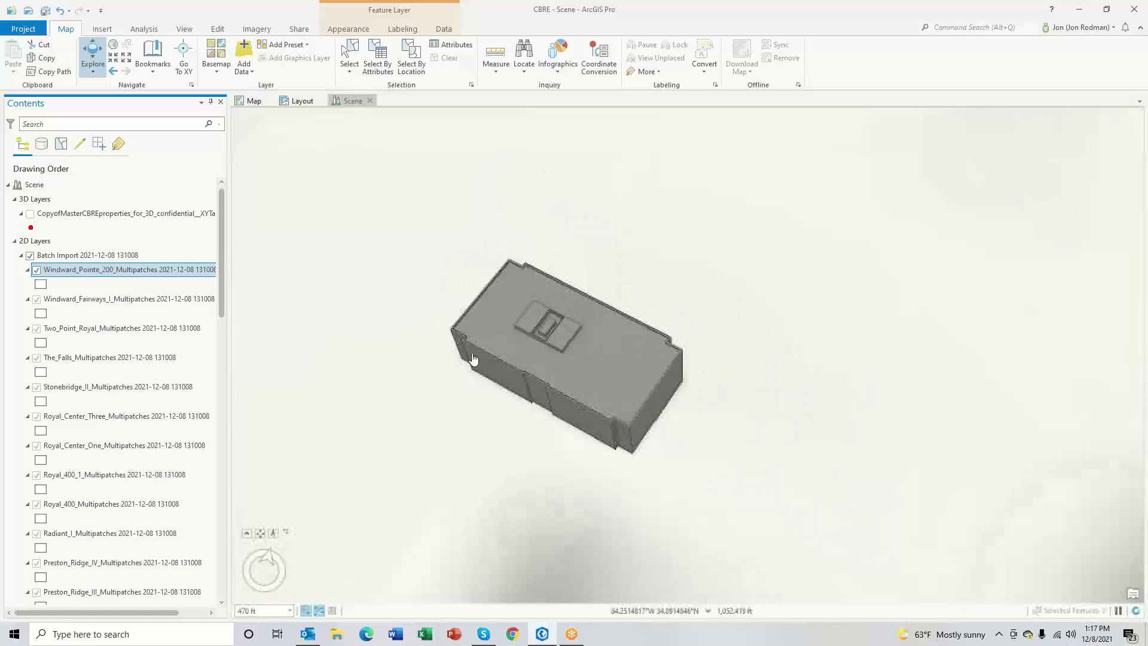
pyautogui.scroll(-2, 493, 362)
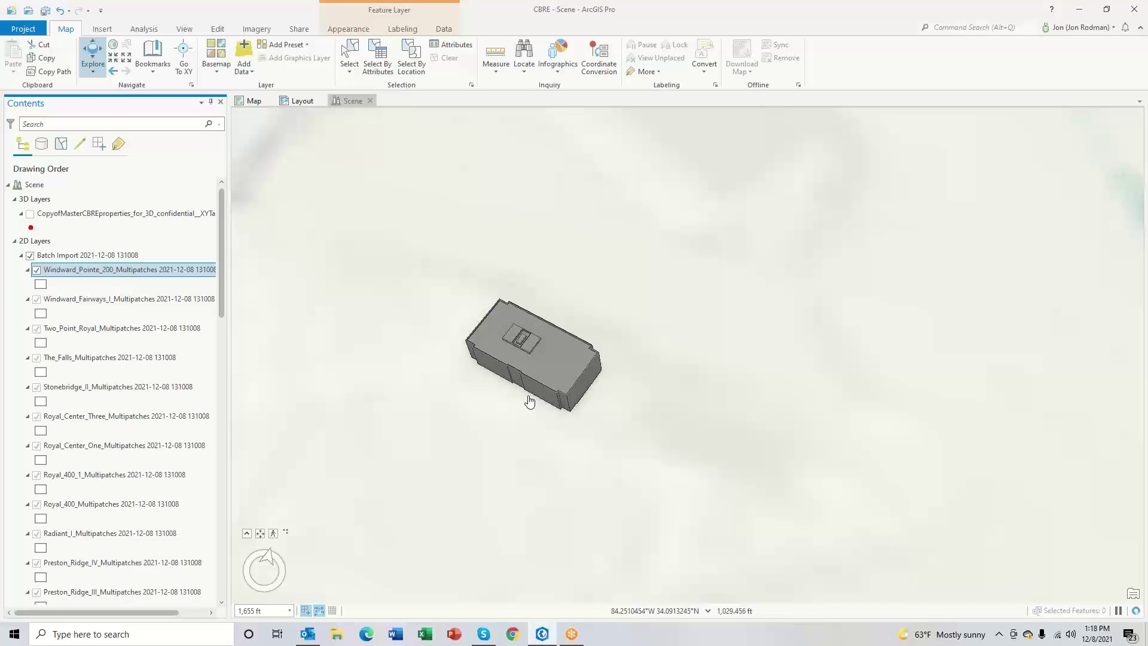
pyautogui.moveTo(529, 400); pyautogui.dragTo(553, 403)
pyautogui.scroll(-1, 343, 379)
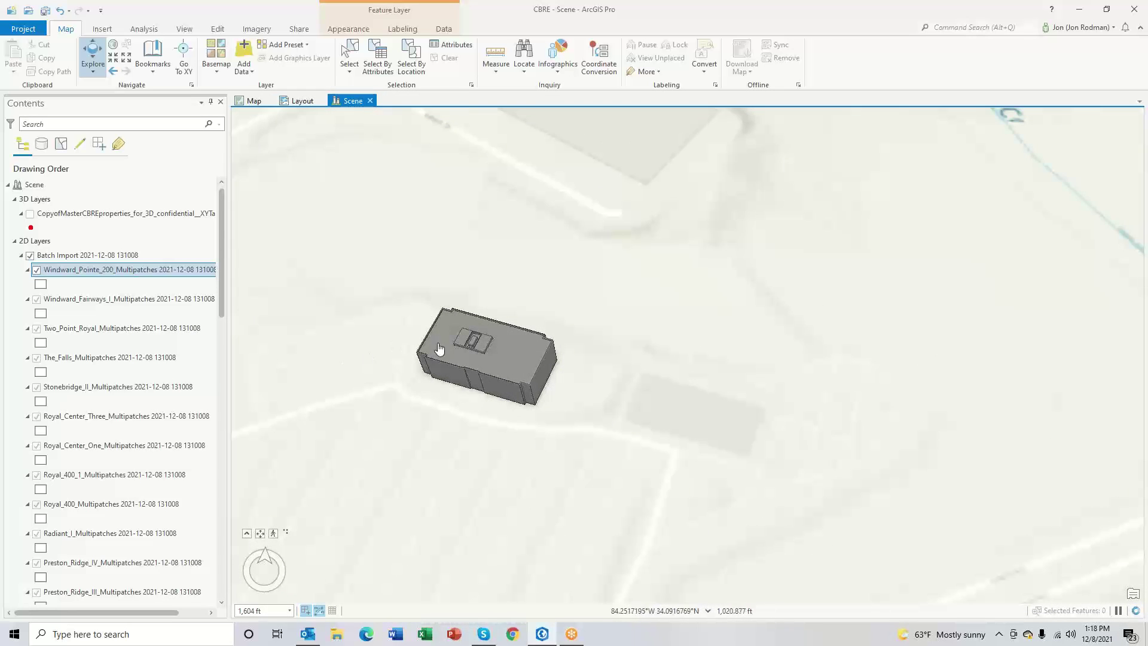
pyautogui.moveTo(438, 343); pyautogui.dragTo(516, 351)
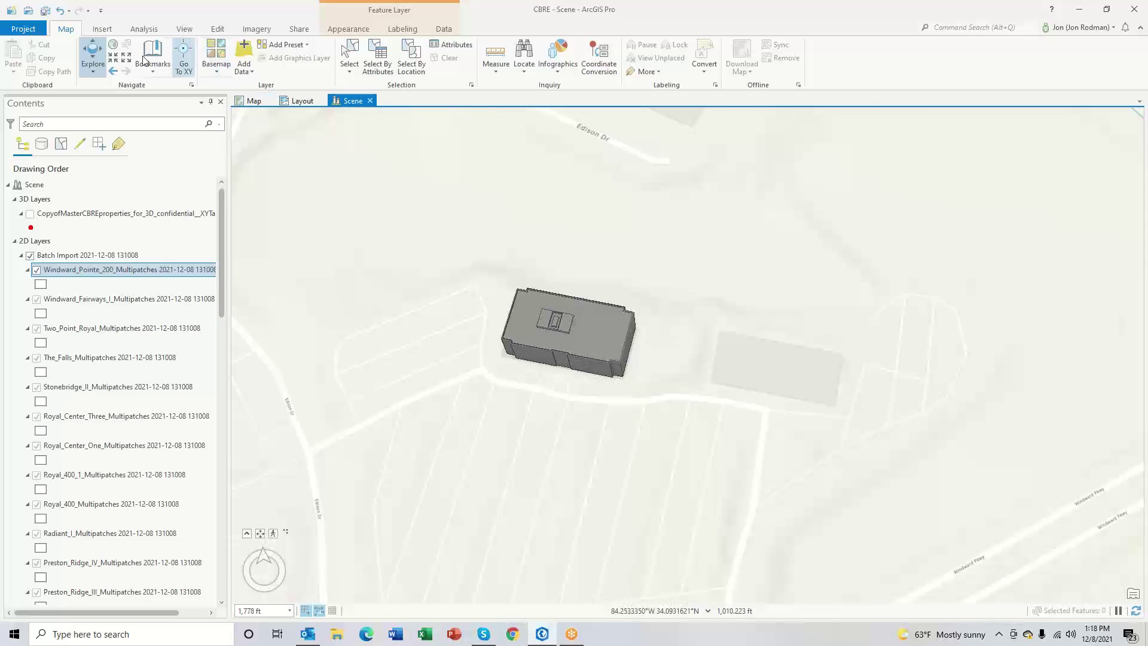
pyautogui.click(142, 29)
pyautogui.click(137, 53)
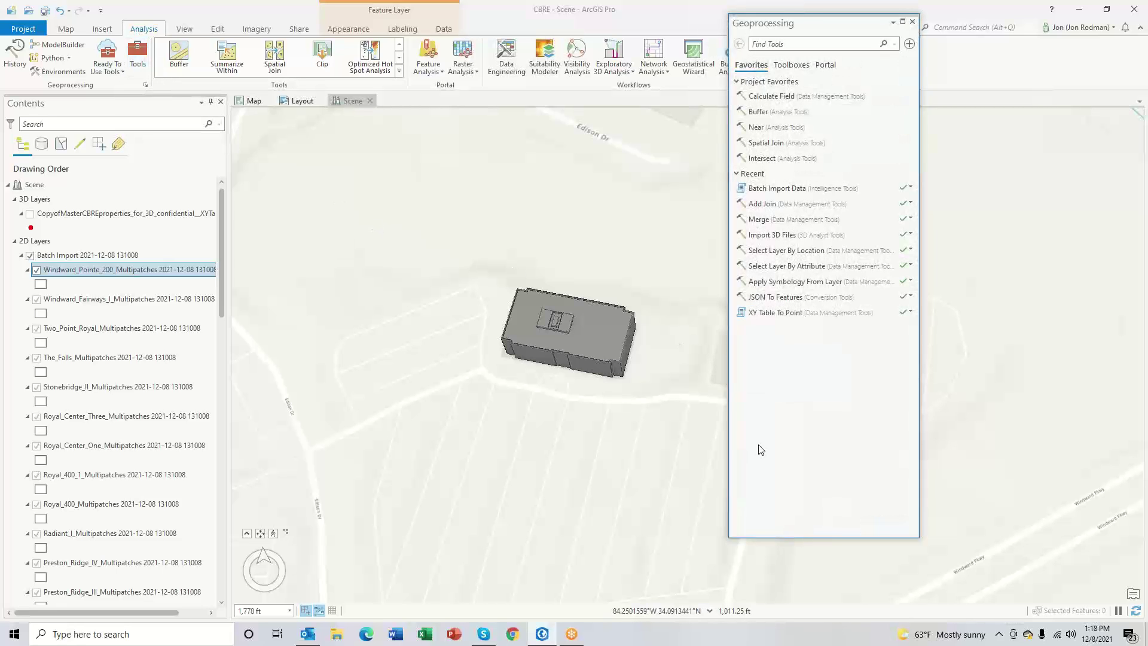
pyautogui.click(785, 220)
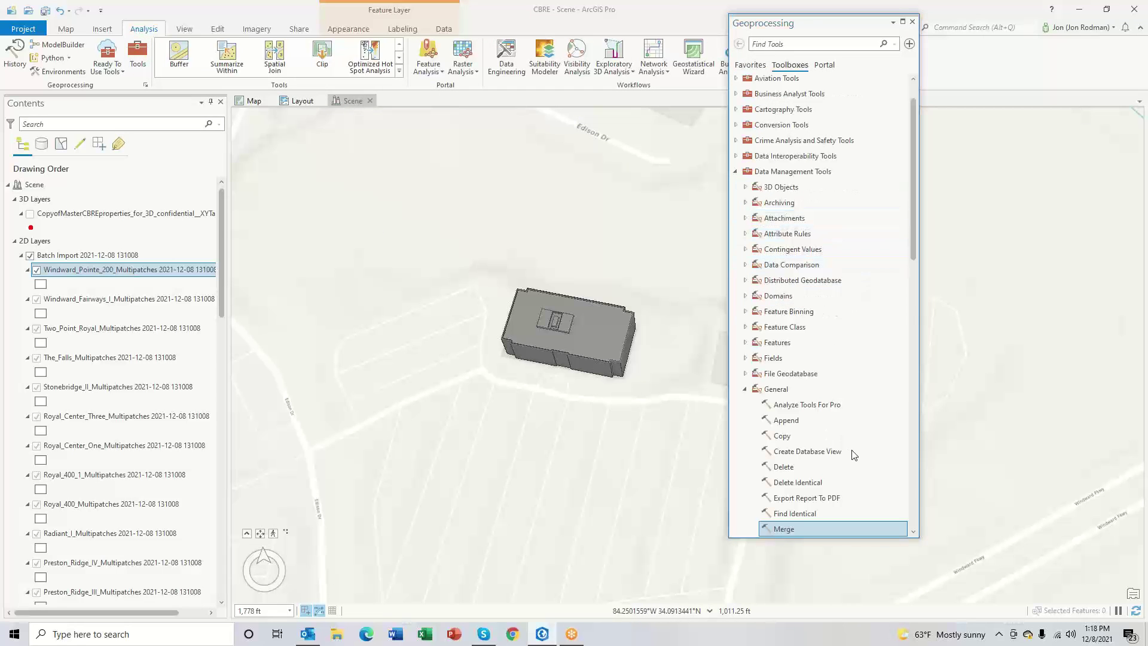
pyautogui.scroll(-3, 854, 456)
pyautogui.doubleClick(781, 444)
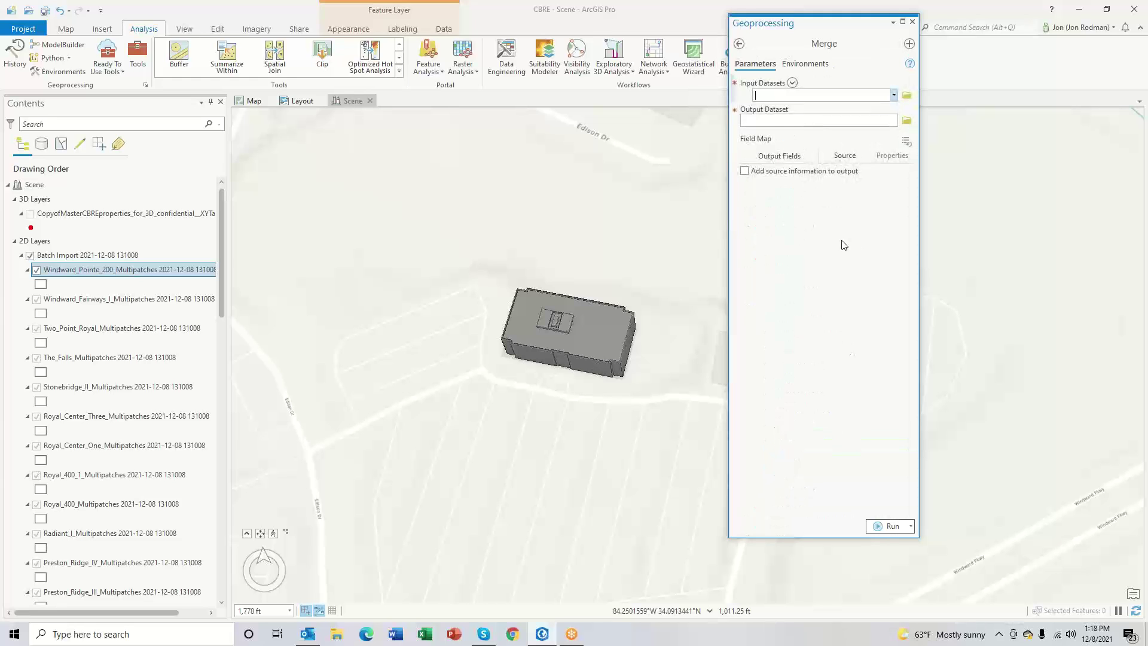
pyautogui.click(792, 83)
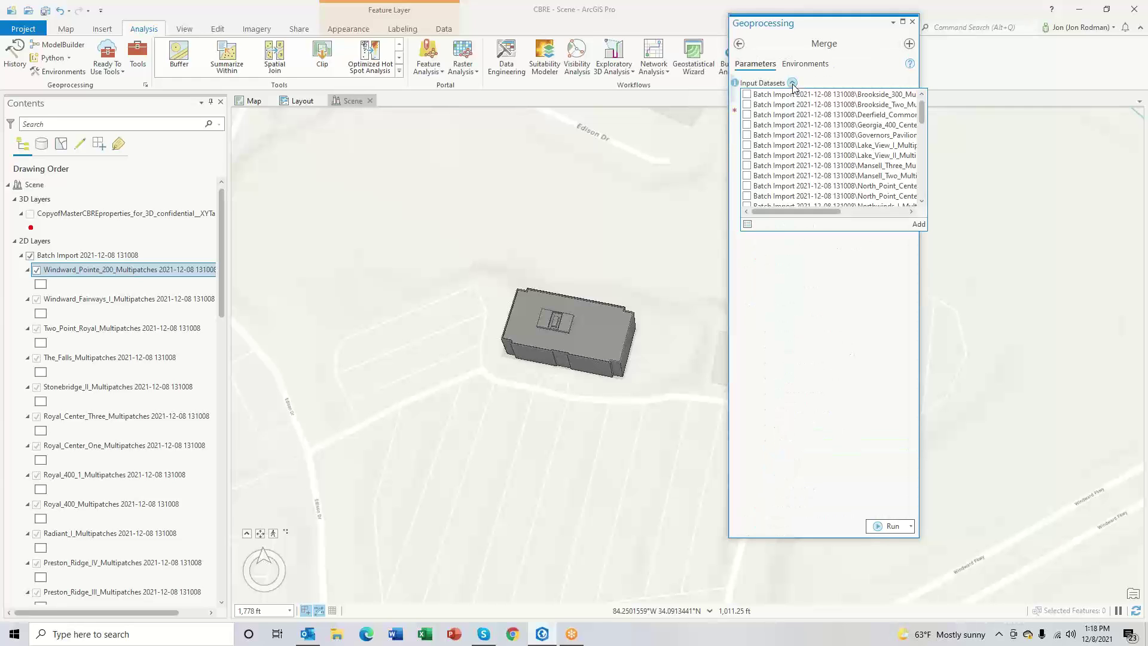
pyautogui.scroll(-10, 900, 197)
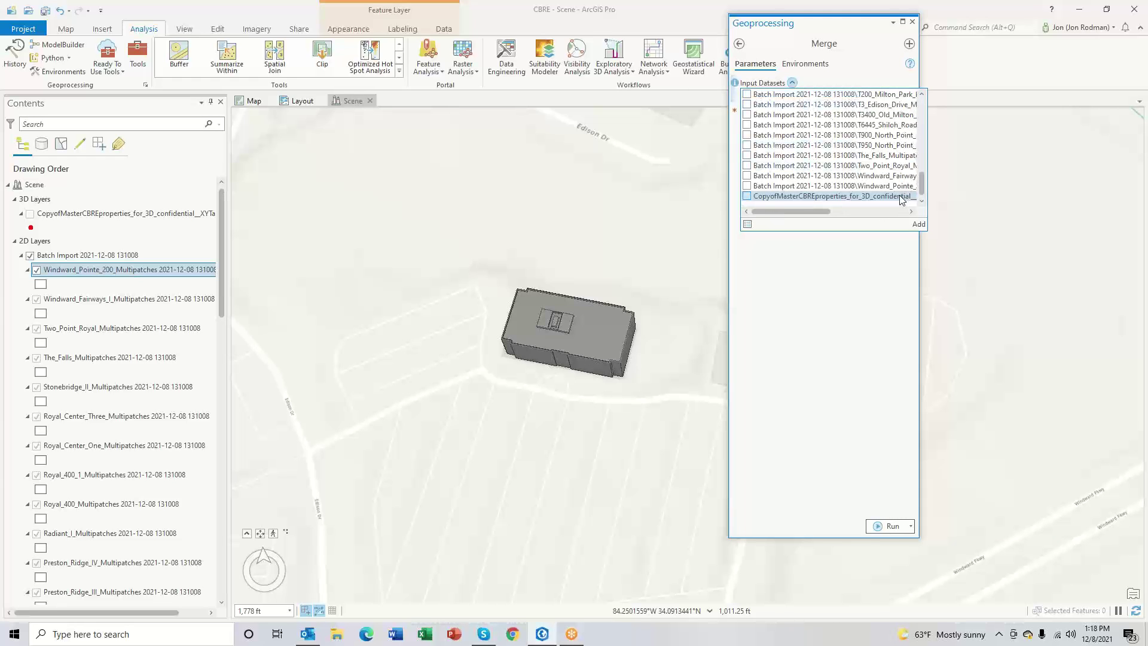
pyautogui.click(747, 223)
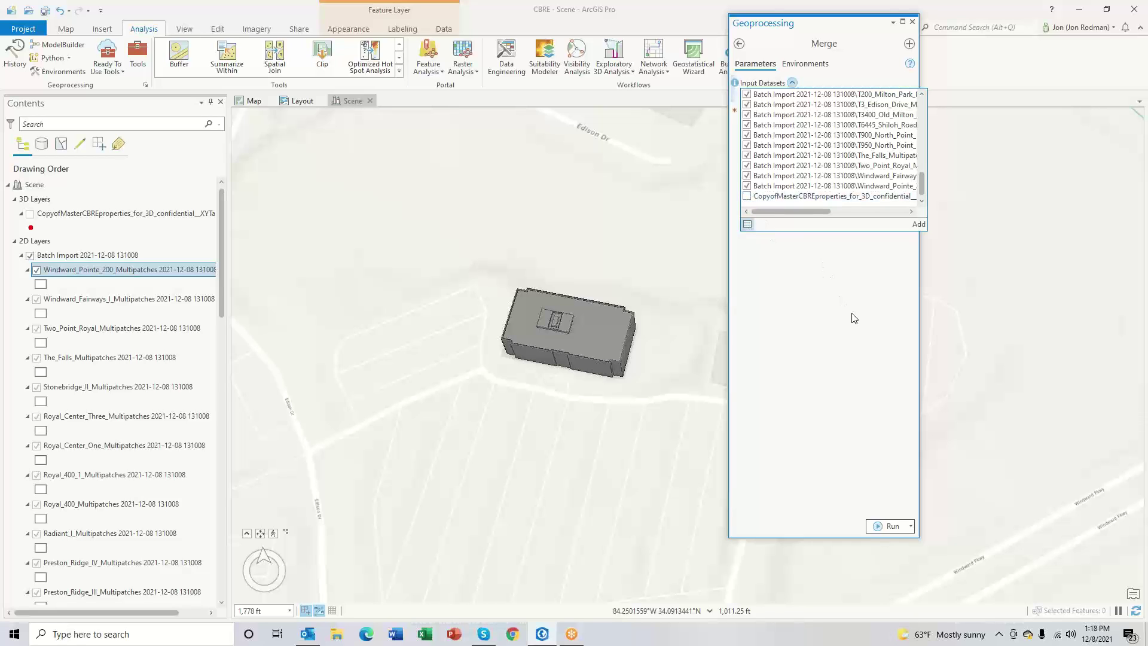
pyautogui.scroll(8, 861, 178)
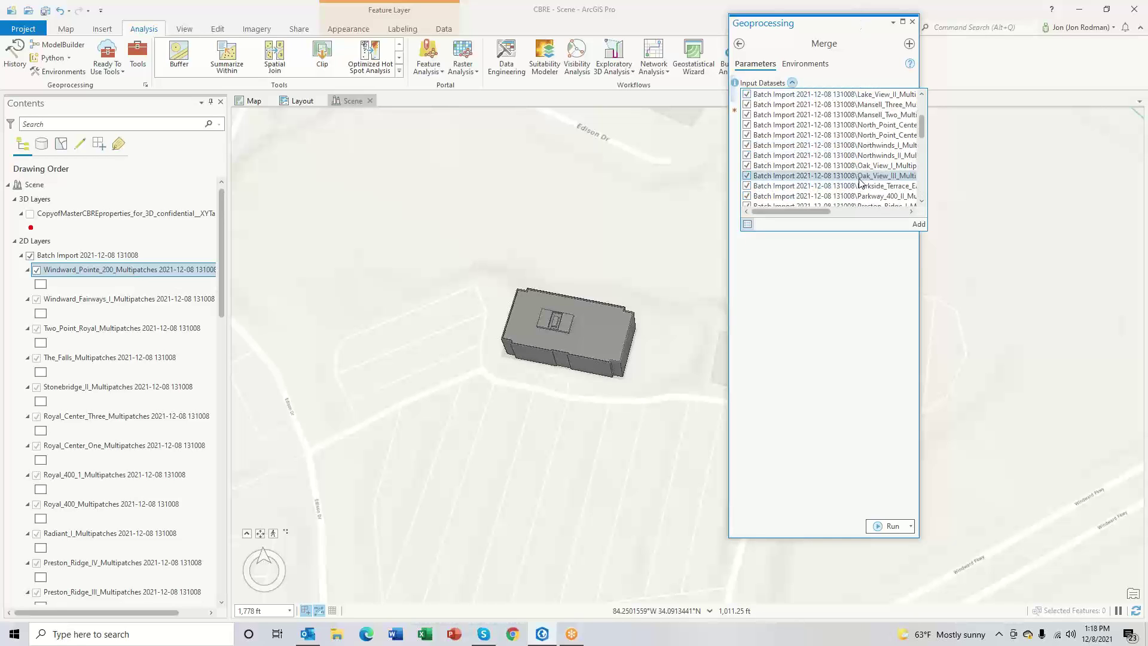
pyautogui.click(878, 529)
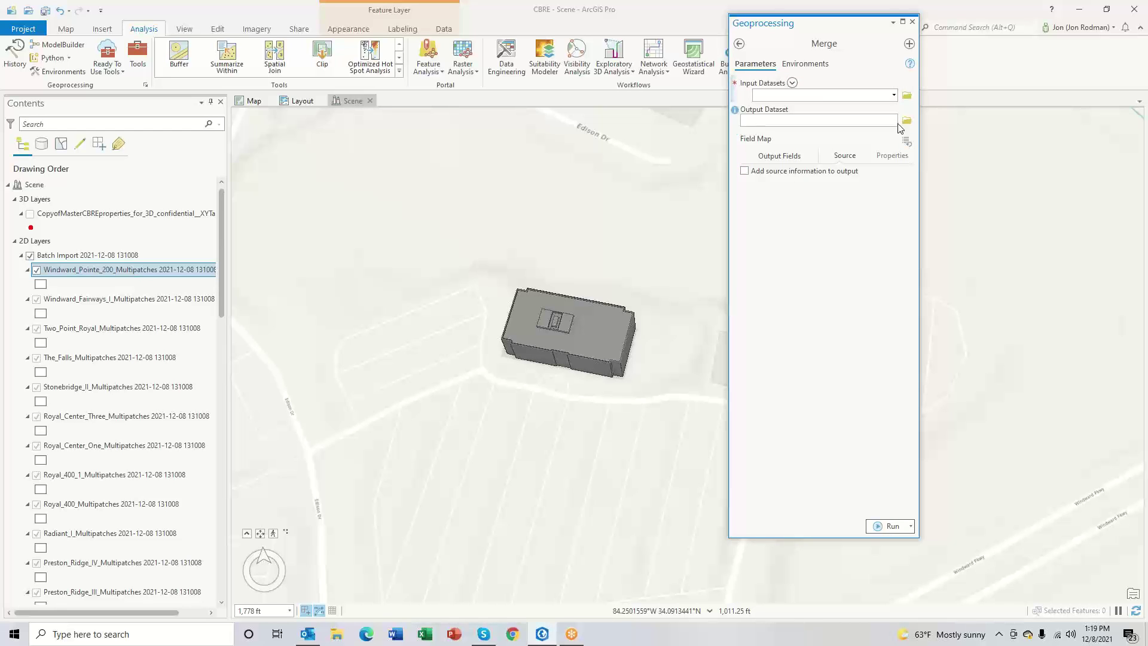
pyautogui.click(792, 83)
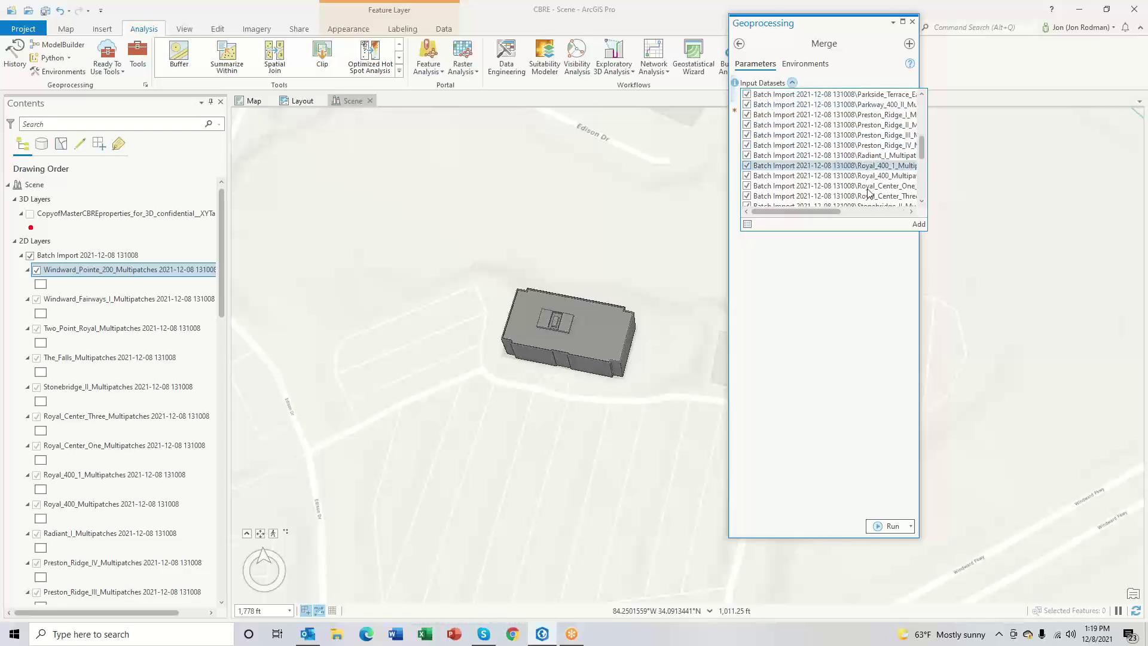
pyautogui.click(919, 223)
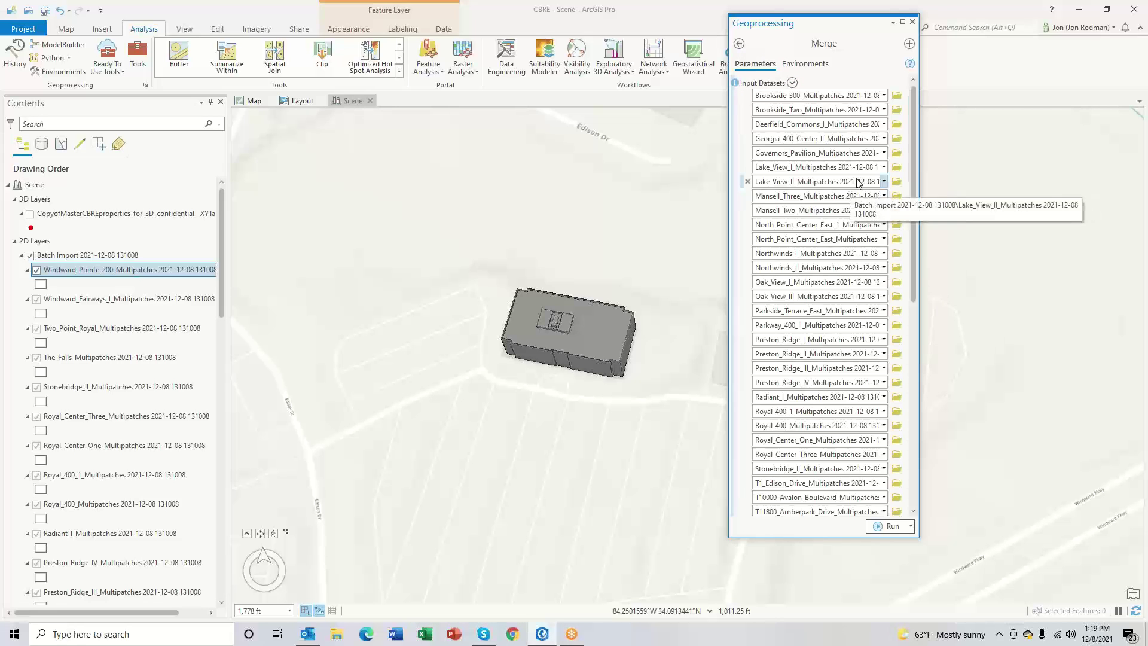
# Step: Name the merge output dataset Atlanta_20 in CBRE.gdb and run the merge
pyautogui.scroll(-2, 917, 250)
pyautogui.scroll(-6, 915, 252)
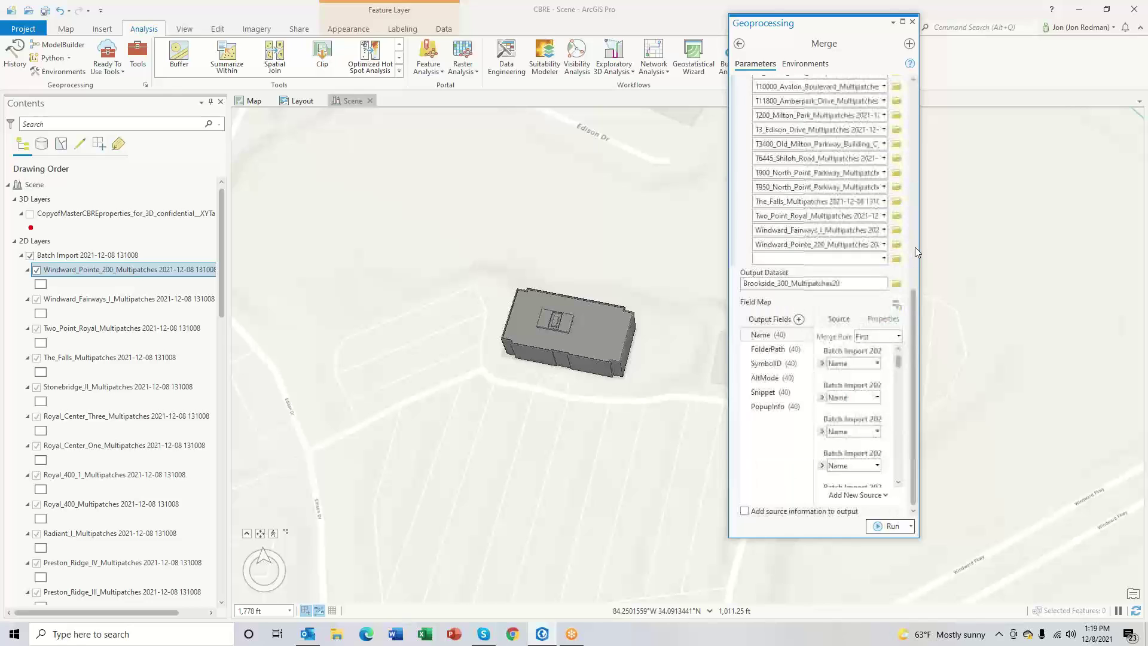
pyautogui.click(841, 283)
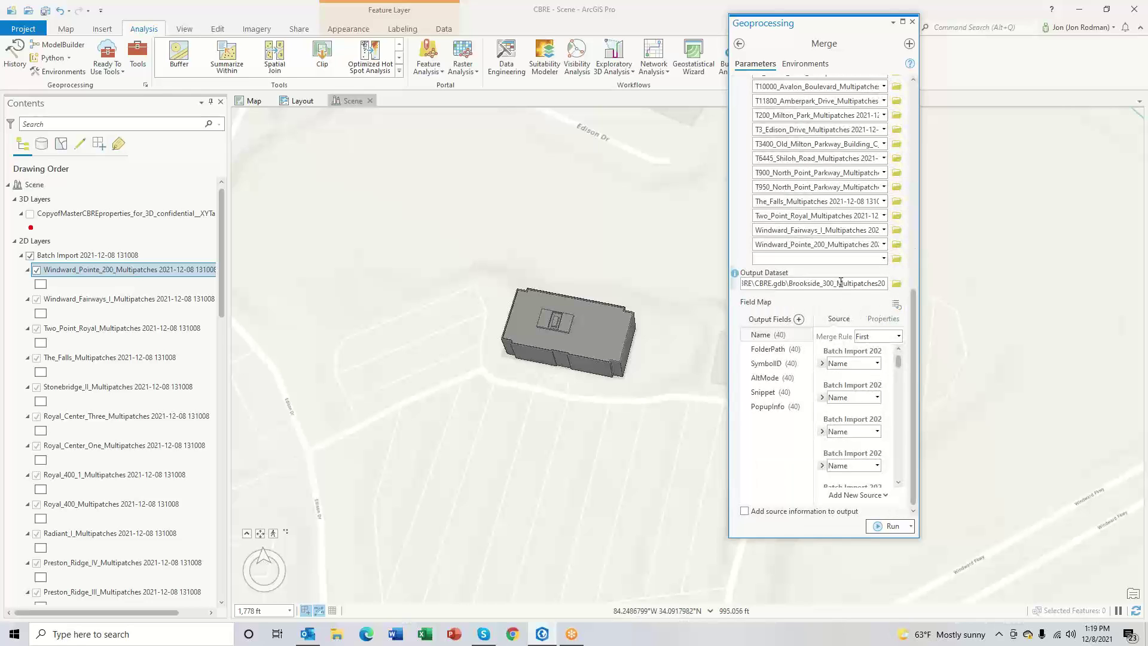
pyautogui.moveTo(798, 283); pyautogui.dragTo(899, 287)
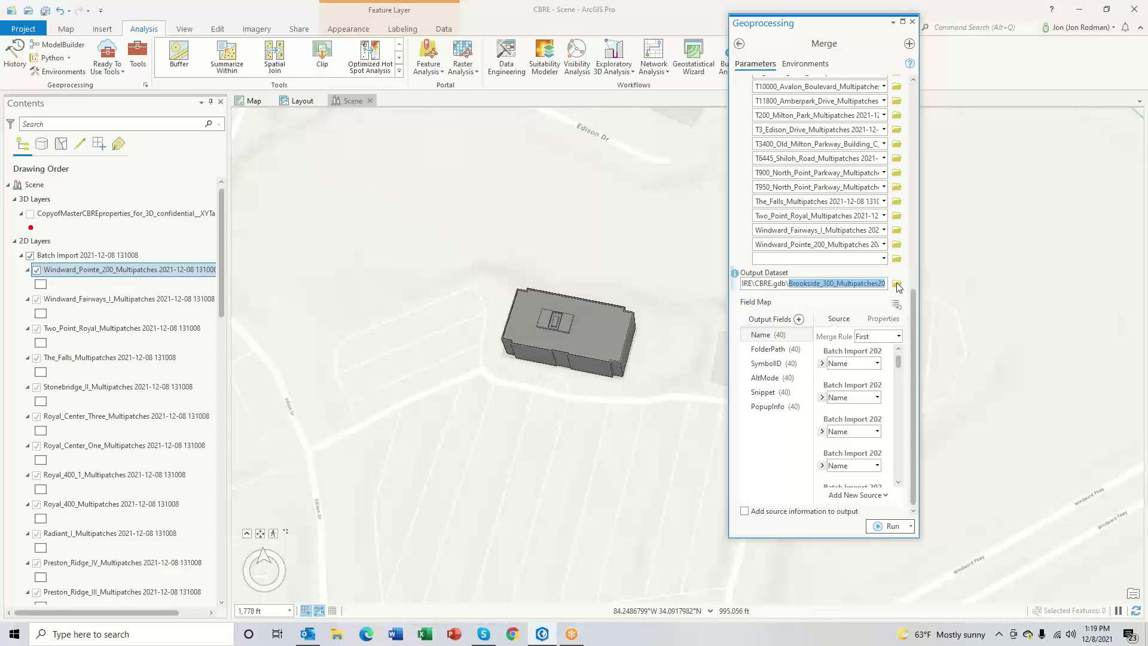
pyautogui.write('Atlanta')
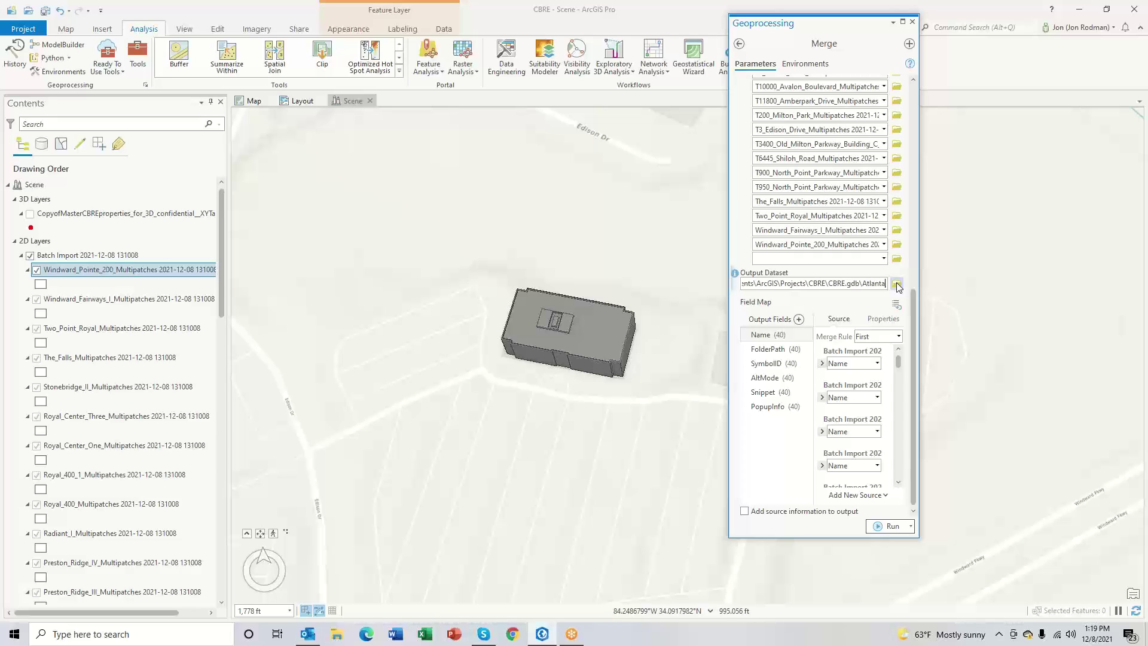
pyautogui.write('_20')
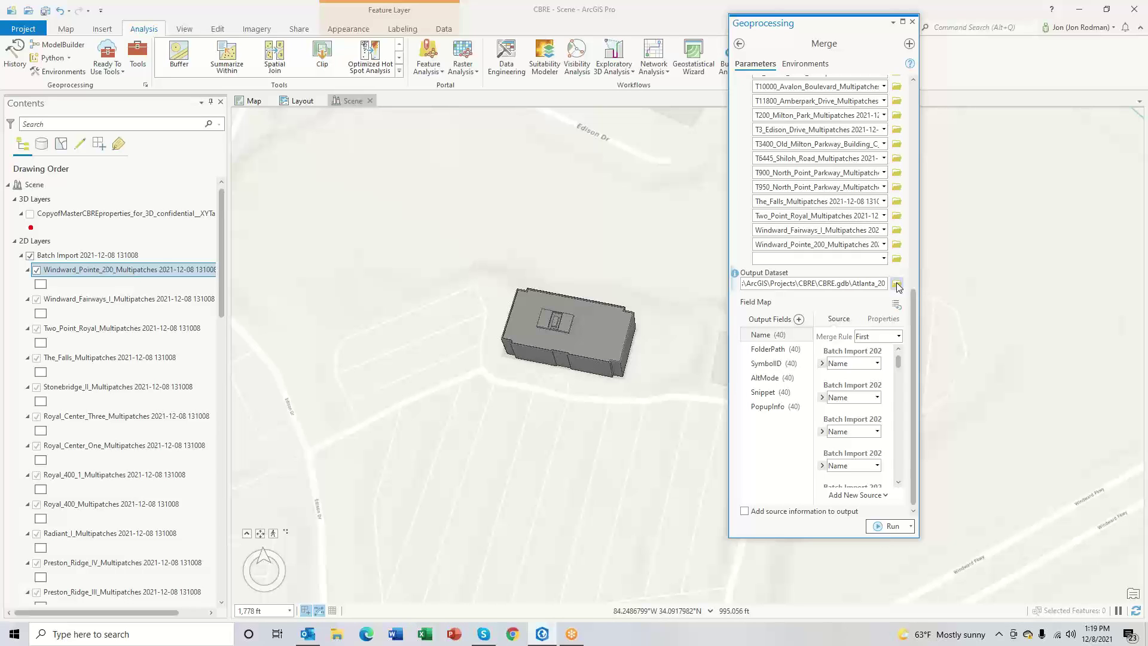
pyautogui.click(888, 528)
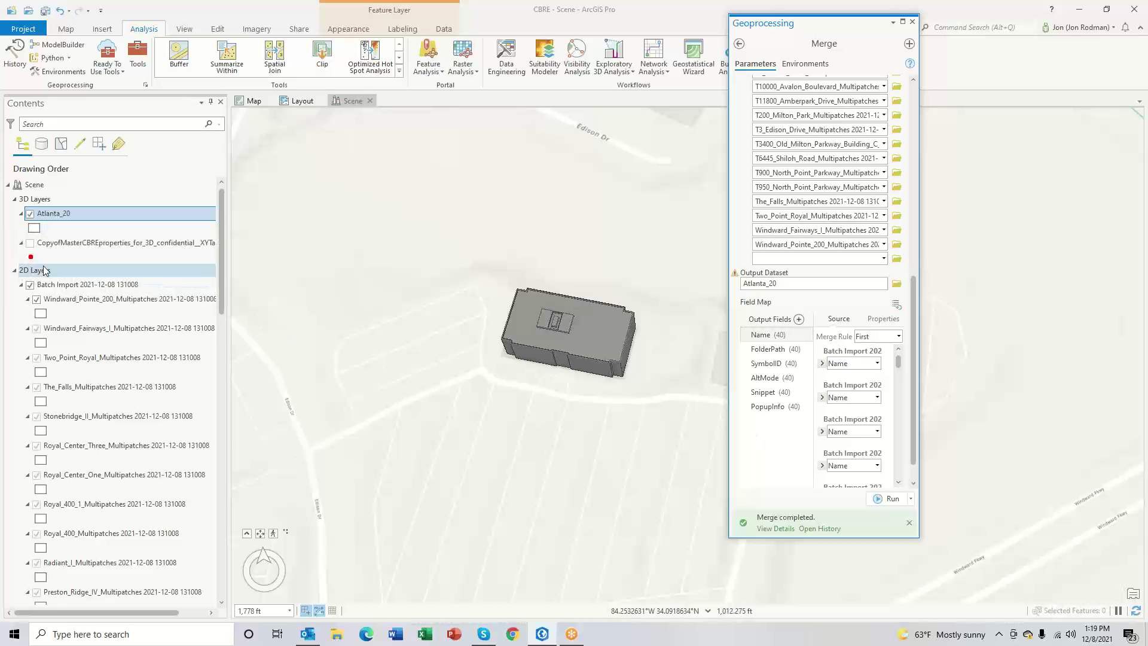
pyautogui.click(30, 285)
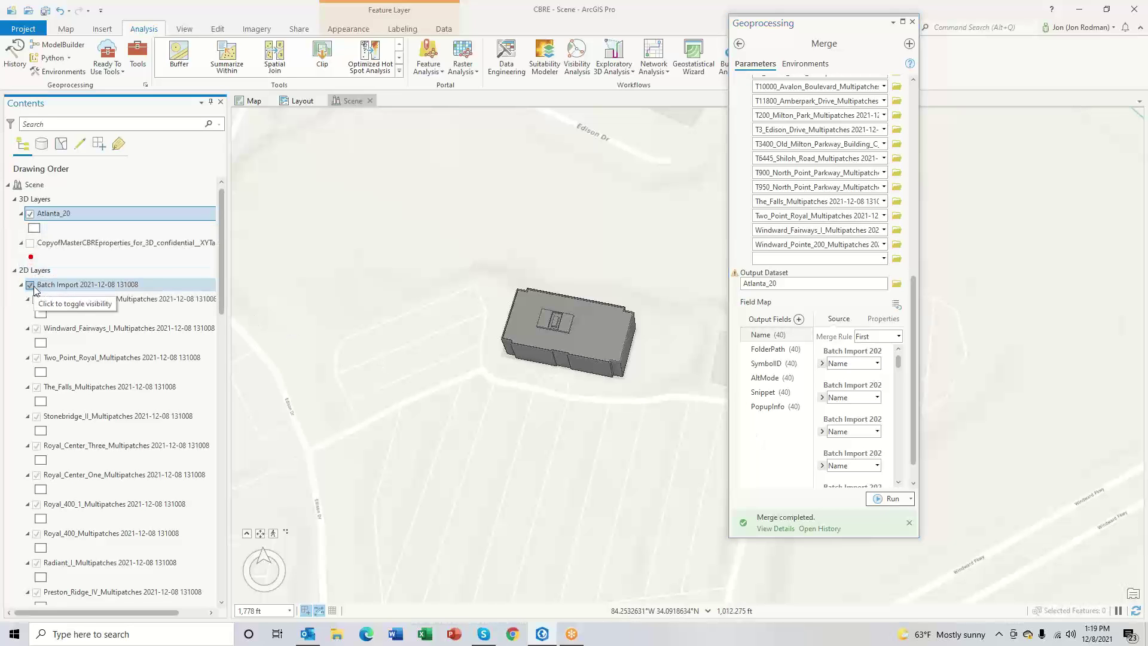
pyautogui.rightClick(65, 223)
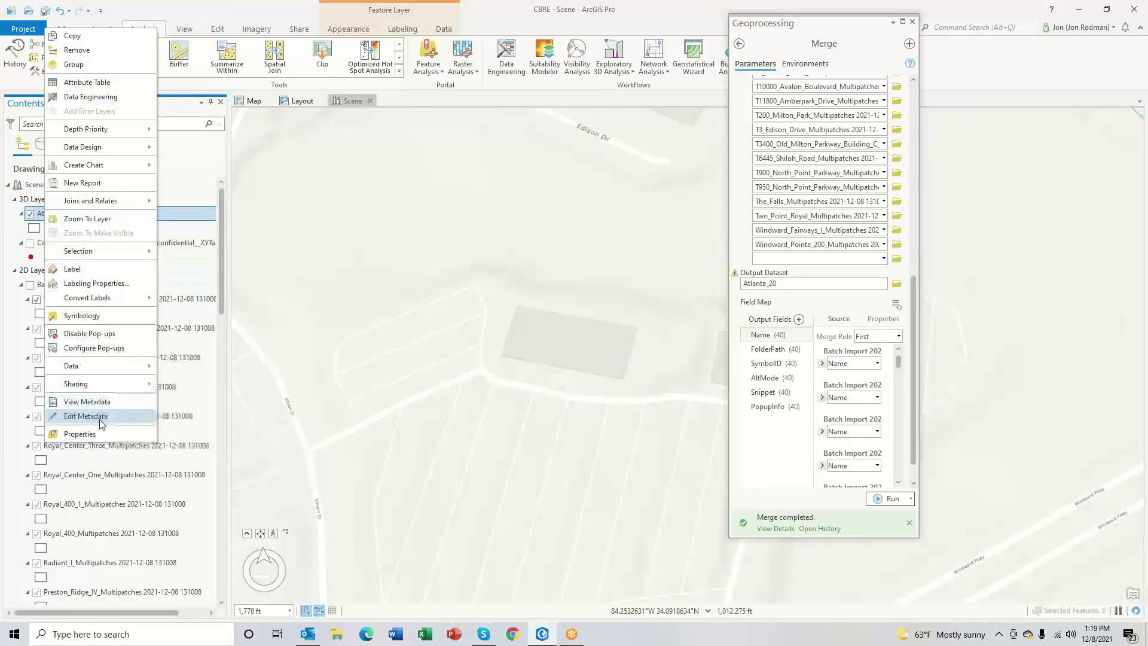
pyautogui.click(79, 434)
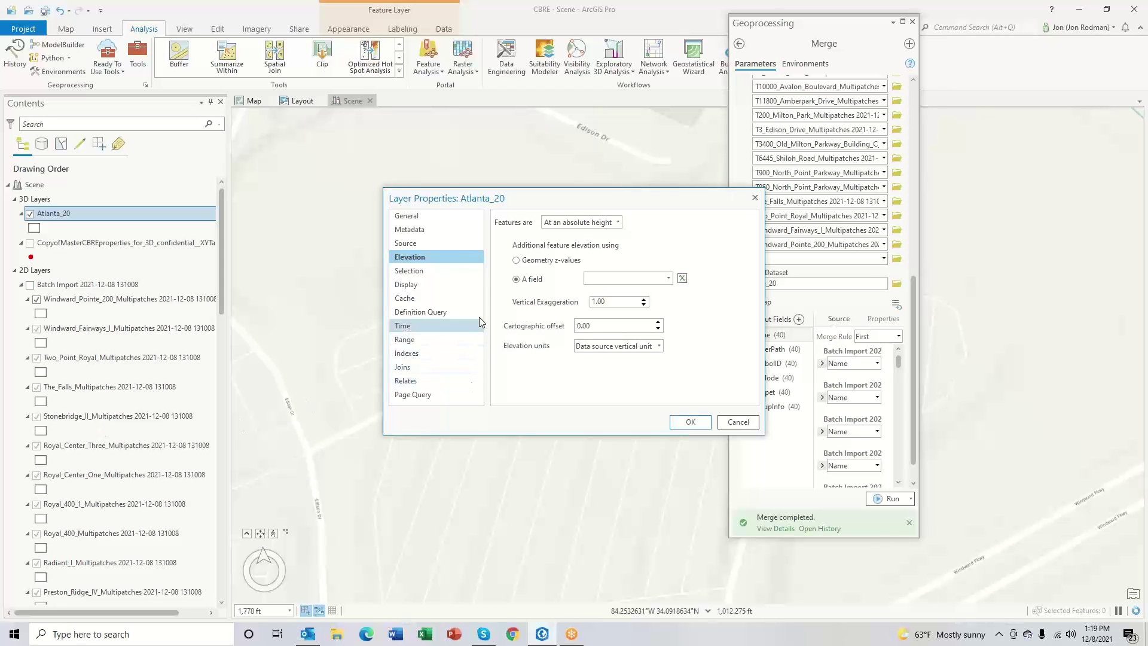
pyautogui.click(610, 229)
pyautogui.click(575, 233)
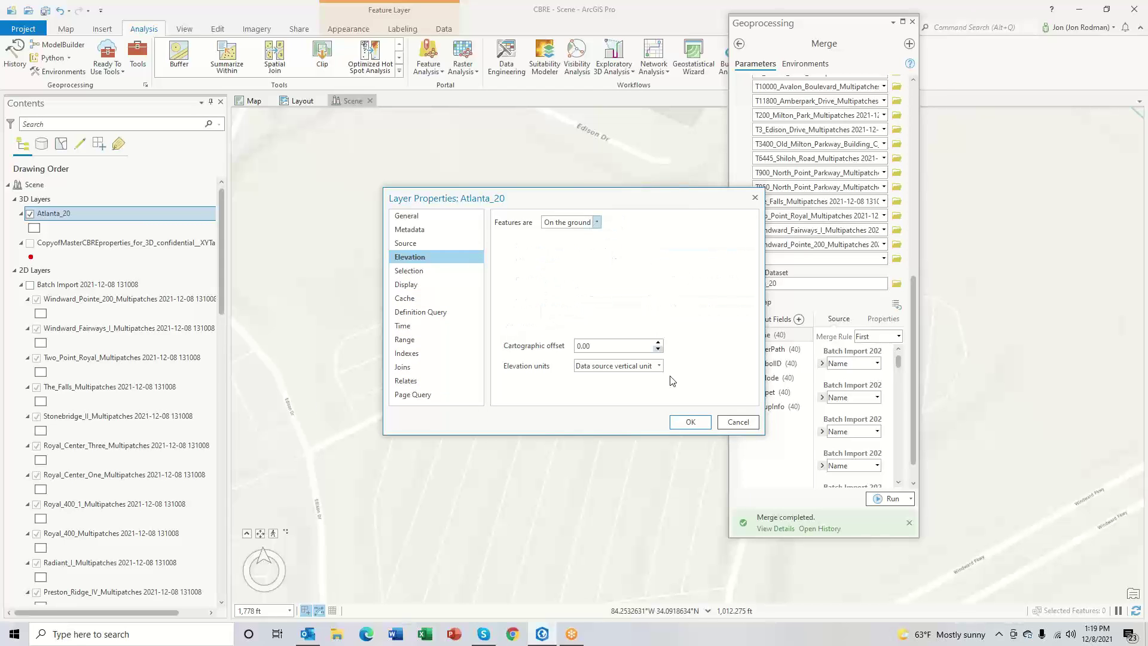
pyautogui.click(687, 422)
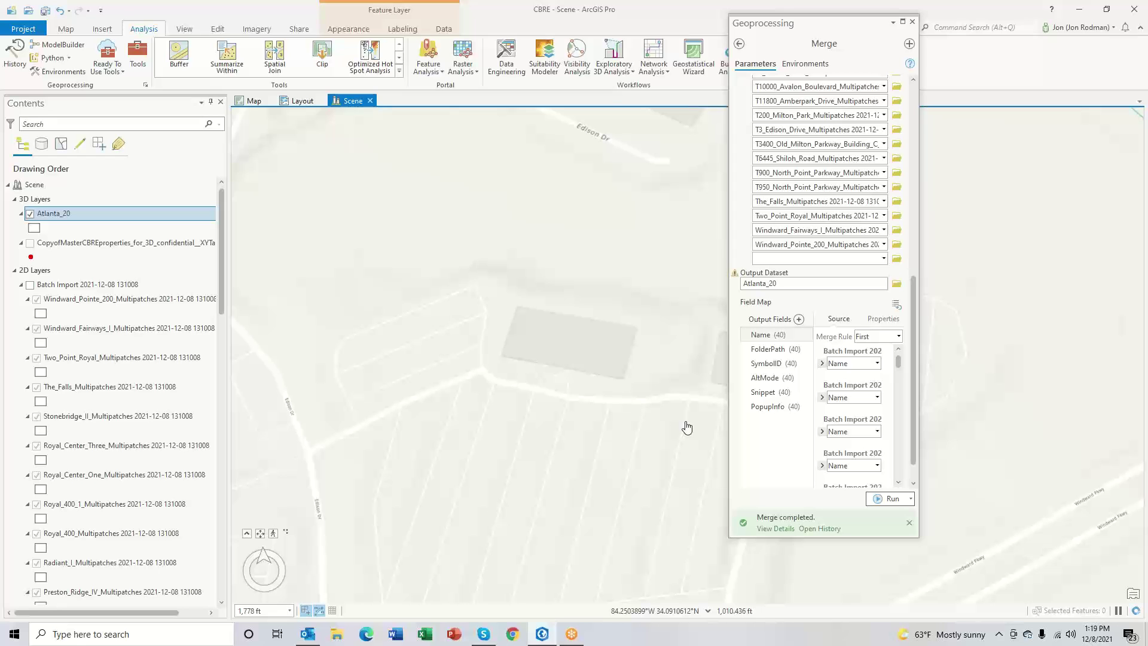
# Step: Close the Geoprocessing pane and view the merged Atlanta_20 buildings across the wider Windward Parkway area
pyautogui.click(912, 23)
pyautogui.scroll(-3, 702, 299)
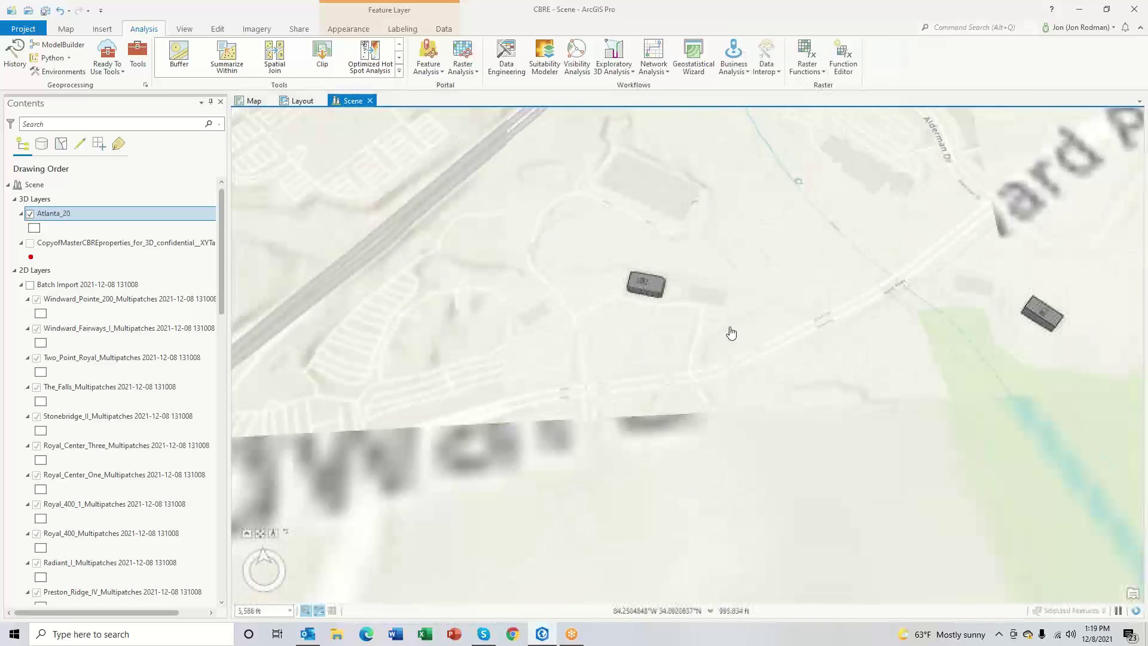
pyautogui.scroll(-5, 721, 377)
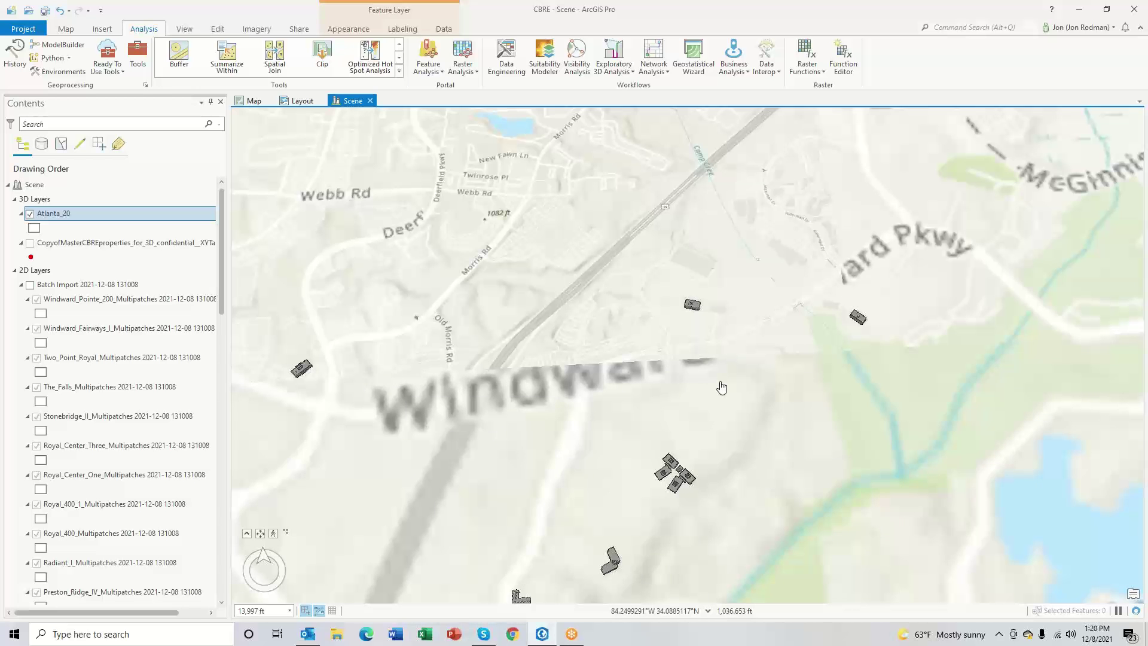
# Step: Search the geoprocessing tools for "add z information" and open the Add Z Information tool
pyautogui.moveTo(721, 387); pyautogui.dragTo(722, 498)
pyautogui.moveTo(497, 465); pyautogui.dragTo(567, 323)
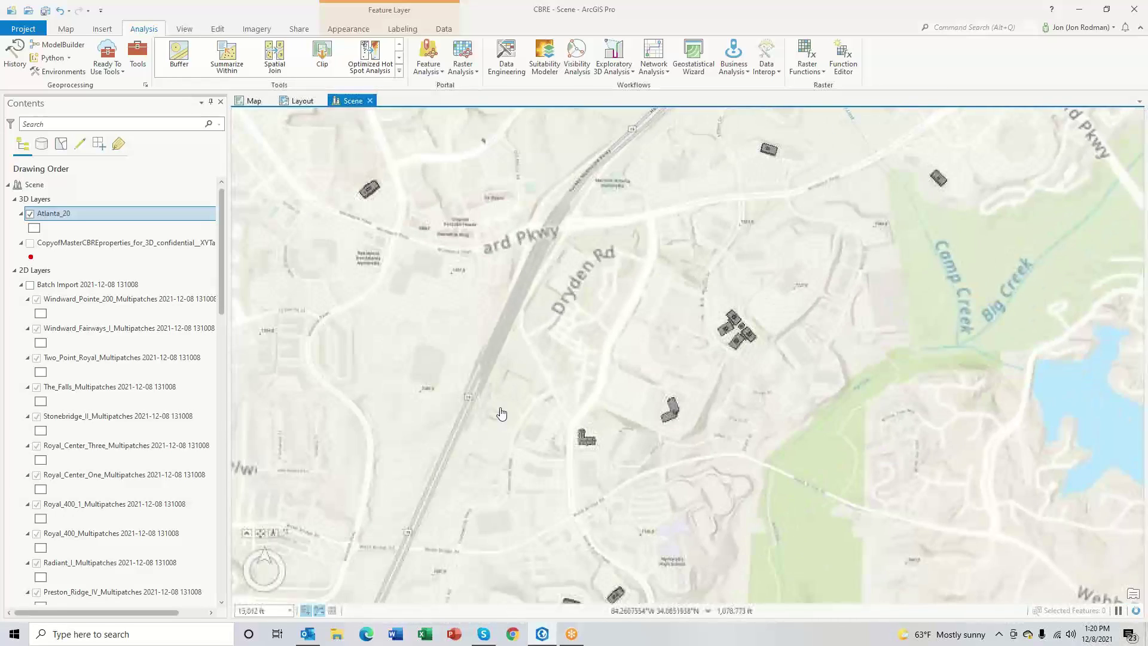
pyautogui.click(139, 63)
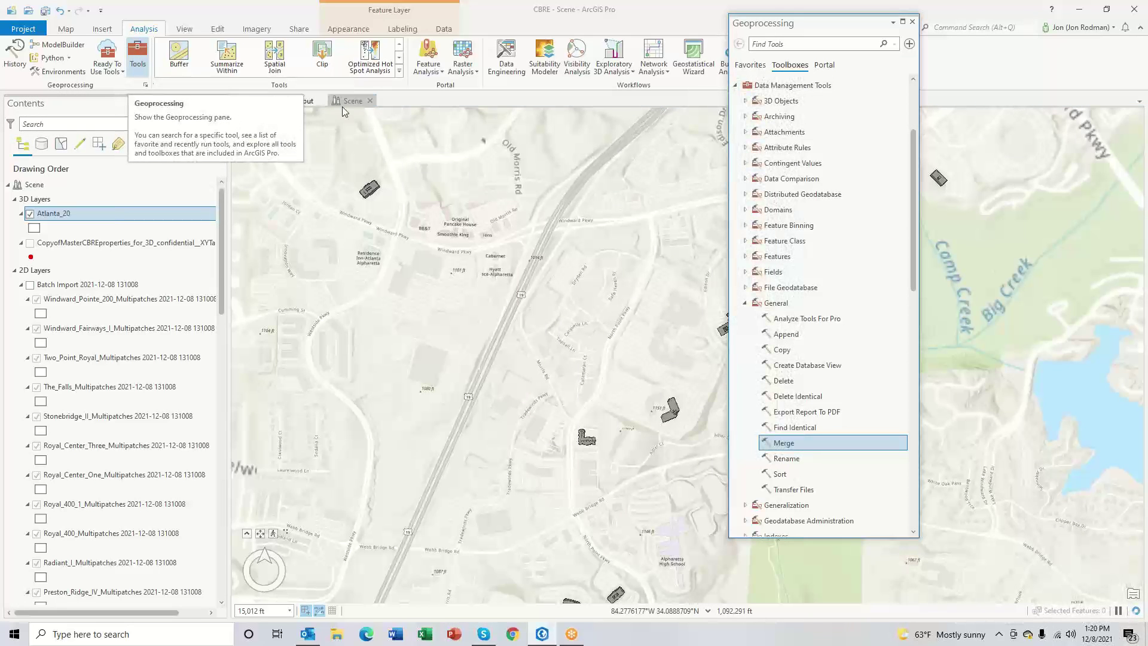
pyautogui.click(773, 44)
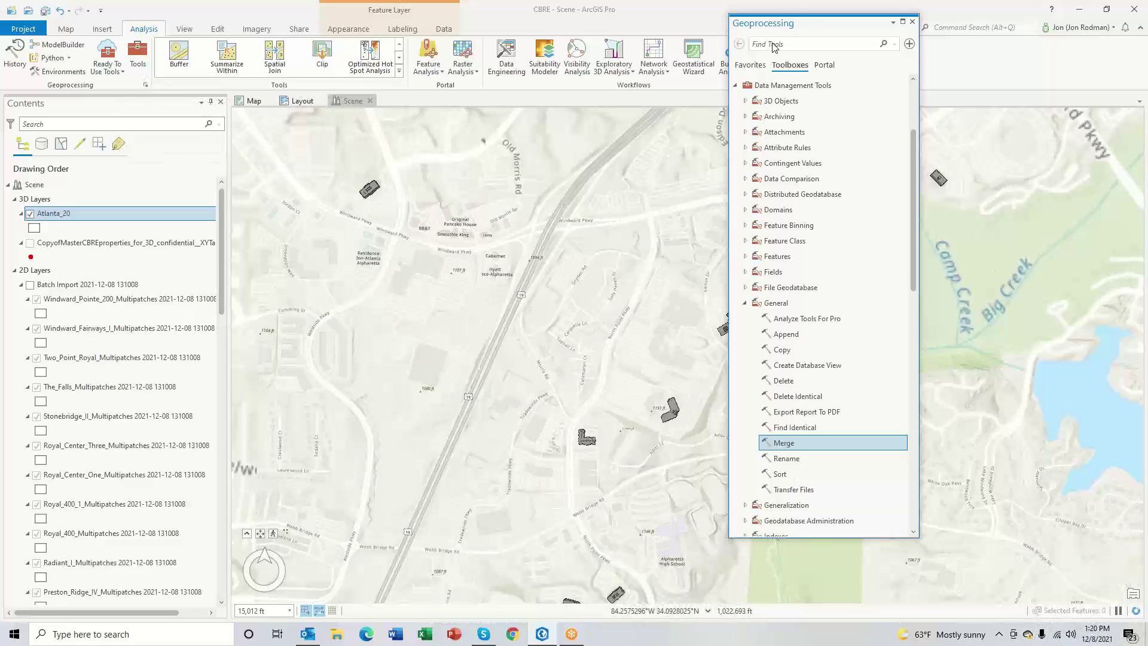
pyautogui.write('ad')
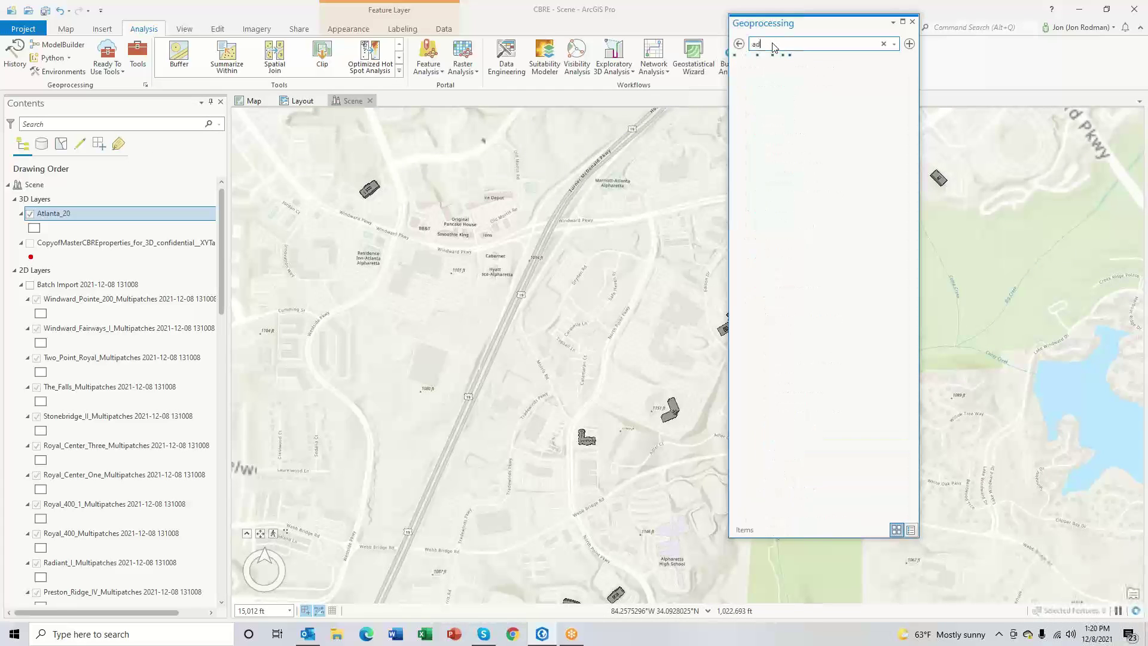
pyautogui.write('d')
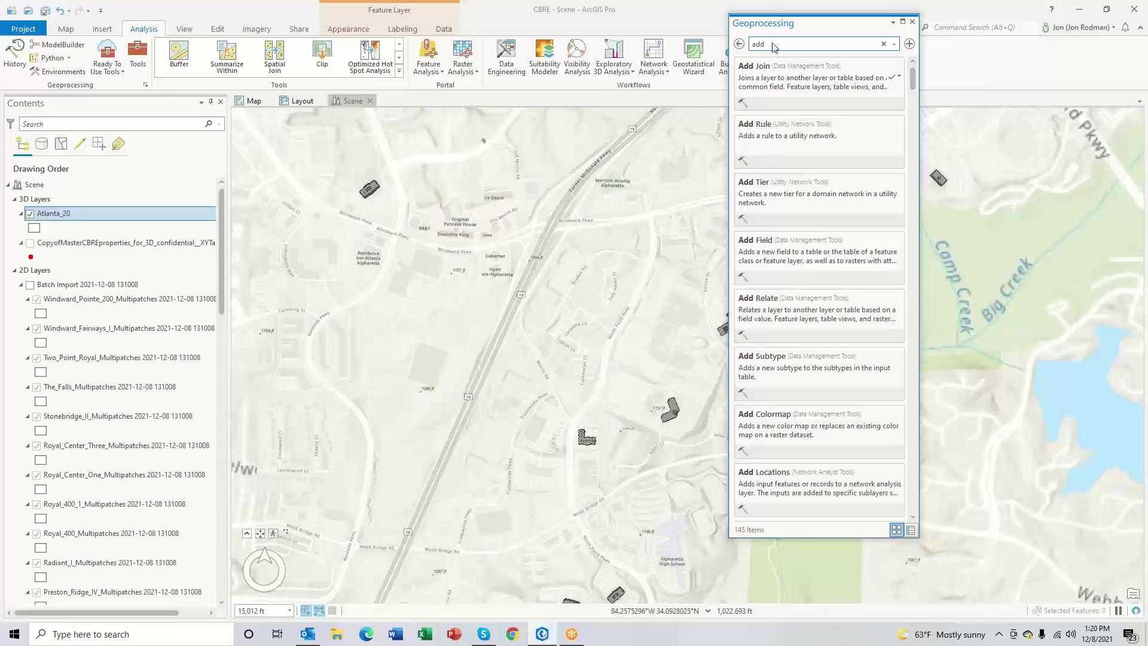
pyautogui.write('z information')
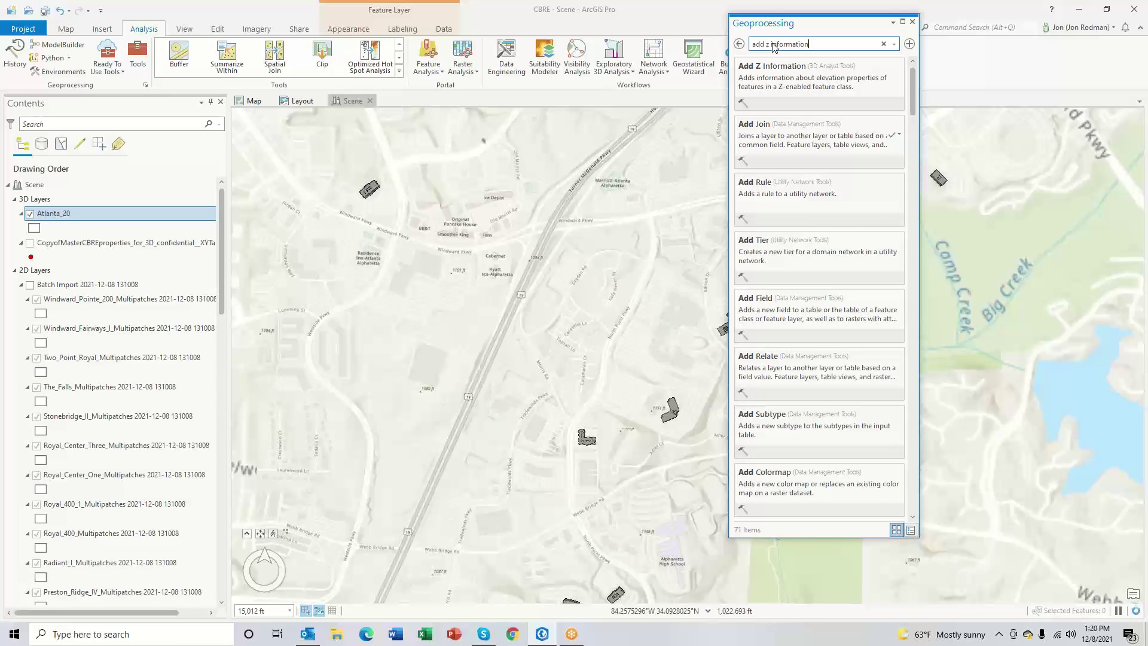
pyautogui.click(776, 75)
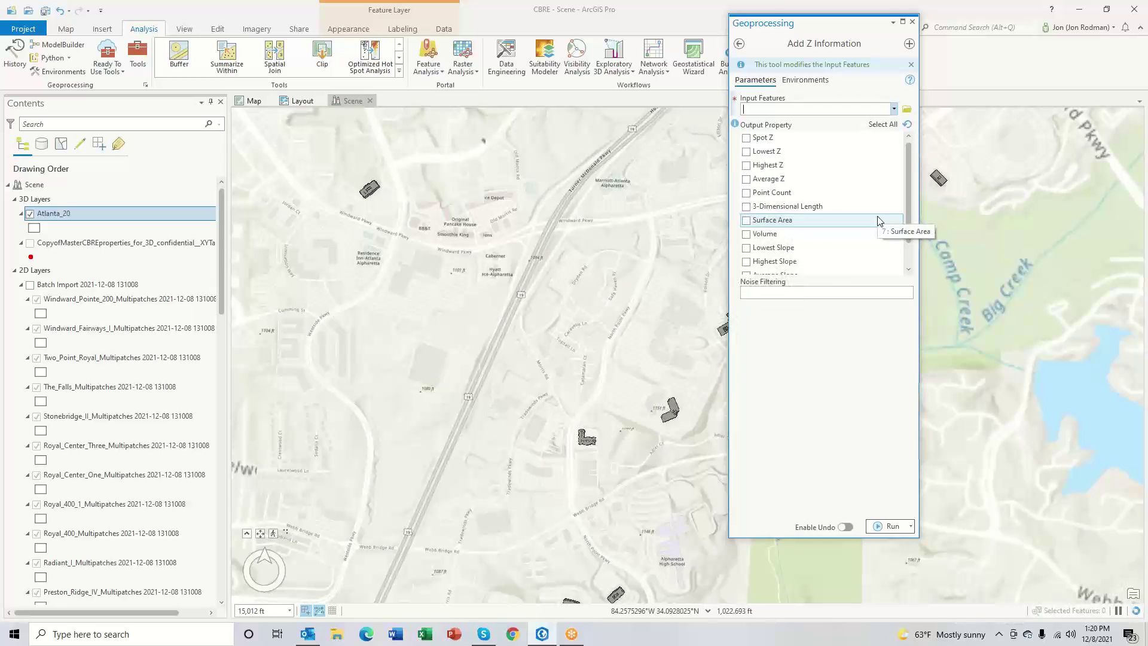
# Step: Try to run Add Z Information on Atlanta_20 with Spot Z, Lowest Z and Highest Z as output properties
pyautogui.scroll(-1, 880, 222)
pyautogui.scroll(1, 879, 221)
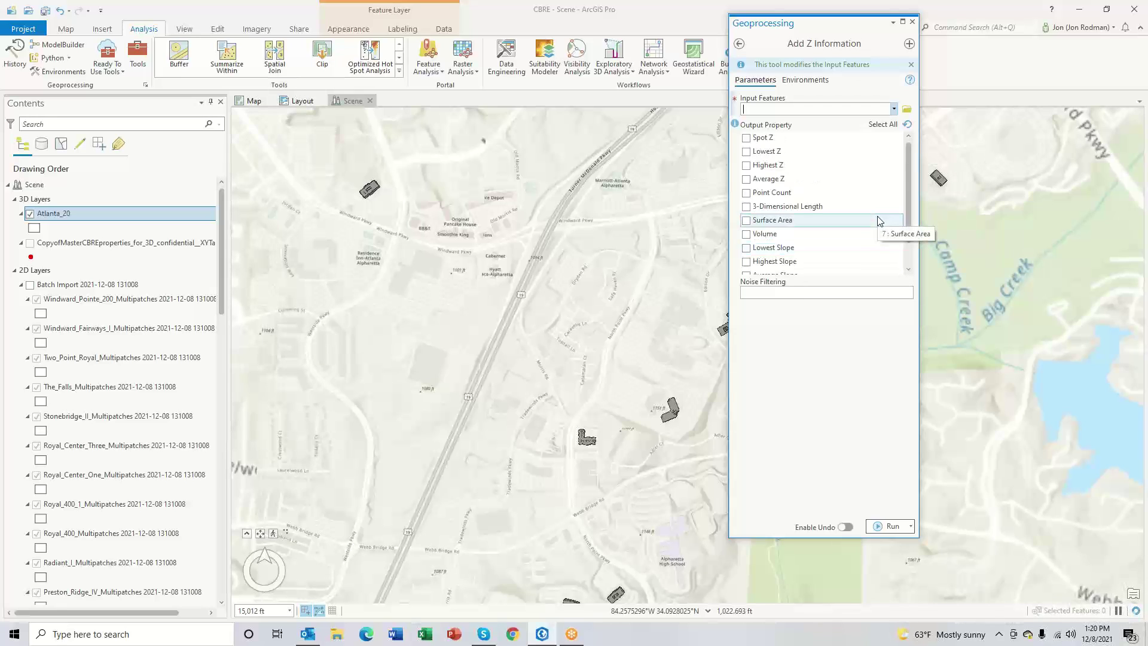
pyautogui.click(746, 139)
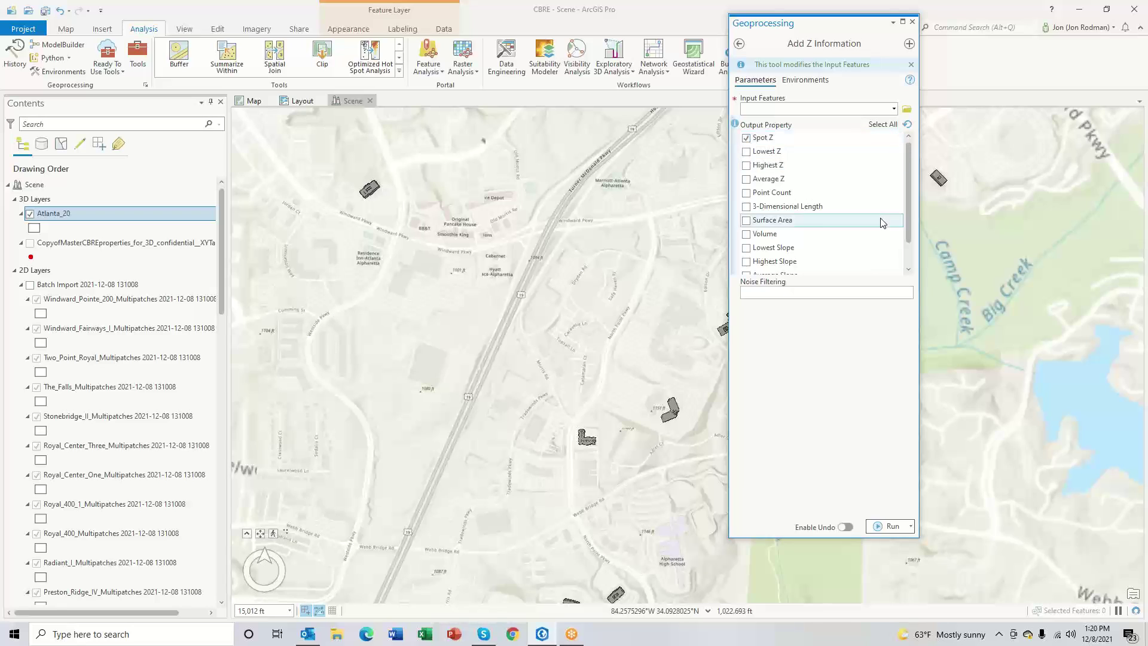
pyautogui.click(746, 151)
pyautogui.click(747, 165)
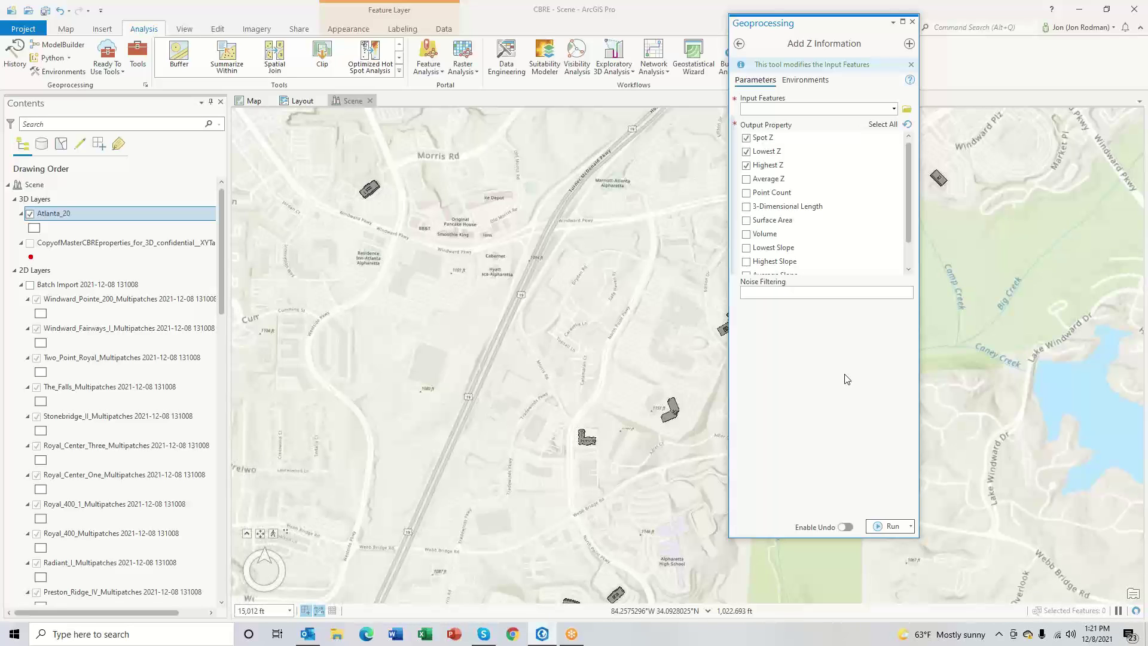
pyautogui.click(895, 110)
pyautogui.click(885, 121)
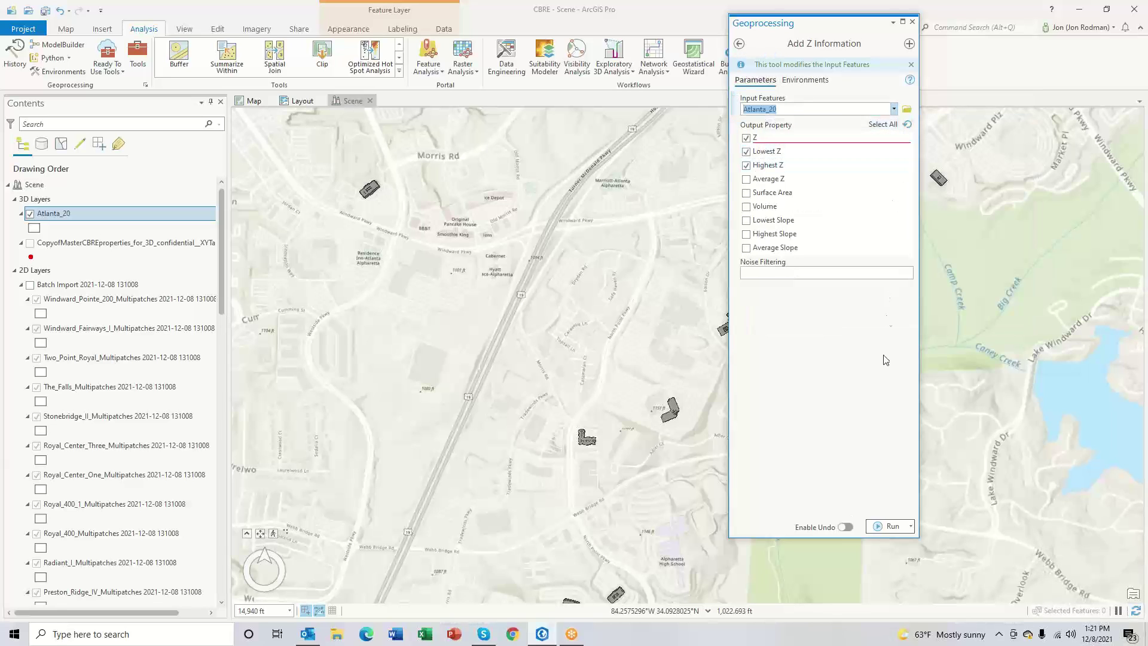
pyautogui.click(887, 527)
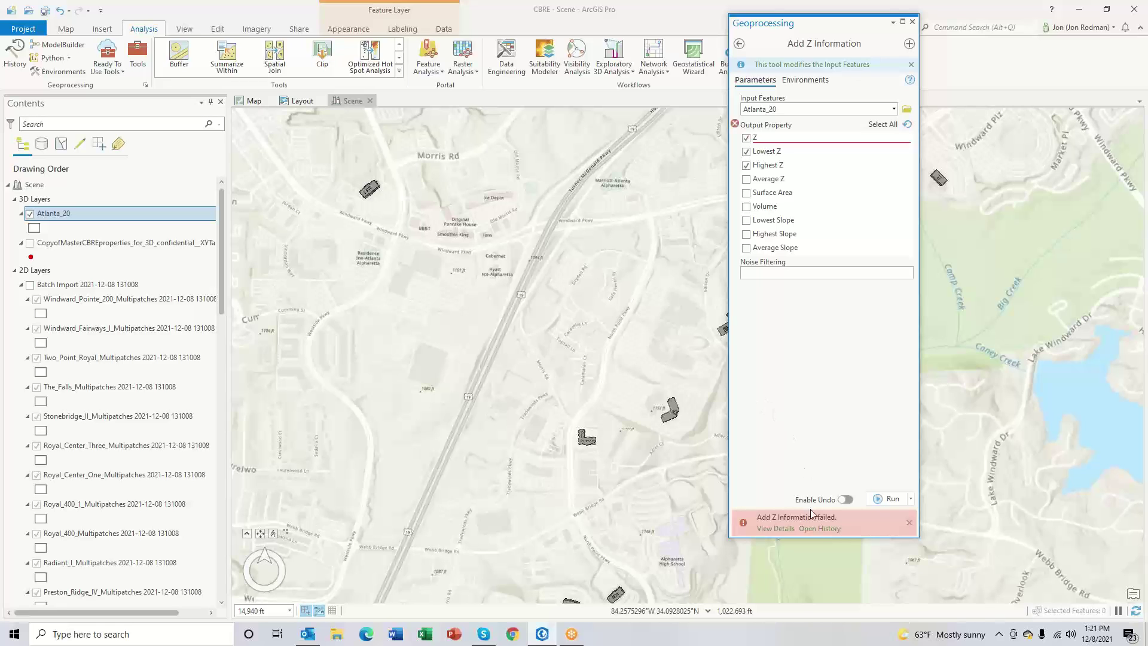
# Step: Check the tool's error details, then exclude the Z output property and rerun Add Z Information on Atlanta_20 with Lowest Z and Highest Z
pyautogui.click(777, 529)
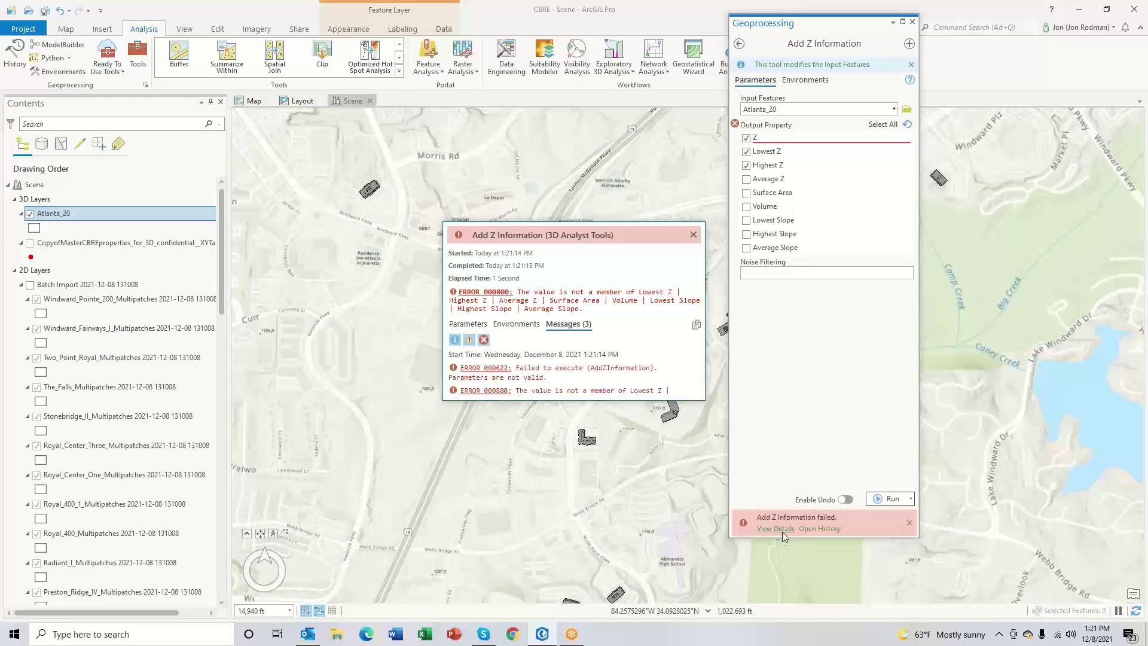
pyautogui.click(694, 236)
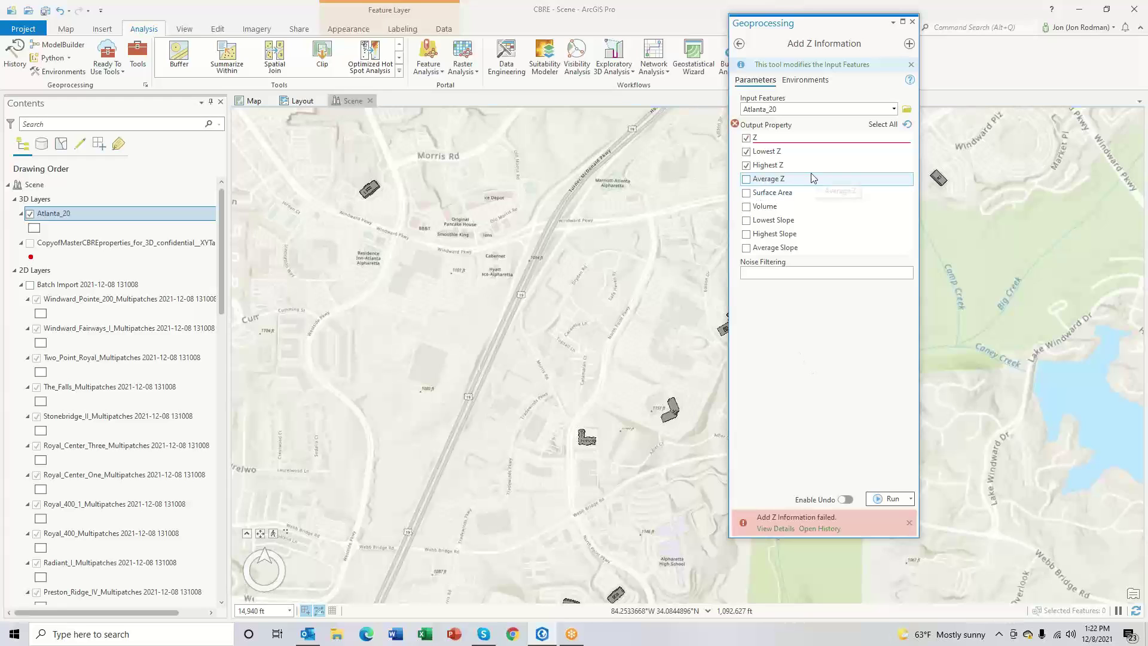
pyautogui.click(816, 139)
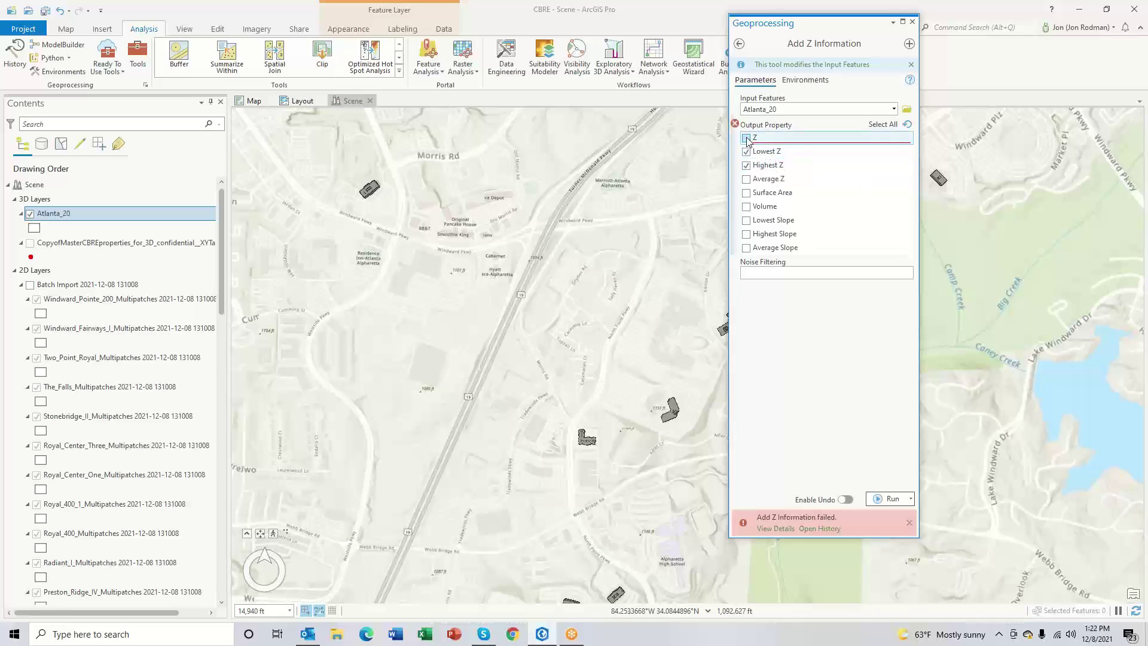
pyautogui.click(893, 500)
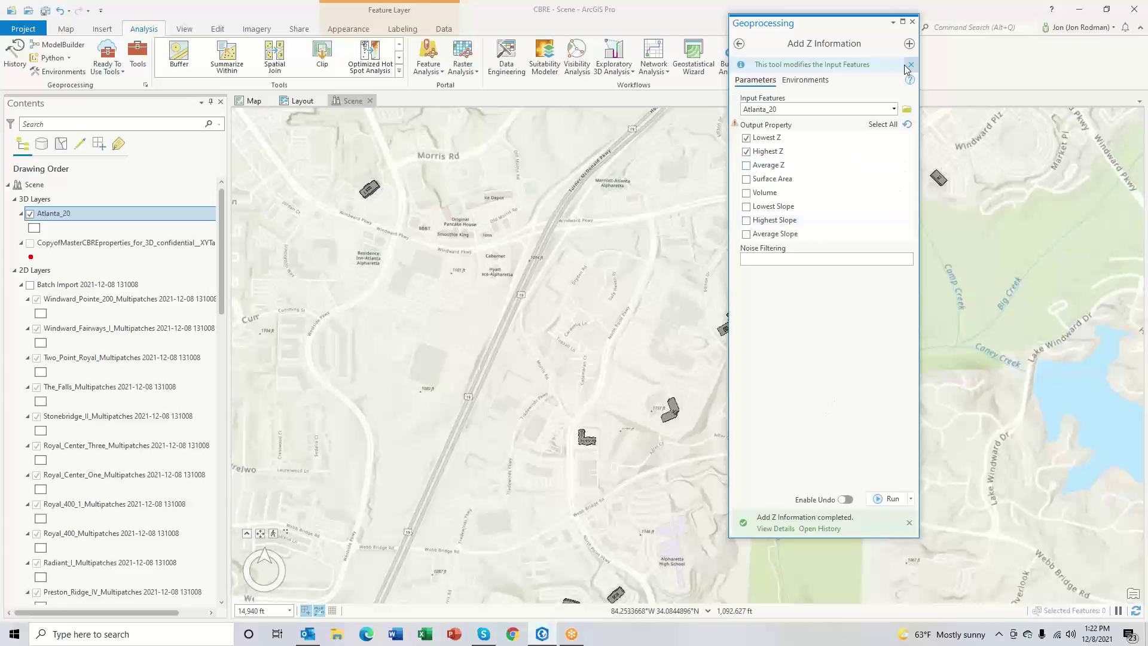
pyautogui.click(912, 22)
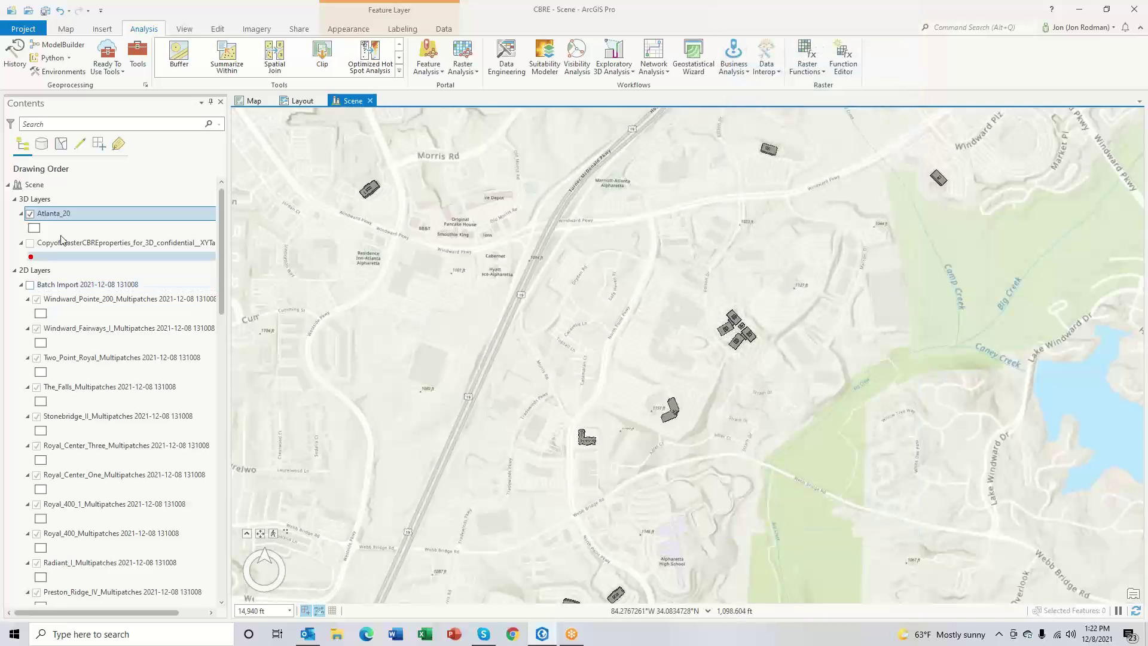
# Step: Open the Atlanta_20 attribute table and examine the Z_Min and Z_Max values of all the buildings
pyautogui.rightClick(74, 214)
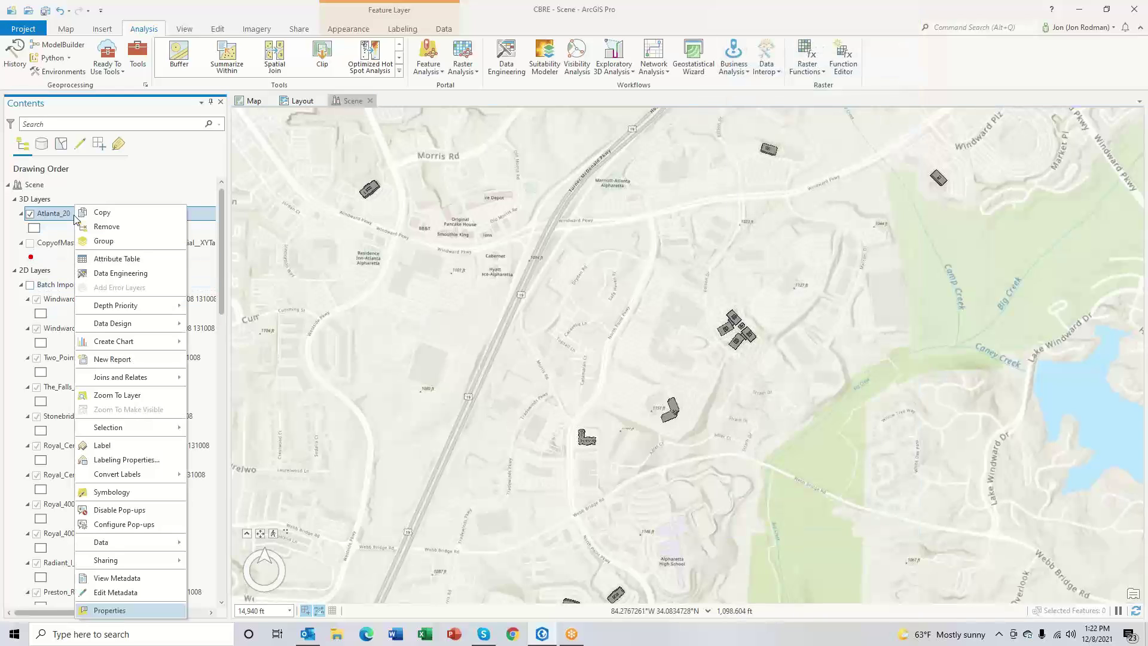
pyautogui.click(103, 259)
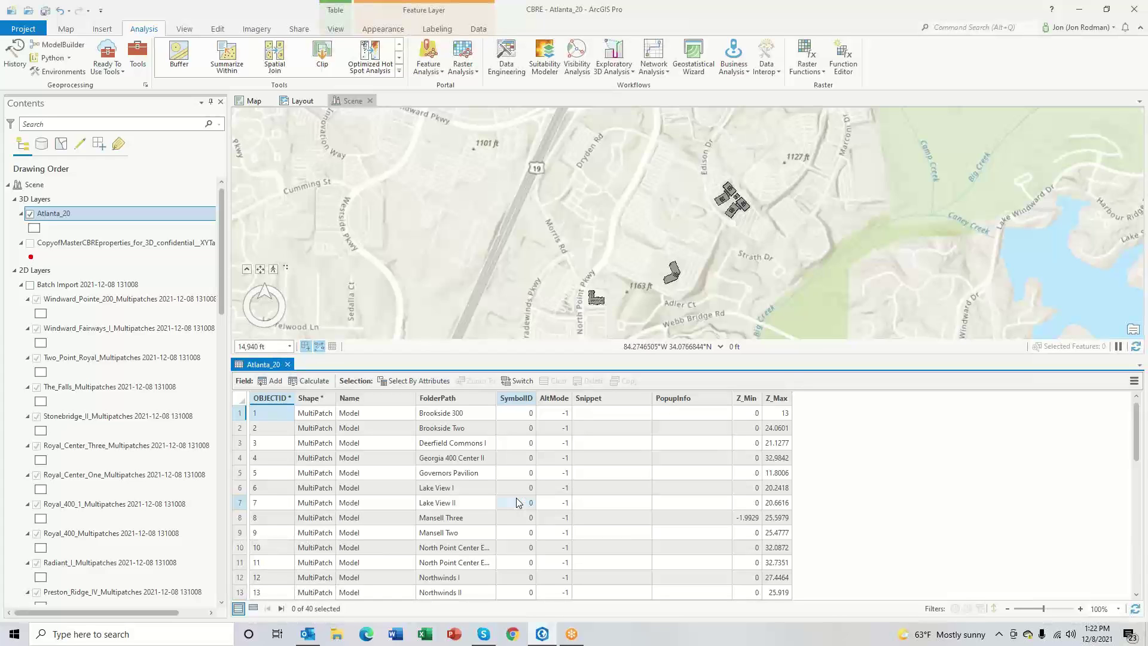
pyautogui.scroll(-1, 850, 506)
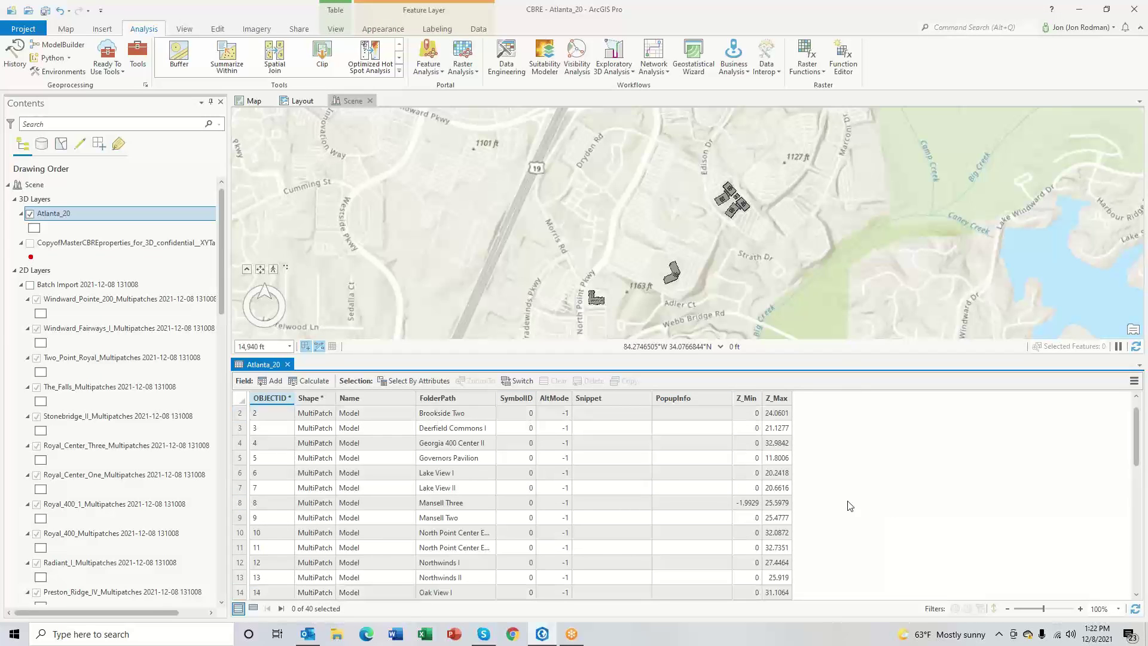
pyautogui.scroll(-1, 851, 506)
pyautogui.scroll(-1, 851, 506)
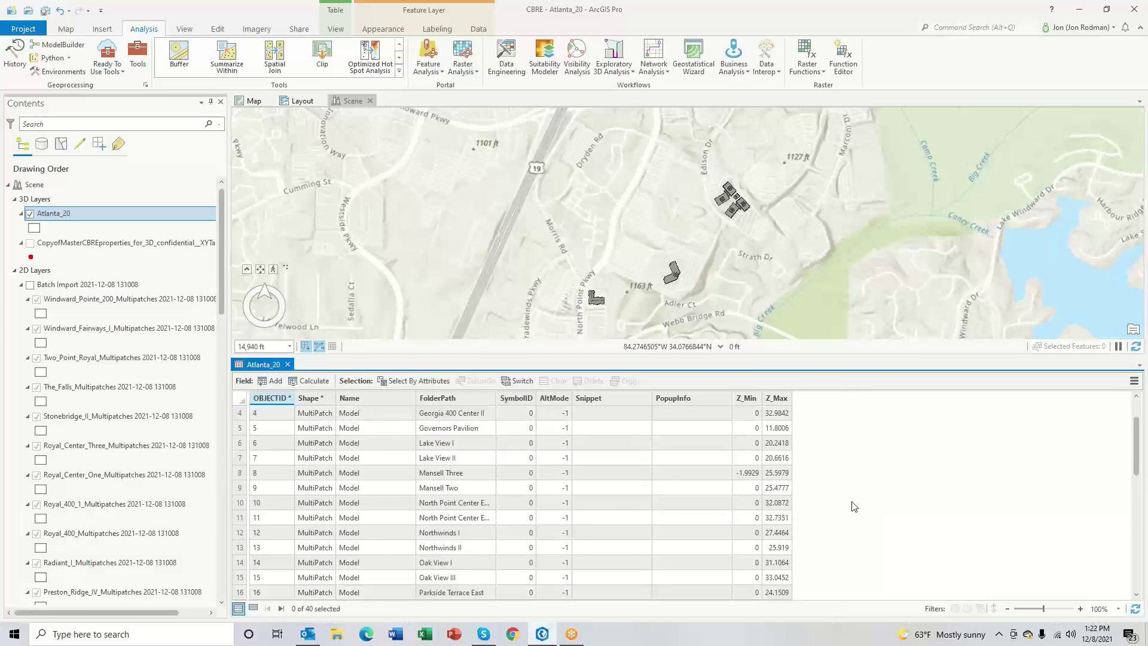
pyautogui.scroll(-5, 854, 506)
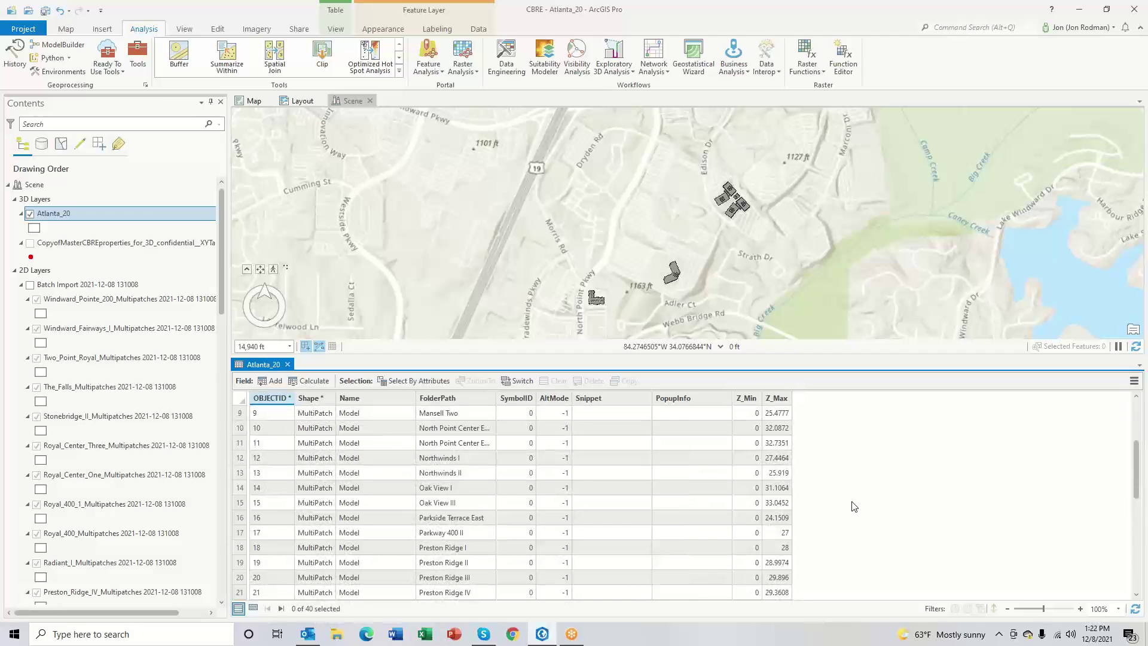
pyautogui.scroll(-2, 853, 507)
pyautogui.scroll(-2, 854, 507)
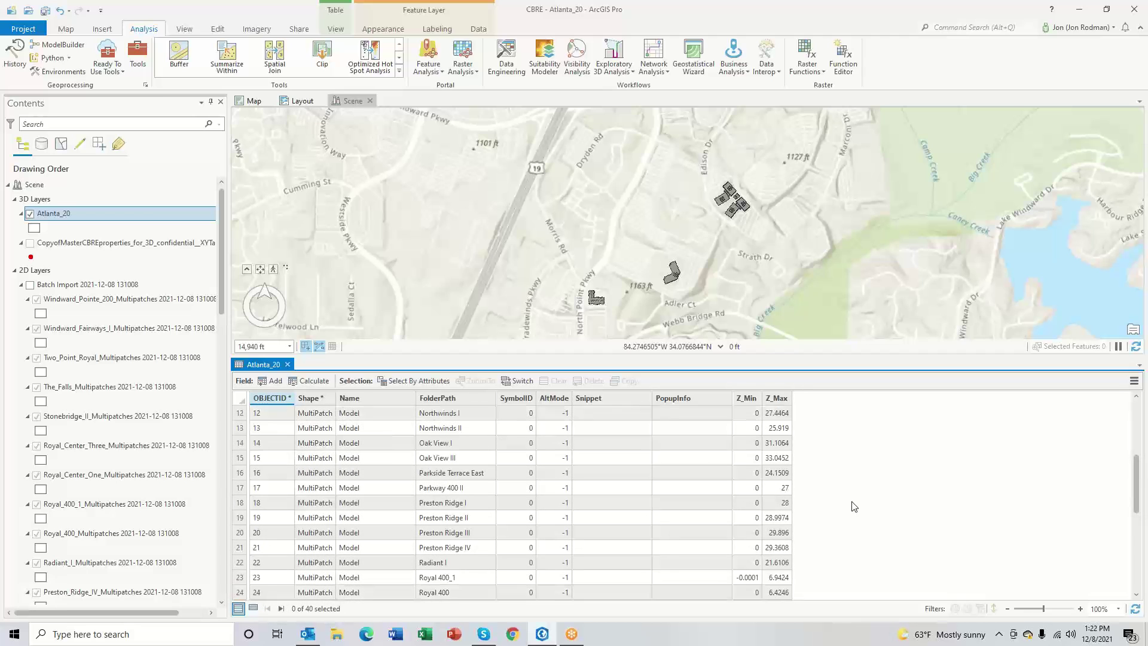
pyautogui.scroll(-2, 853, 507)
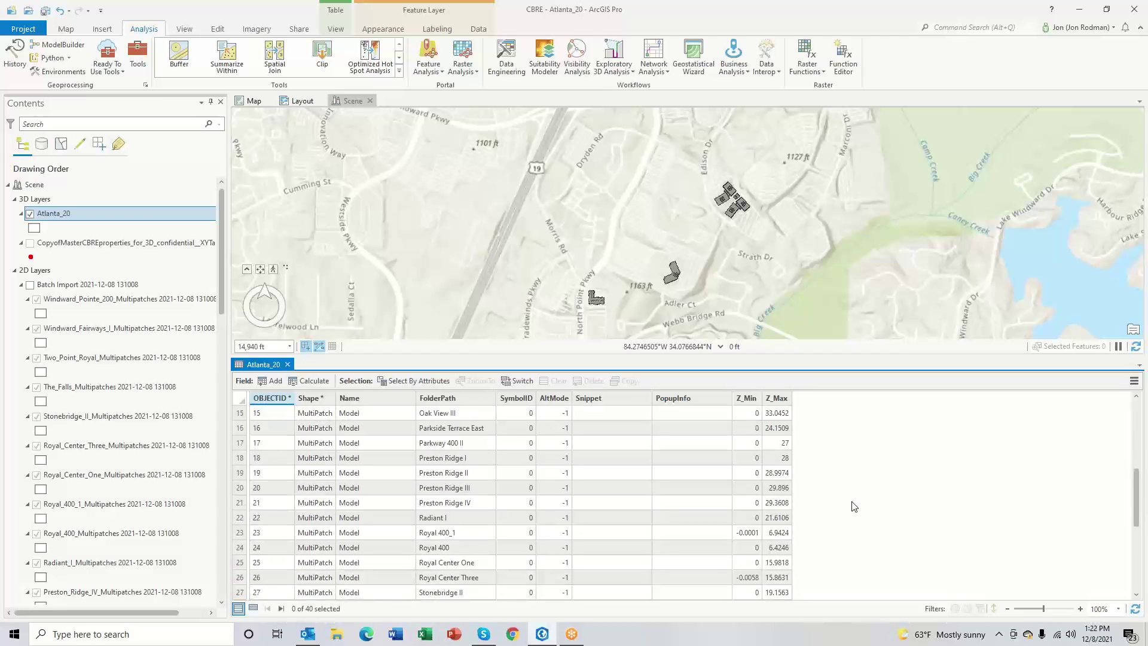
pyautogui.scroll(-3, 854, 507)
pyautogui.scroll(-5, 853, 507)
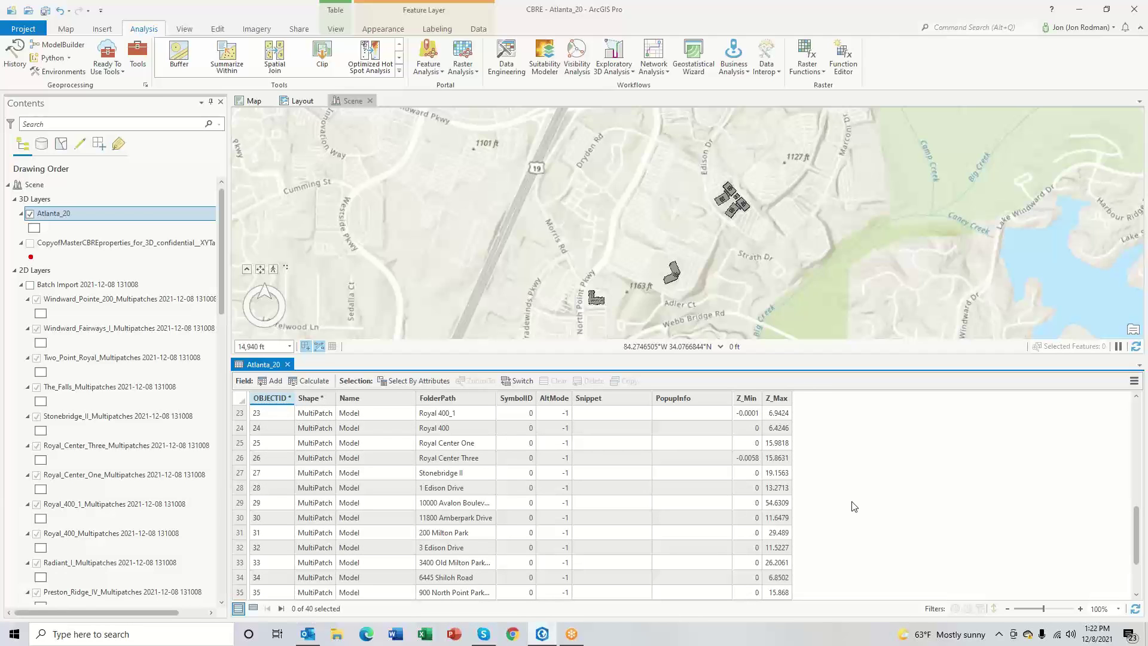
pyautogui.scroll(8, 853, 507)
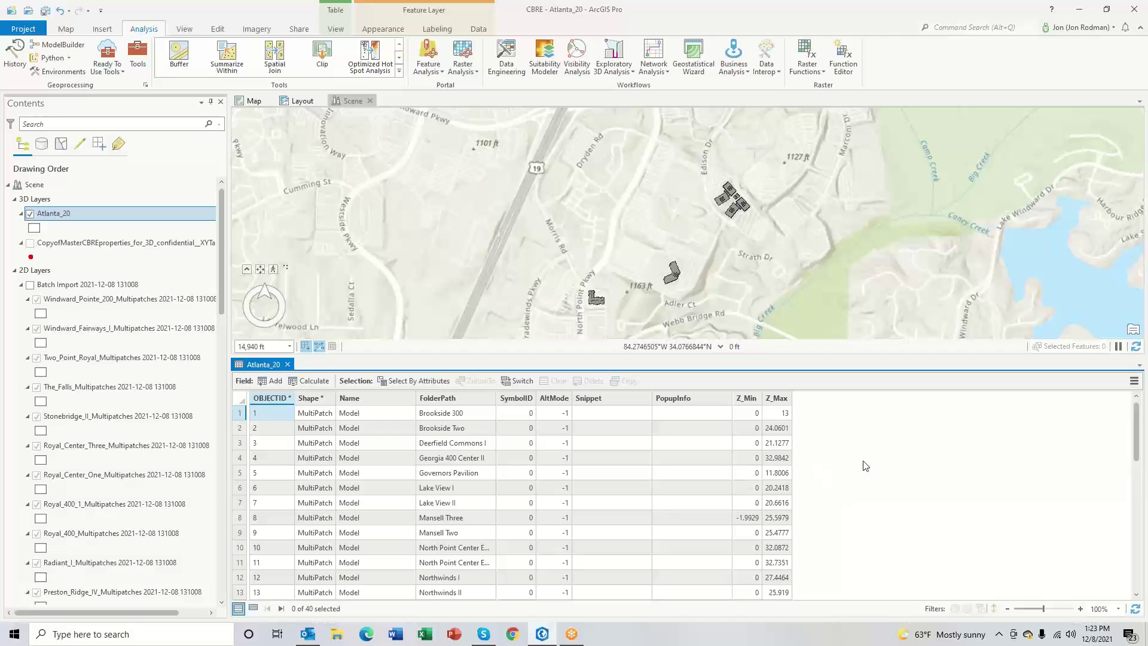
pyautogui.scroll(-4, 874, 474)
pyautogui.scroll(-5, 875, 475)
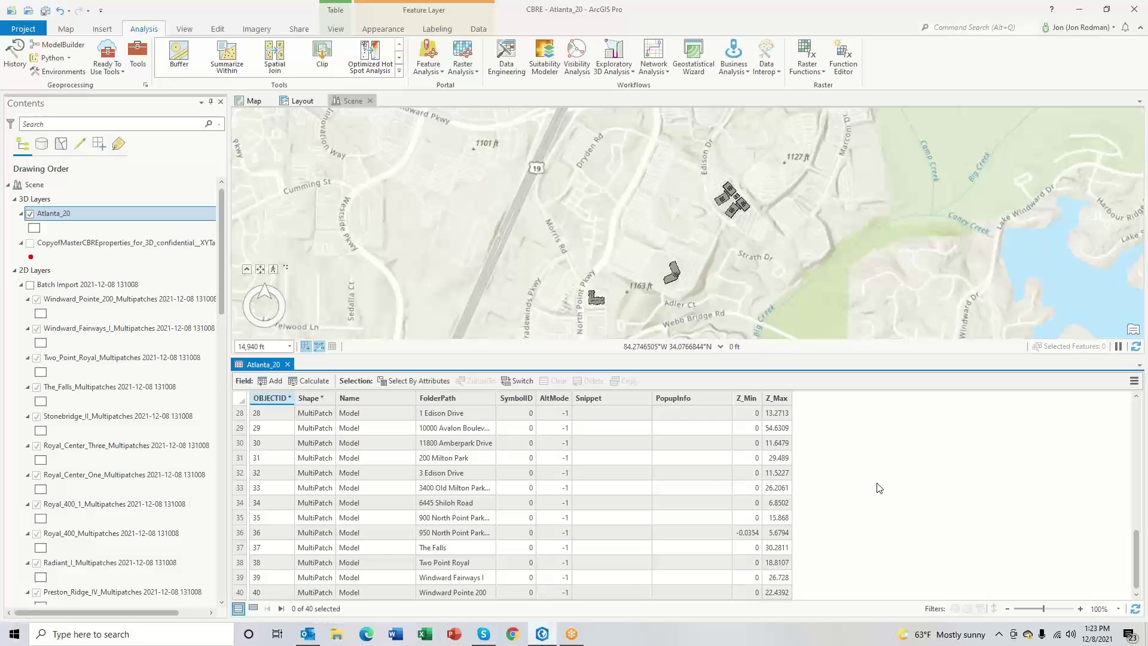
pyautogui.scroll(9, 879, 487)
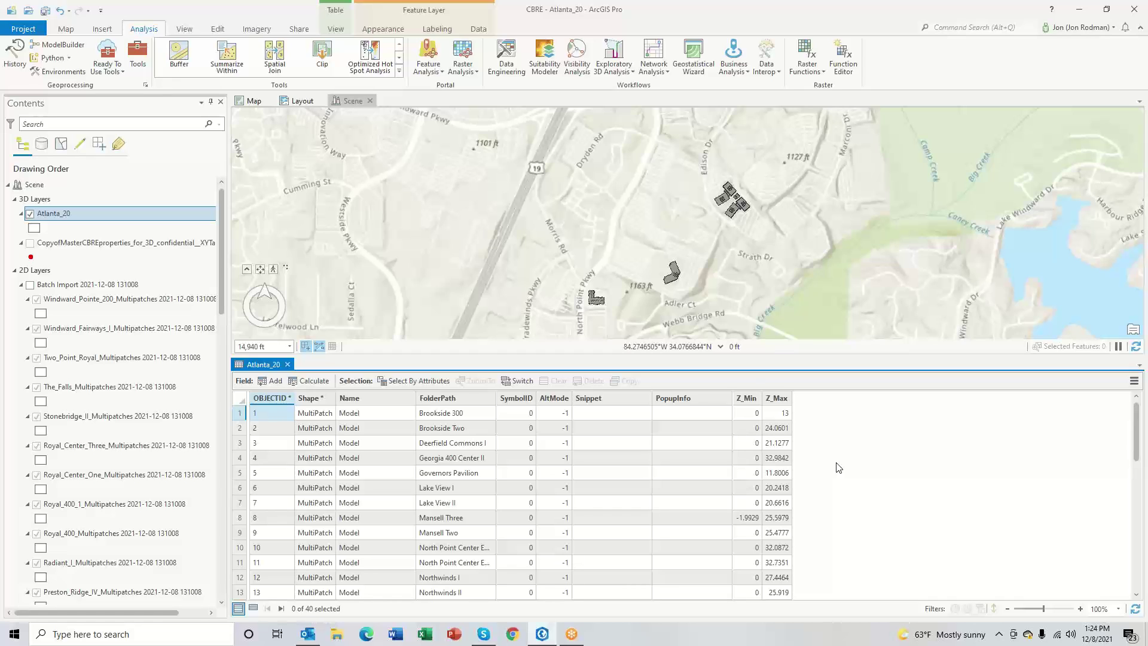
# Step: Reopen the Add Z Information tool, review its available output properties, and close the Geoprocessing pane
pyautogui.click(138, 57)
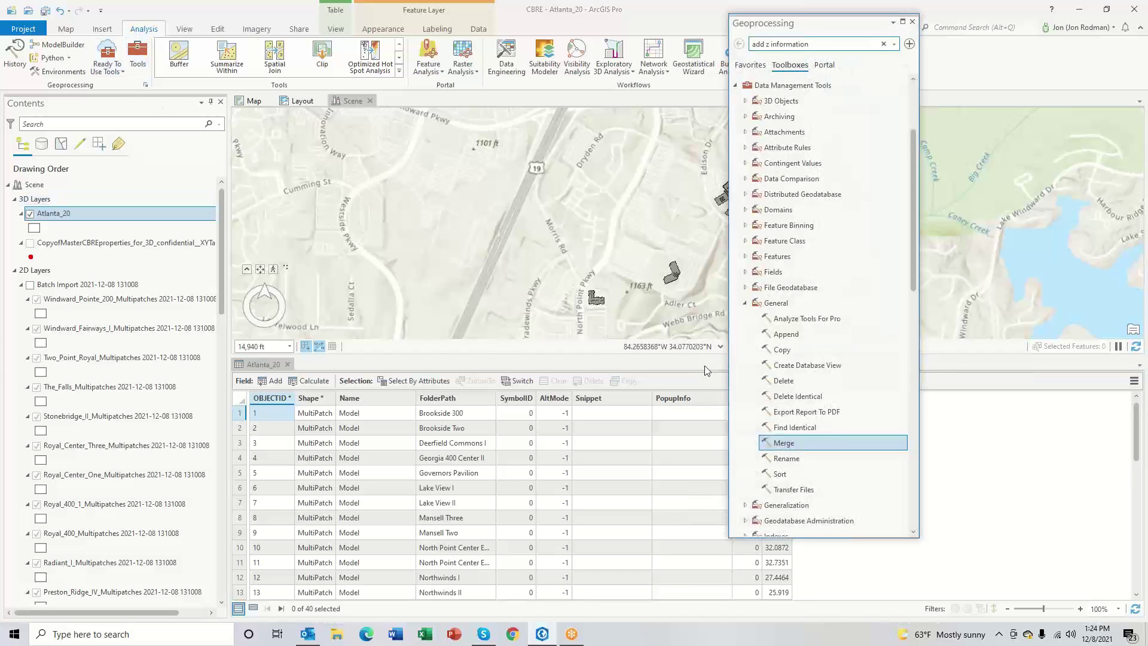
pyautogui.scroll(3, 843, 269)
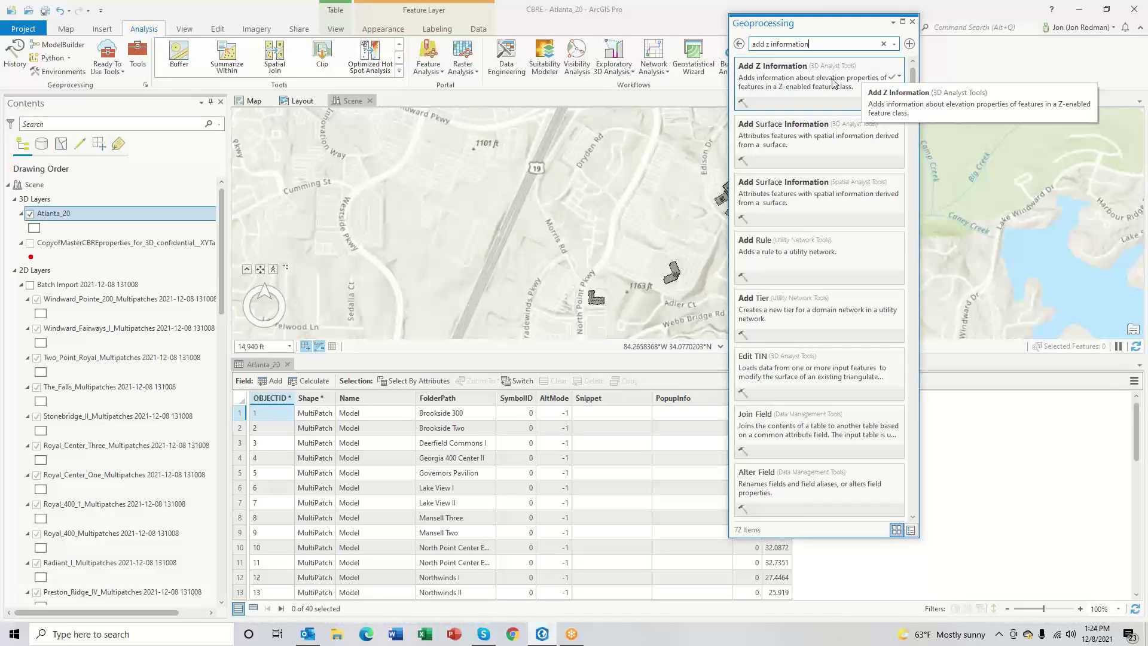
pyautogui.click(833, 82)
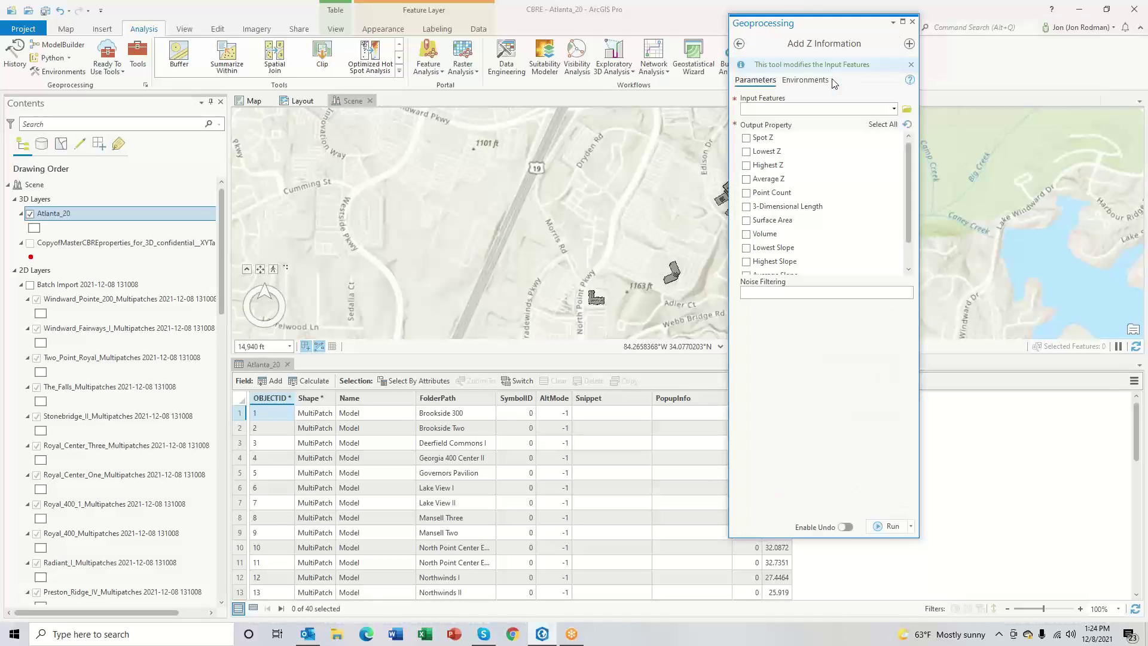
pyautogui.scroll(-1, 852, 197)
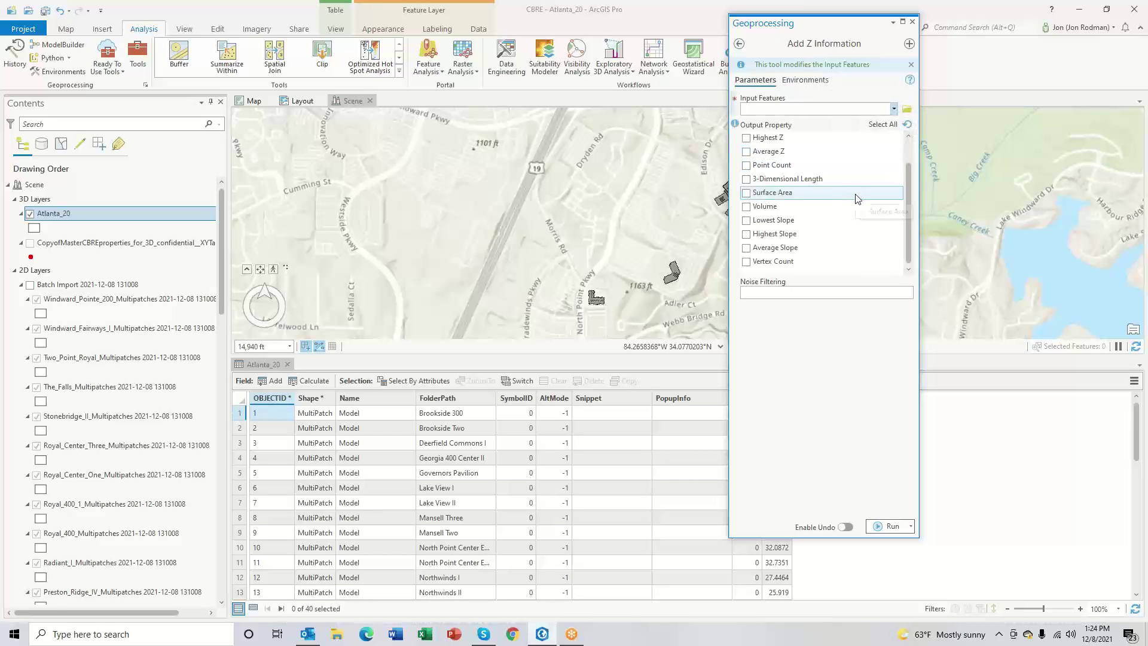
pyautogui.scroll(1, 859, 198)
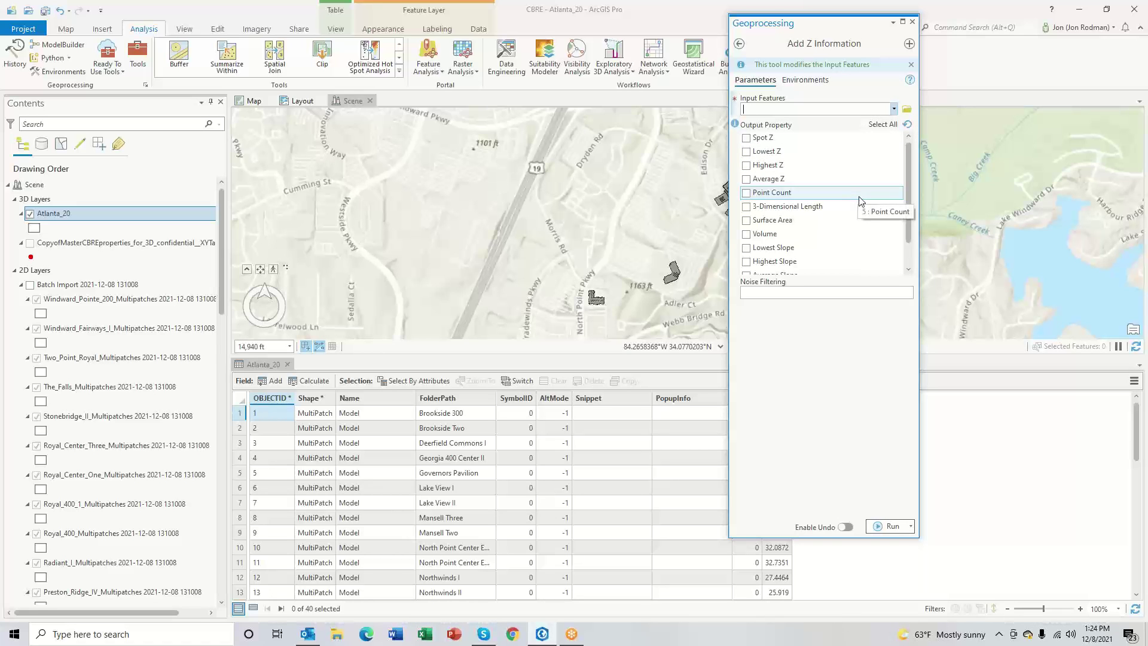
pyautogui.click(912, 24)
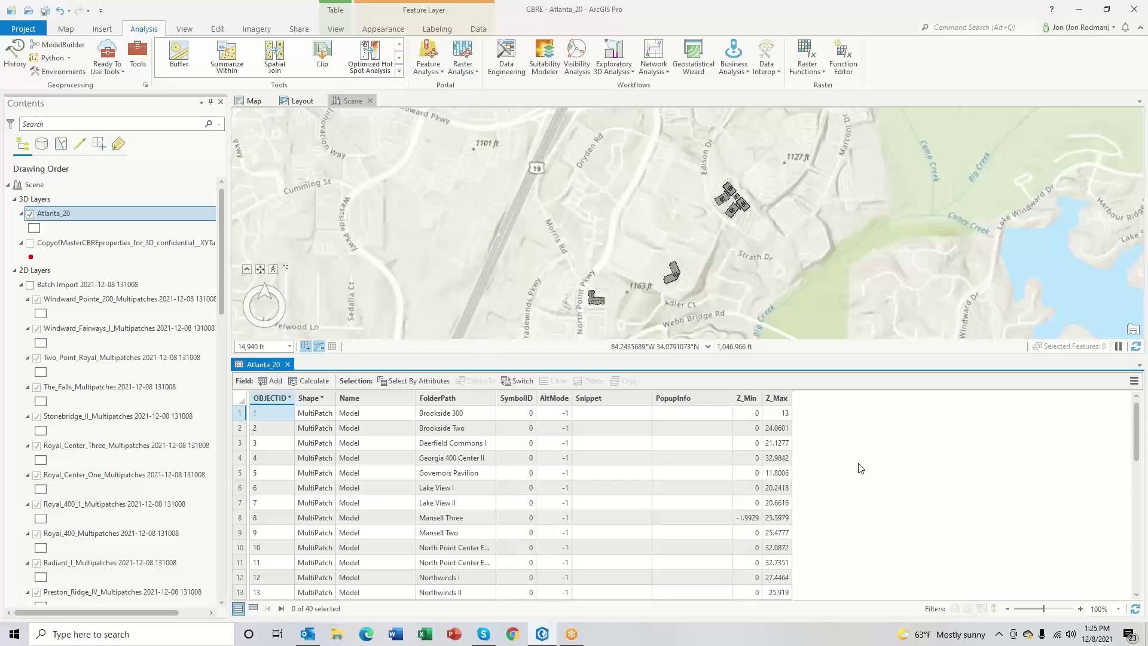
# Step: Reduce the height of the Atlanta_20 attribute table to give the 3D scene more room
pyautogui.click(757, 414)
pyautogui.moveTo(709, 354); pyautogui.dragTo(714, 397)
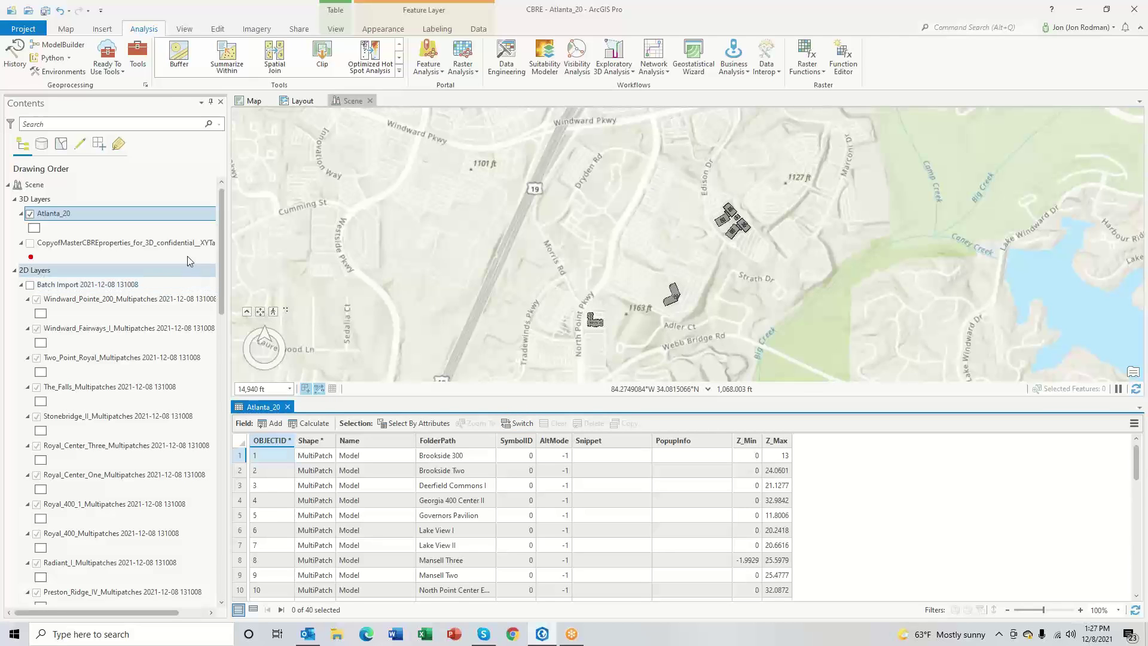
# Step: Start a join on the Atlanta_20 layer with Copy of Master CBRE properties_for_3D_confidential_.csv from the CBRE folder as join table
pyautogui.rightClick(185, 222)
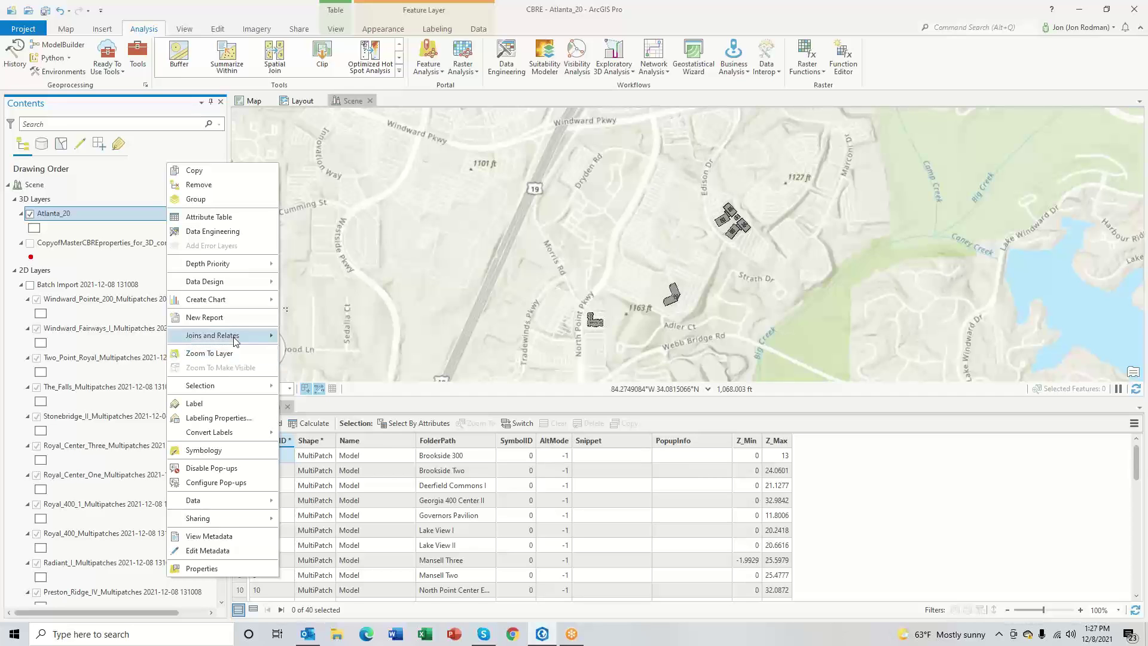
pyautogui.moveTo(235, 340)
pyautogui.click(297, 337)
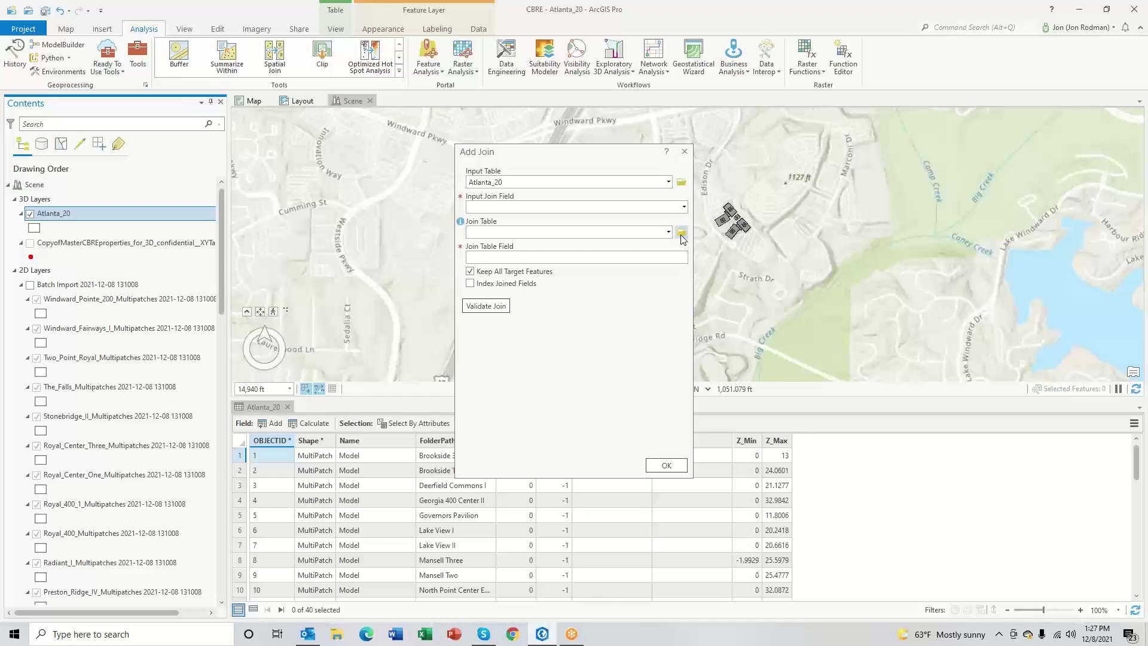
pyautogui.click(681, 233)
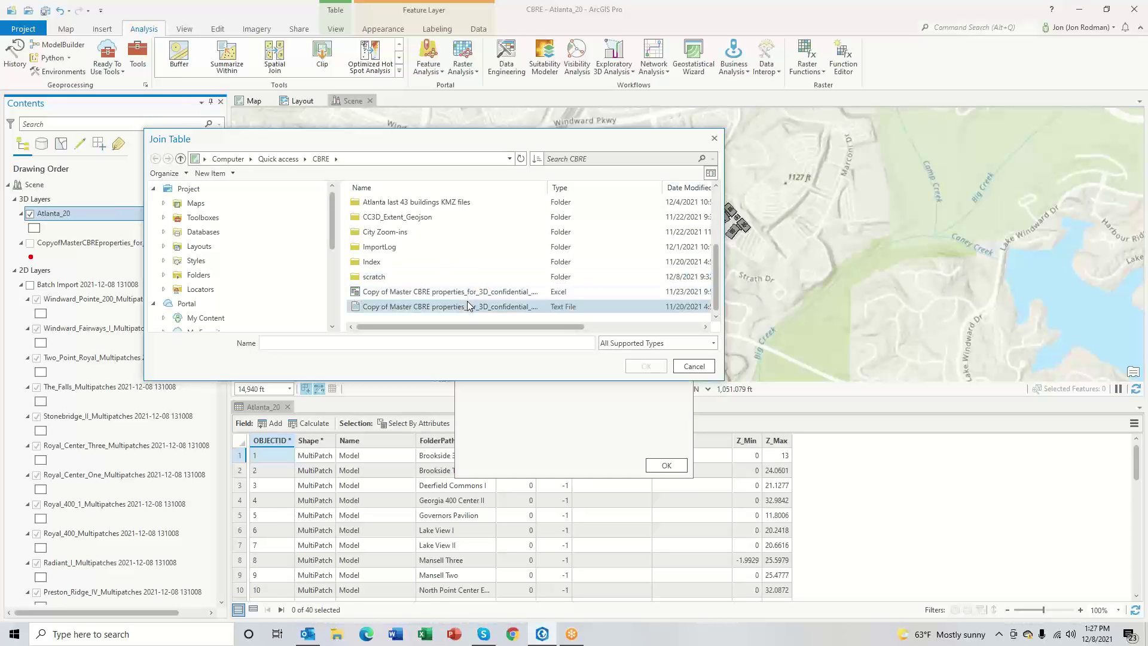
pyautogui.click(468, 303)
pyautogui.click(646, 366)
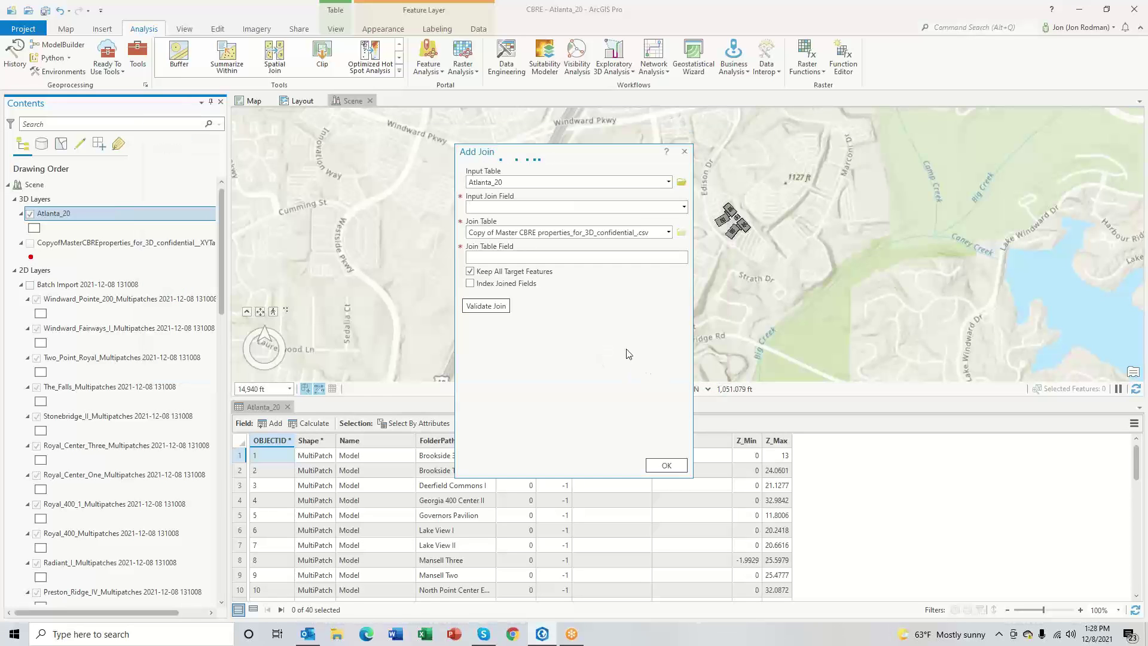
# Step: Match the input join field FolderPath to the join table field property_name, keeping all target features, and run the join
pyautogui.click(683, 208)
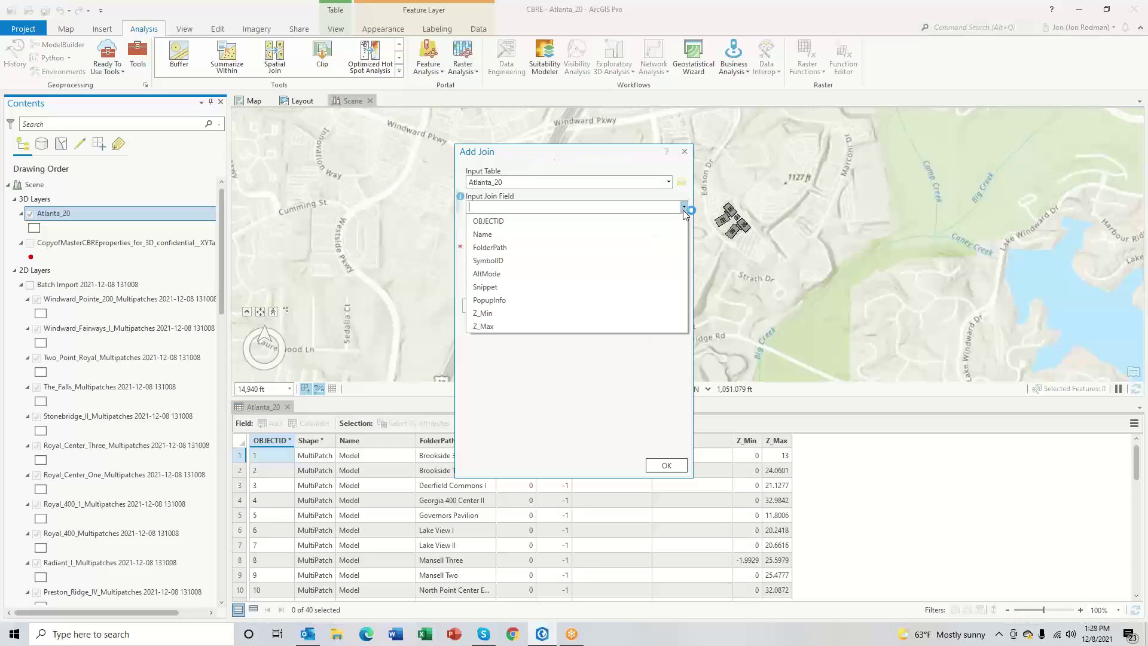
pyautogui.click(590, 248)
pyautogui.click(684, 257)
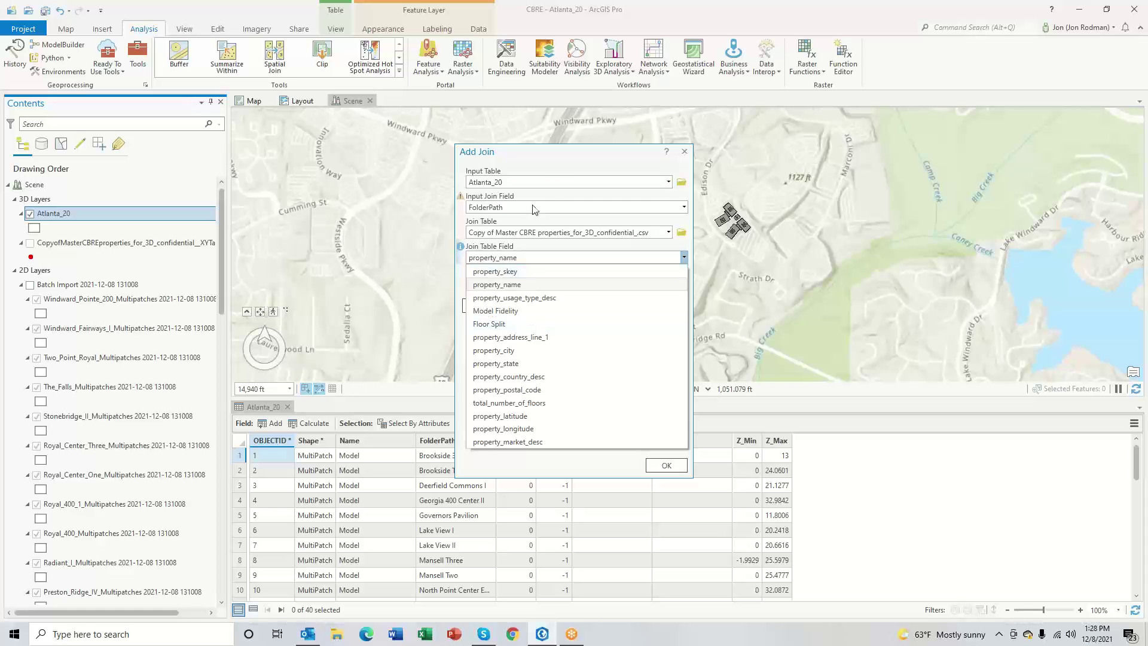
pyautogui.click(554, 157)
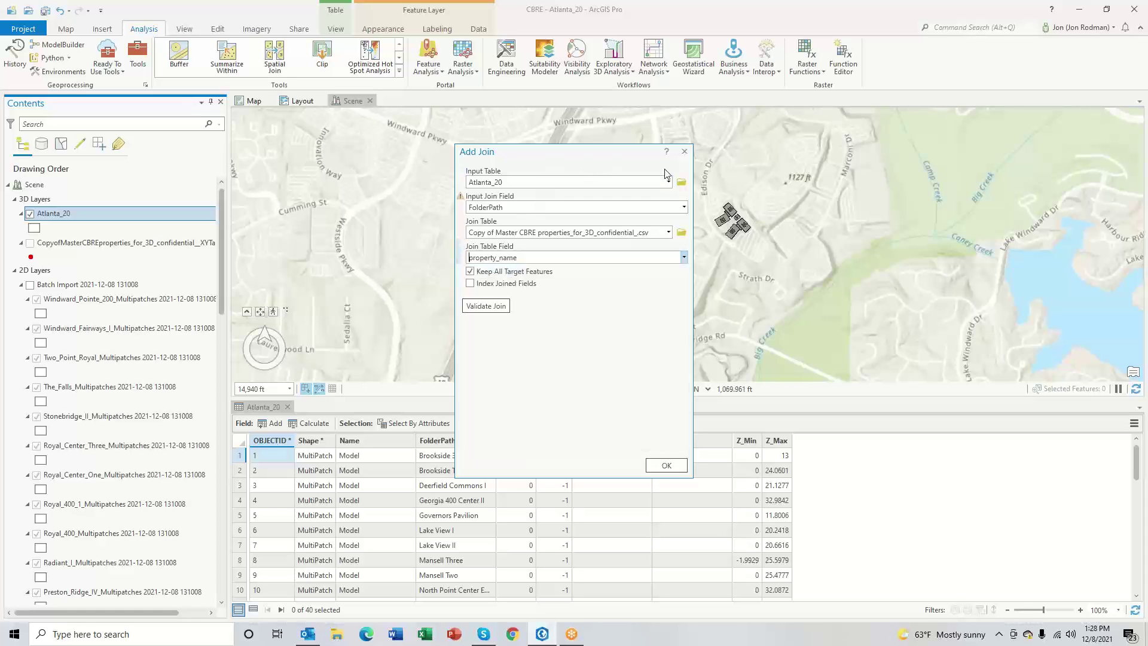
pyautogui.moveTo(569, 157); pyautogui.dragTo(743, 140)
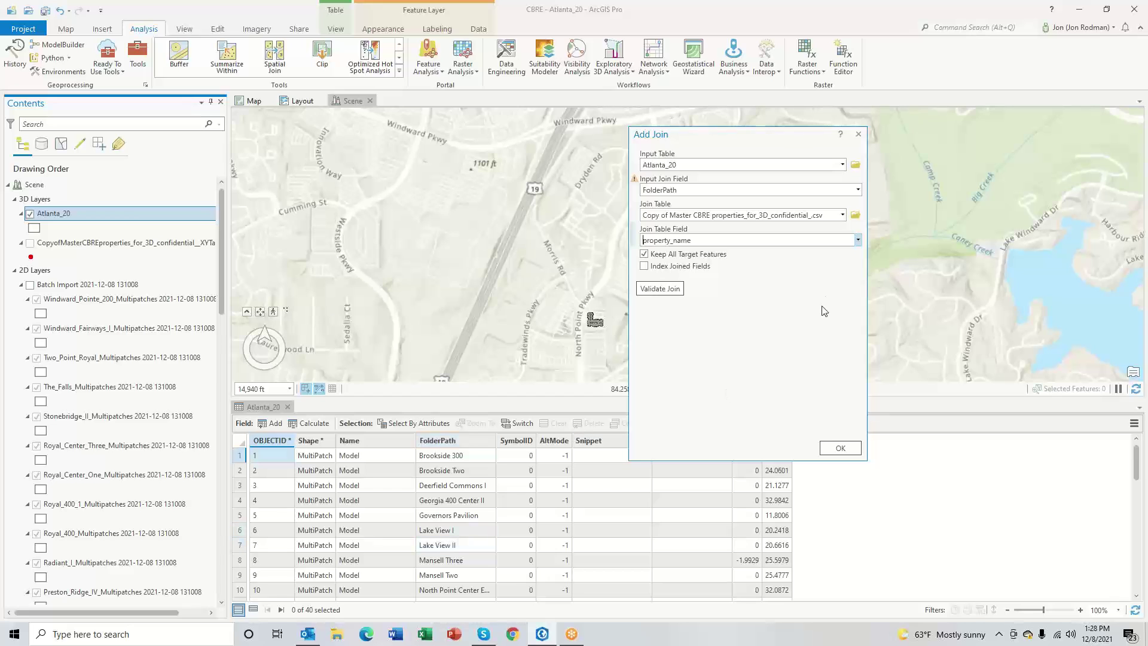
pyautogui.click(836, 455)
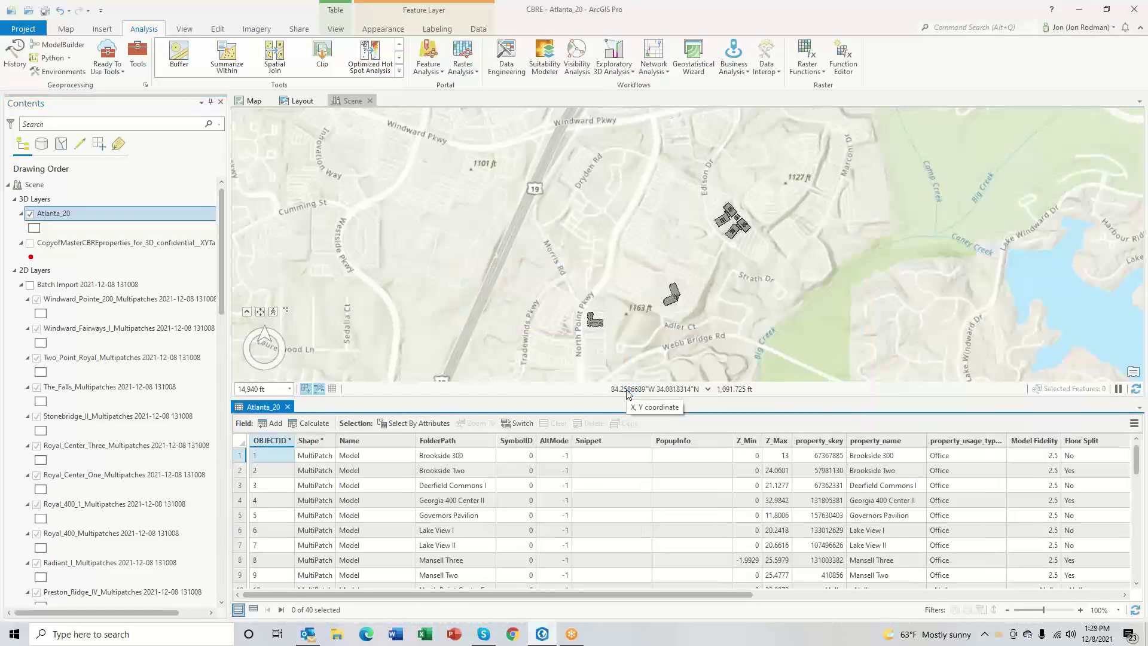
# Step: Examine the joined property fields across the Atlanta_20 attribute table and close the table
pyautogui.moveTo(703, 595); pyautogui.dragTo(1002, 593)
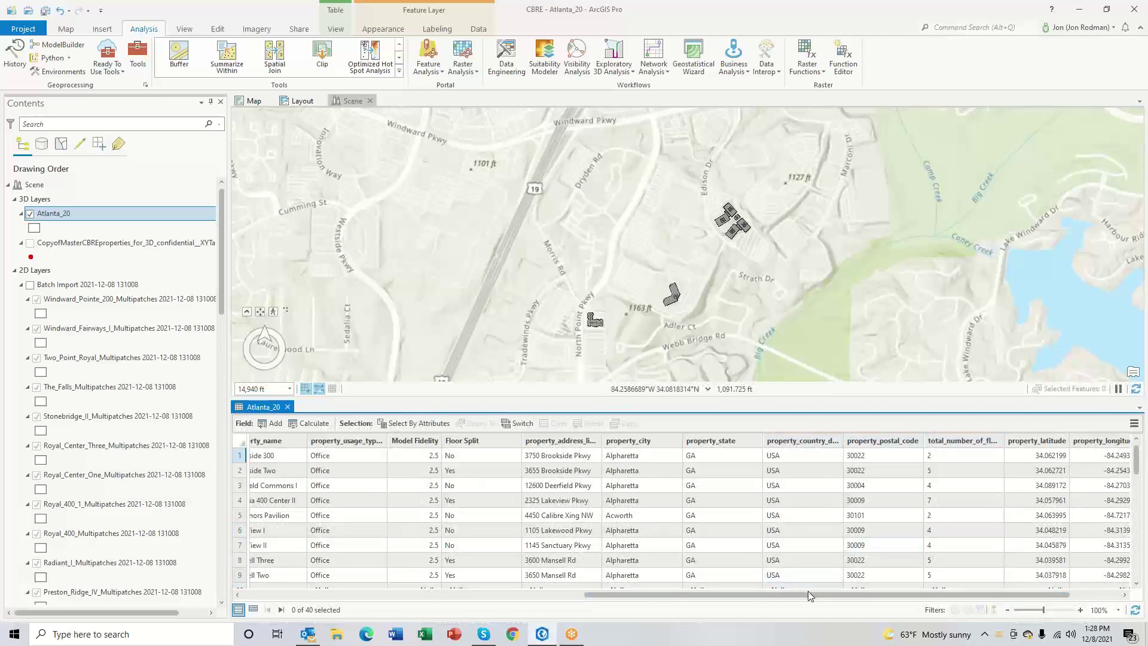
pyautogui.moveTo(855, 595); pyautogui.dragTo(990, 590)
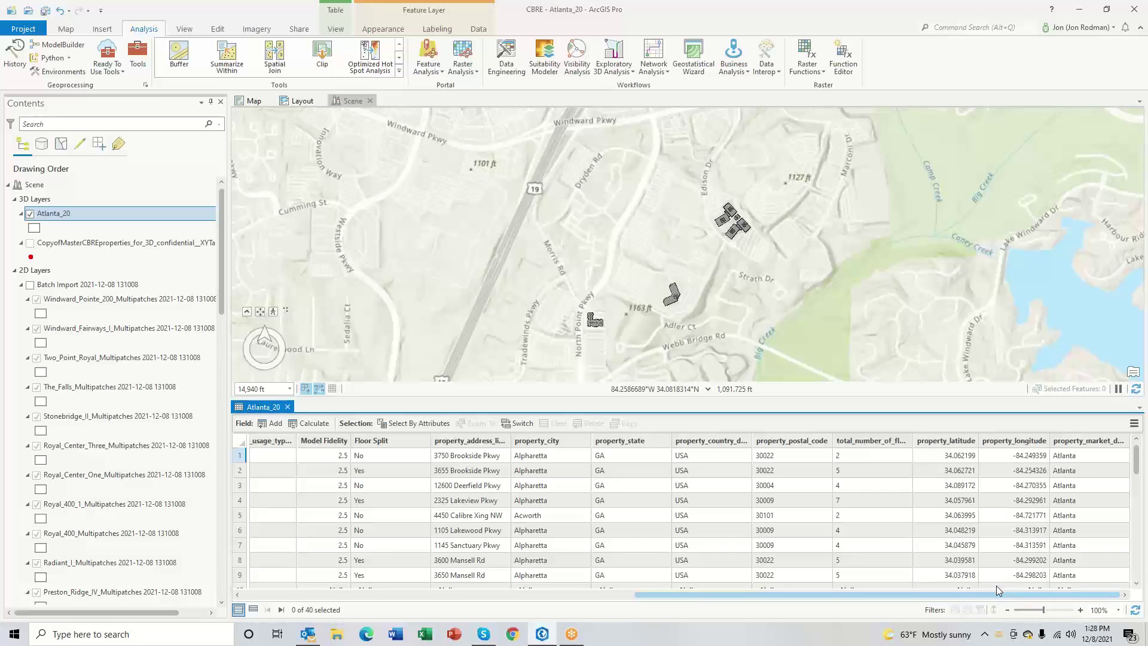
pyautogui.moveTo(974, 593); pyautogui.dragTo(577, 594)
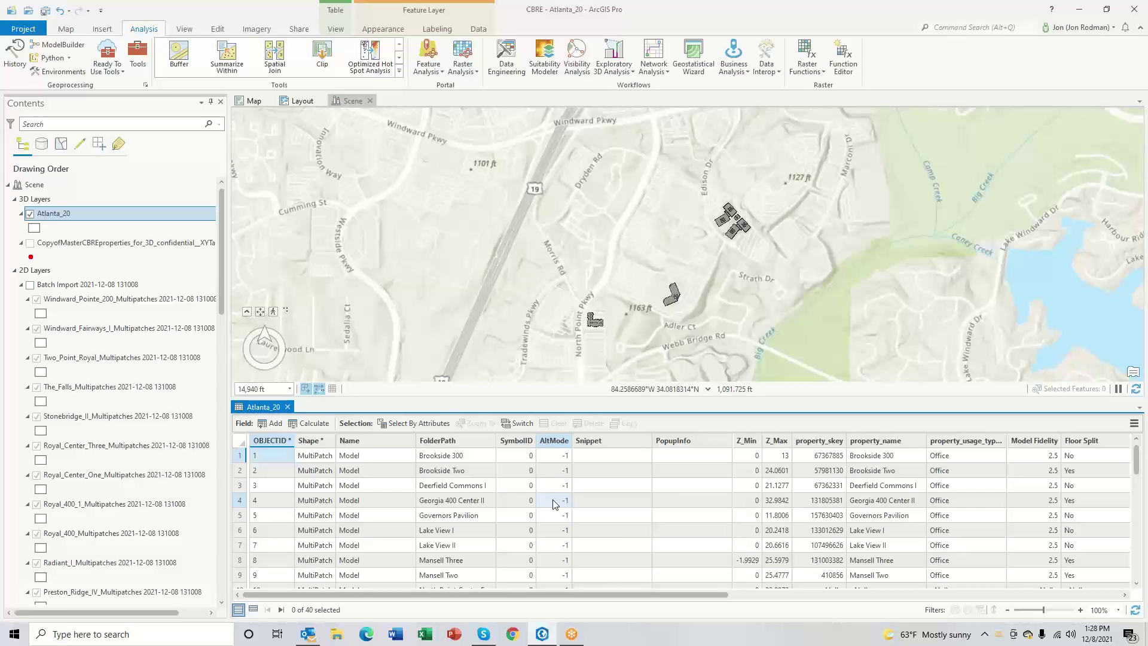
pyautogui.click(288, 407)
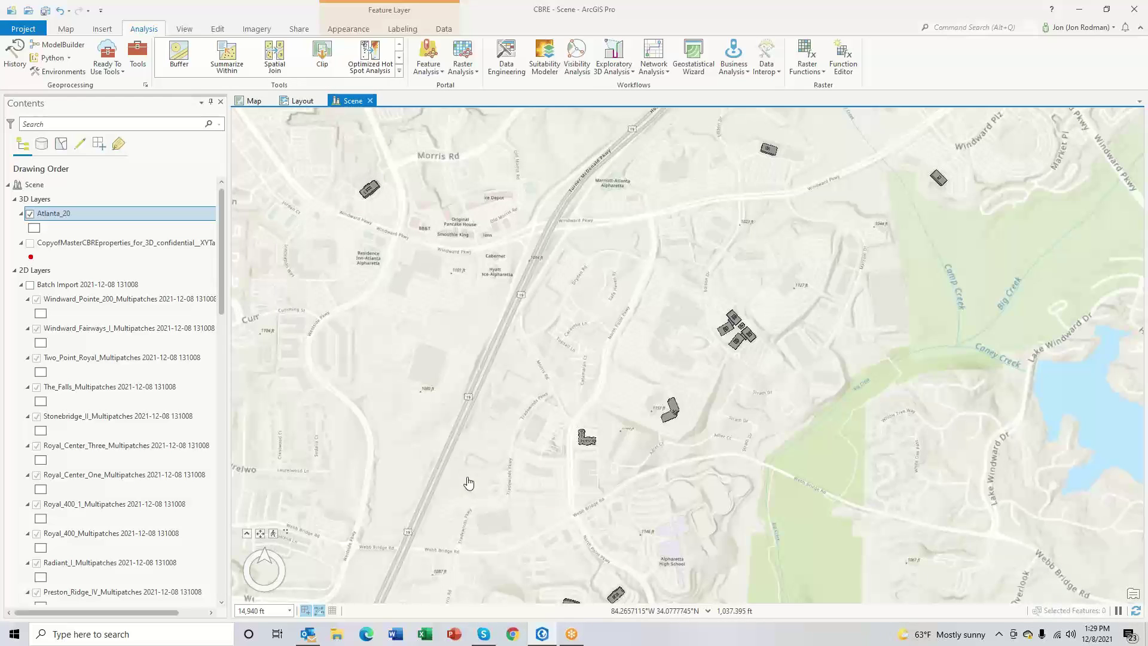
# Step: Switch to Excel, open the CBRE Building Order workbook, and go to the start of the Atlanta building list
pyautogui.click(428, 638)
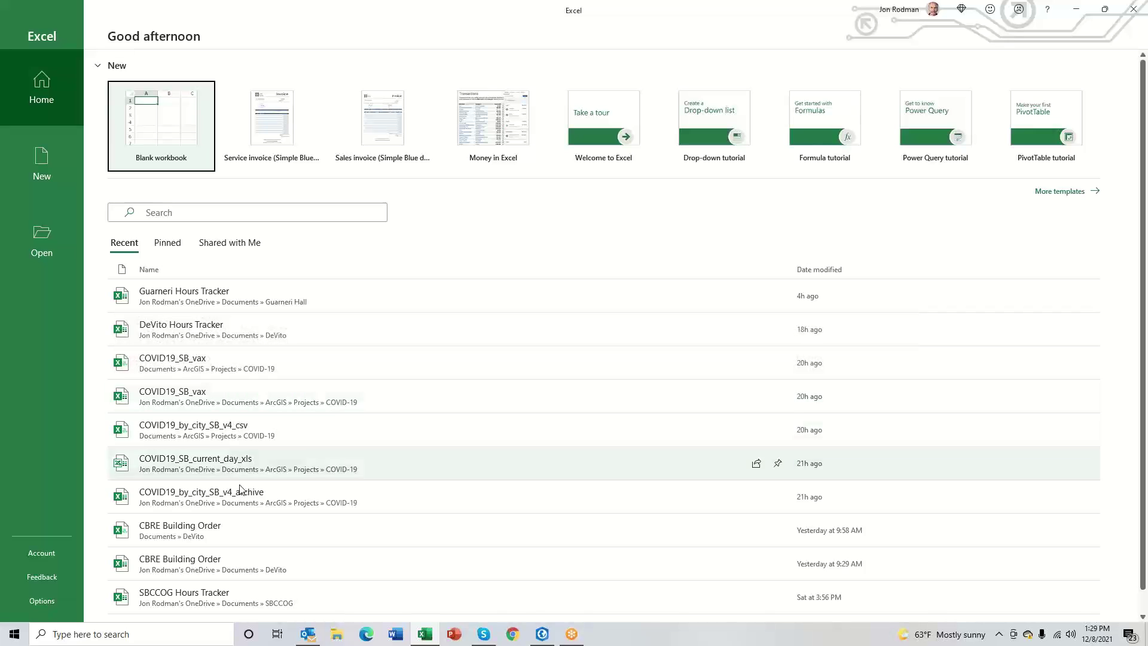
pyautogui.click(241, 562)
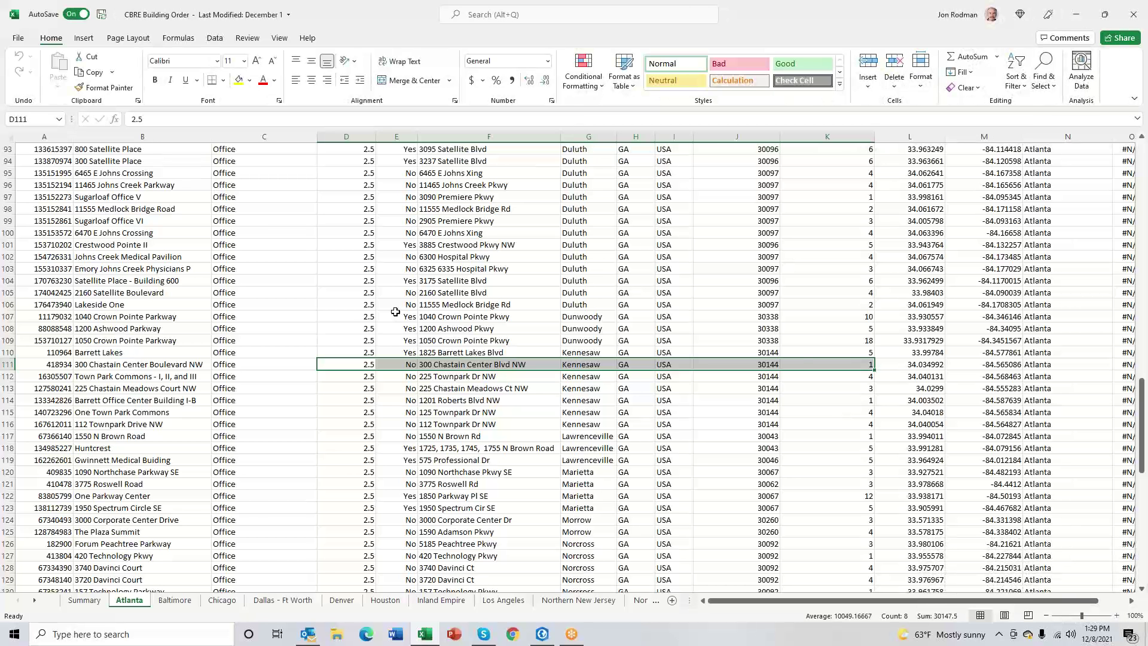
pyautogui.hscroll(4, 436, 379)
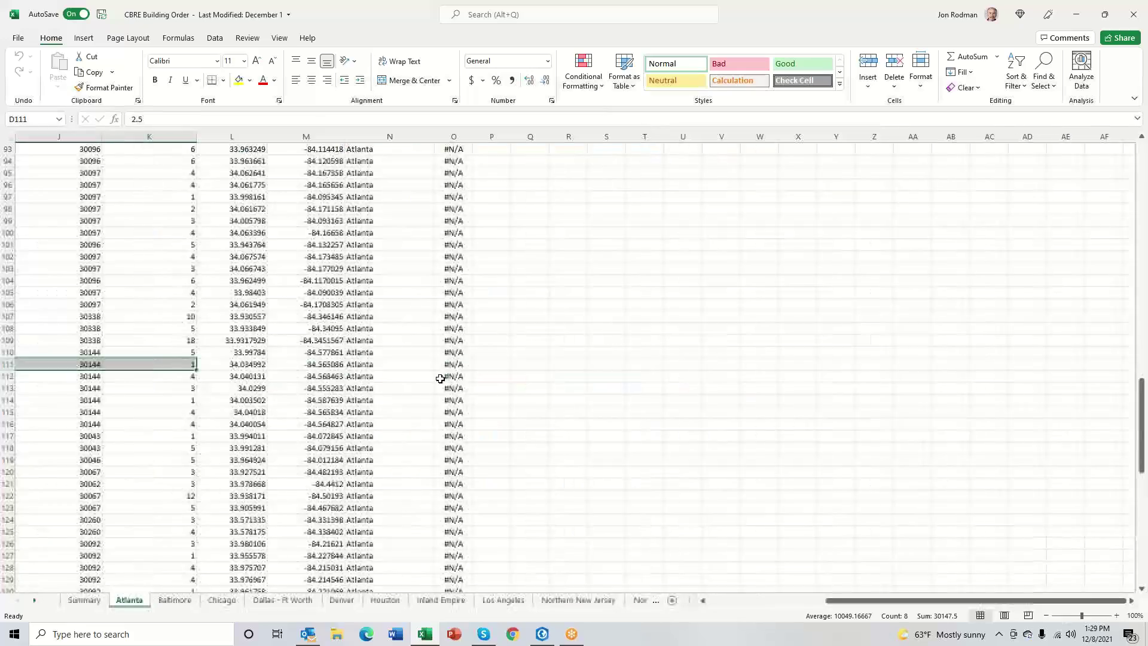
pyautogui.scroll(7, 448, 402)
pyautogui.moveTo(873, 601); pyautogui.dragTo(742, 601)
pyautogui.scroll(20, 363, 473)
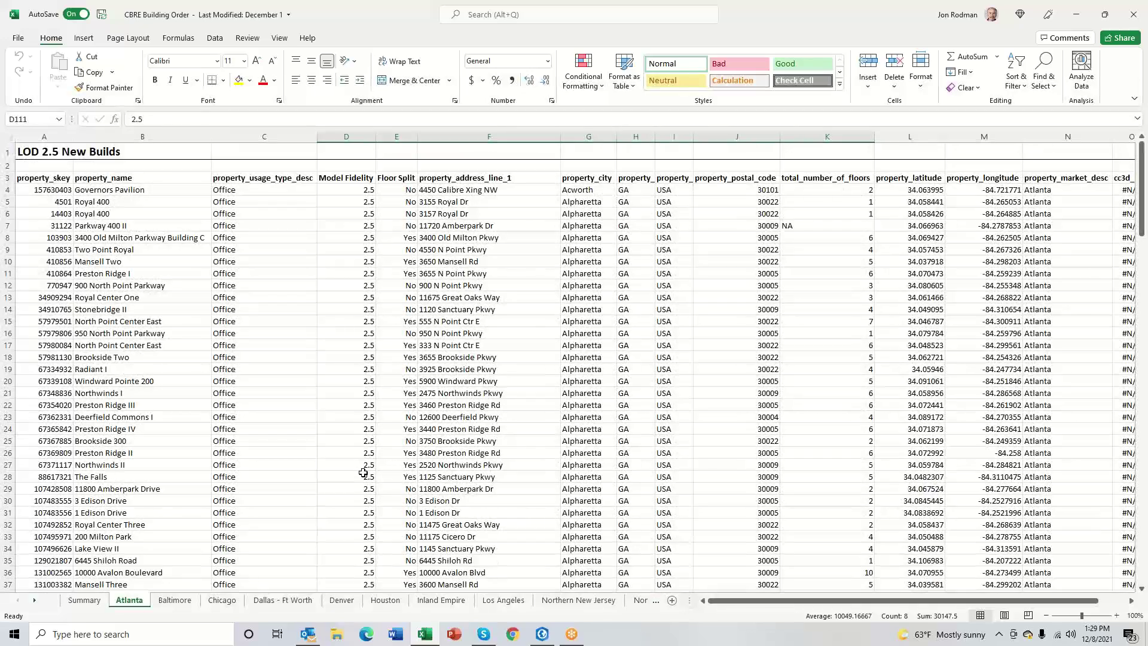
# Step: Examine the Atlanta sheet's building records and columns, from the header row down to the end of the list
pyautogui.scroll(-6, 363, 472)
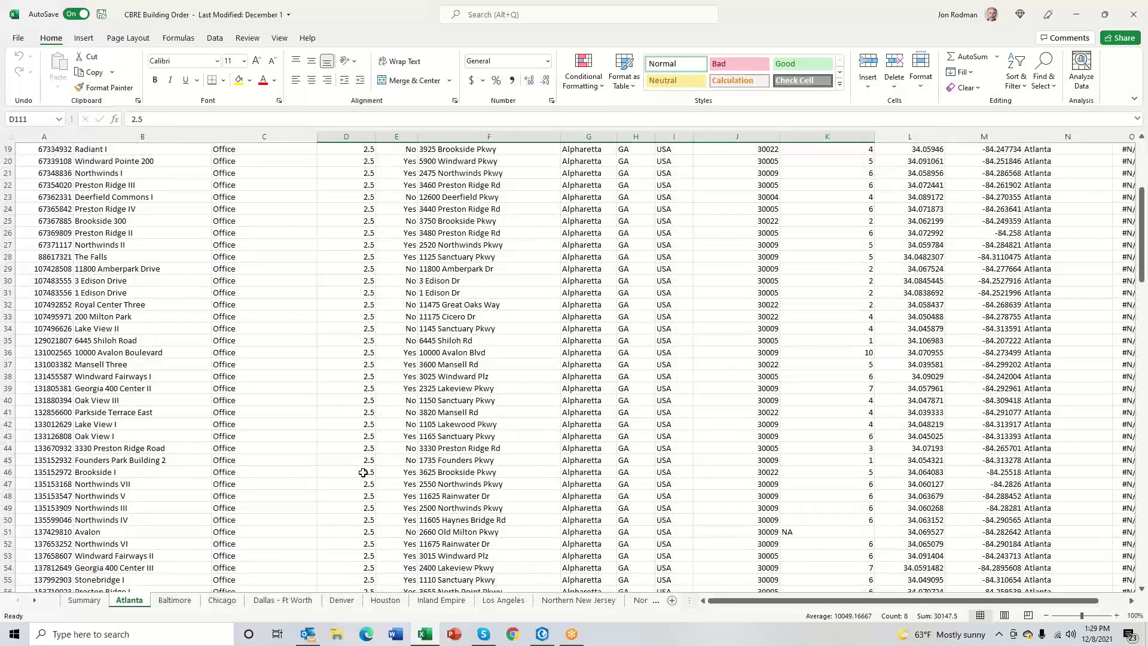
pyautogui.scroll(-7, 363, 473)
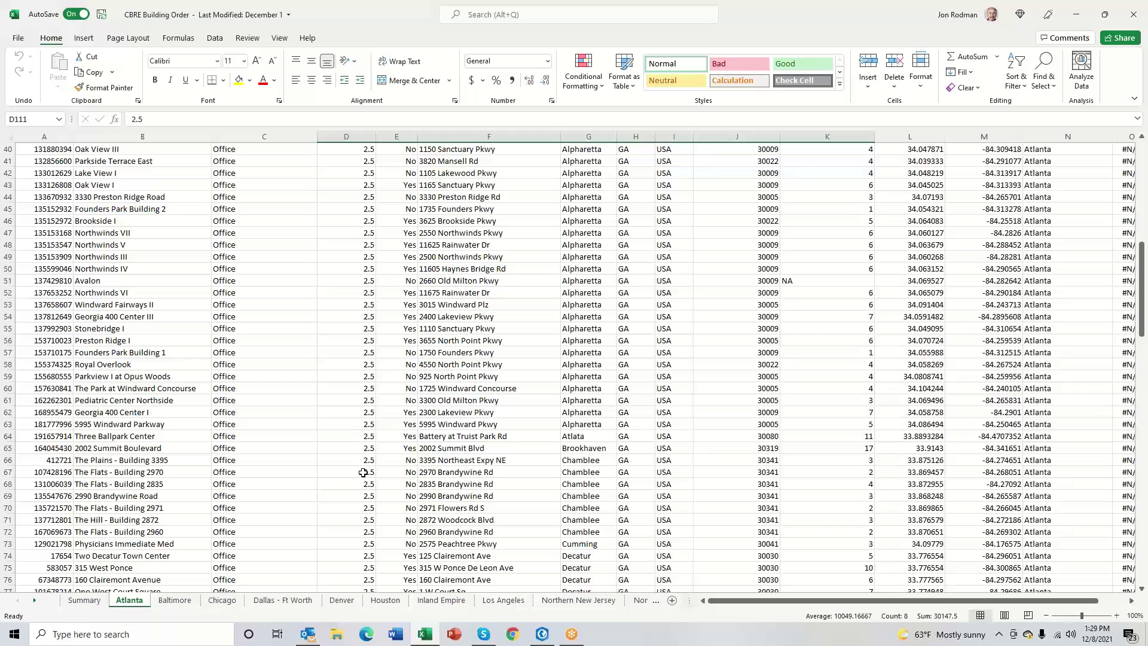
pyautogui.scroll(13, 363, 473)
pyautogui.hscroll(2, 363, 472)
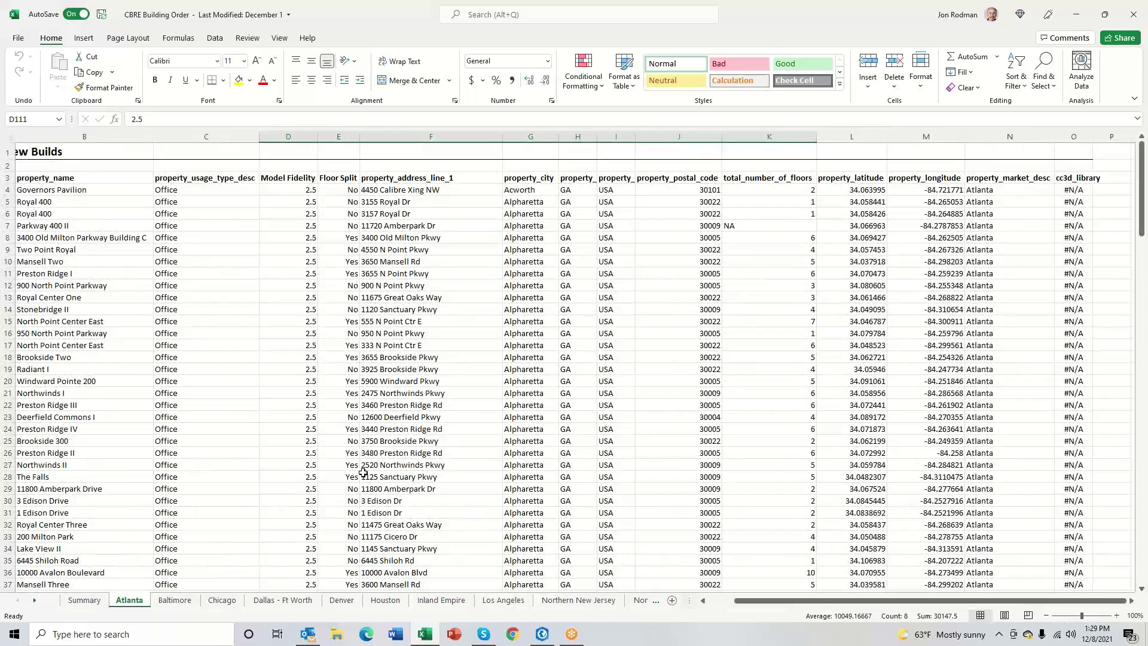
pyautogui.scroll(-2, 363, 472)
pyautogui.scroll(2, 364, 473)
pyautogui.moveTo(817, 602)
pyautogui.mouseDown()
pyautogui.moveTo(778, 606)
pyautogui.moveTo(799, 604)
pyautogui.mouseUp()
pyautogui.moveTo(757, 600); pyautogui.dragTo(713, 606)
pyautogui.scroll(-20, 373, 423)
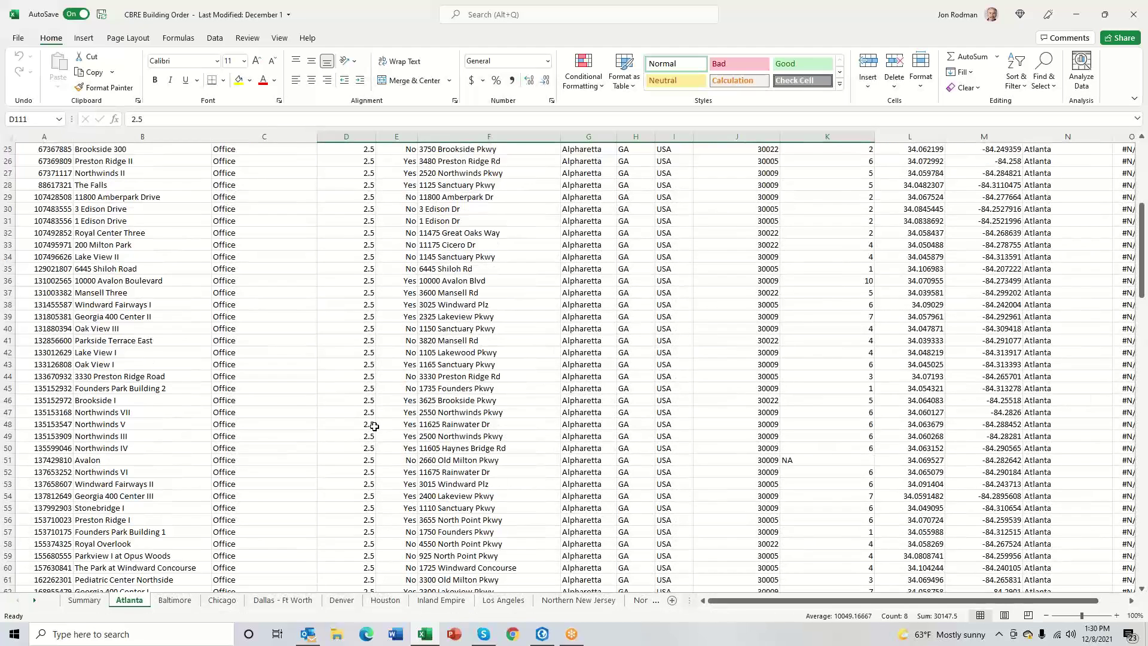
pyautogui.scroll(4, 375, 428)
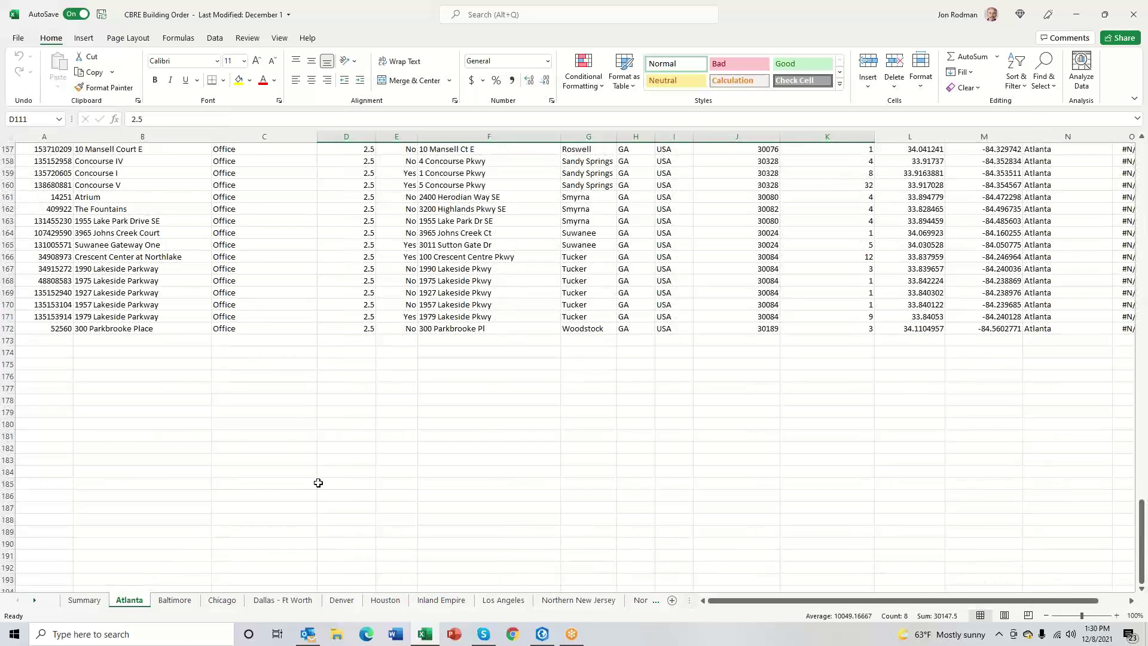
# Step: Look through the entire building list on the Dallas - Ft Worth sheet
pyautogui.click(256, 603)
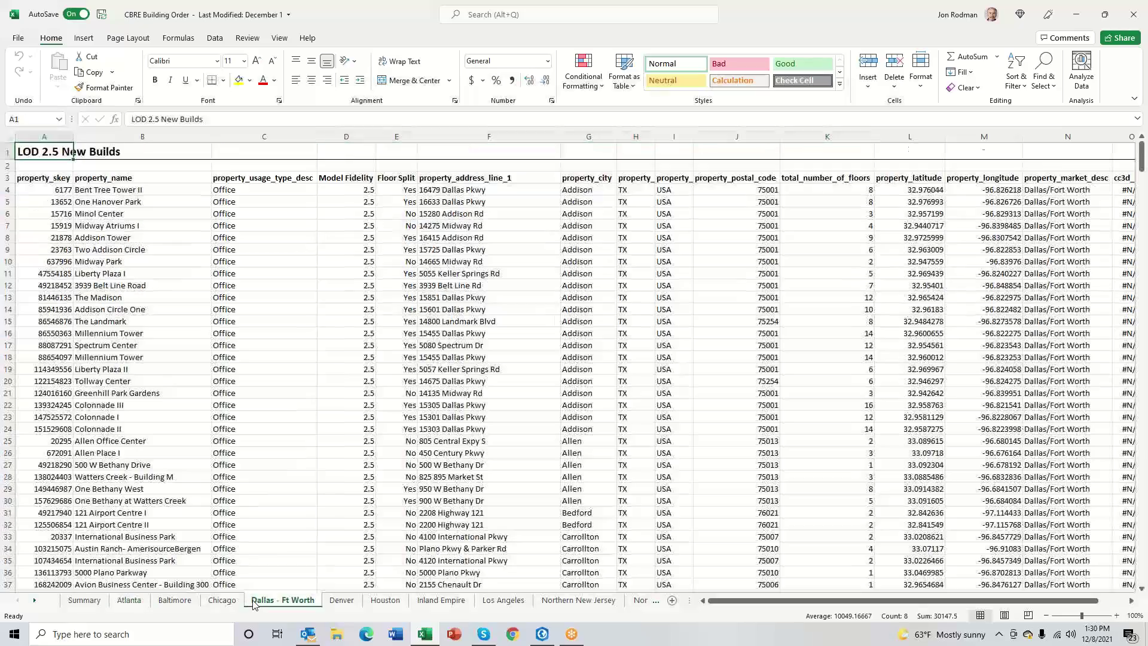
pyautogui.scroll(-20, 326, 447)
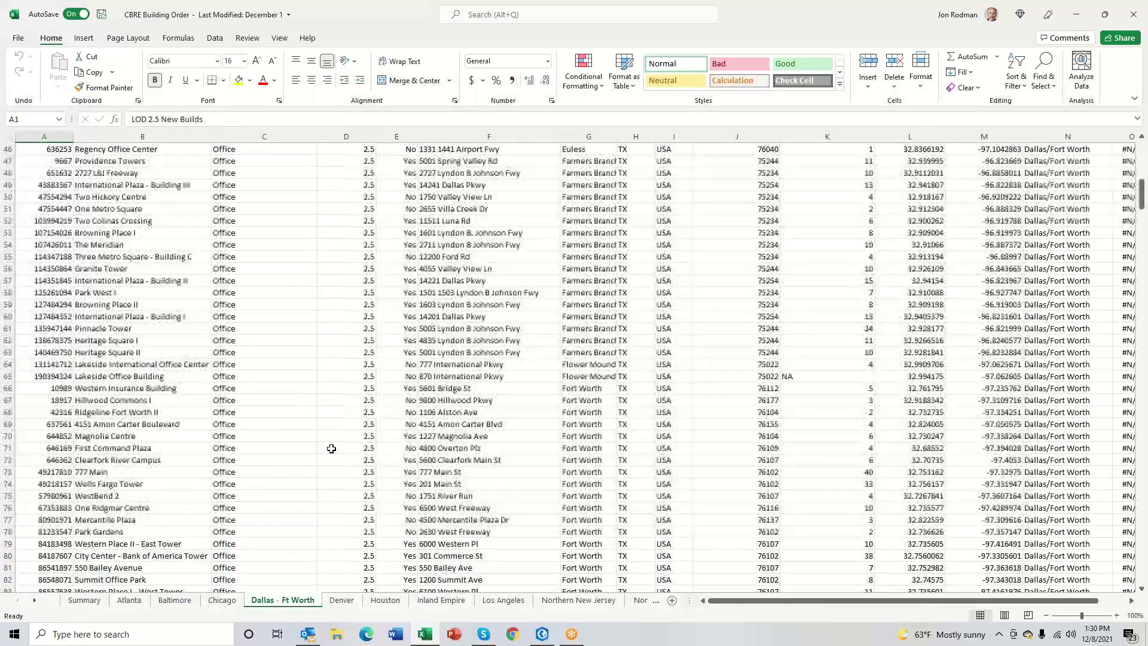
pyautogui.scroll(-20, 332, 449)
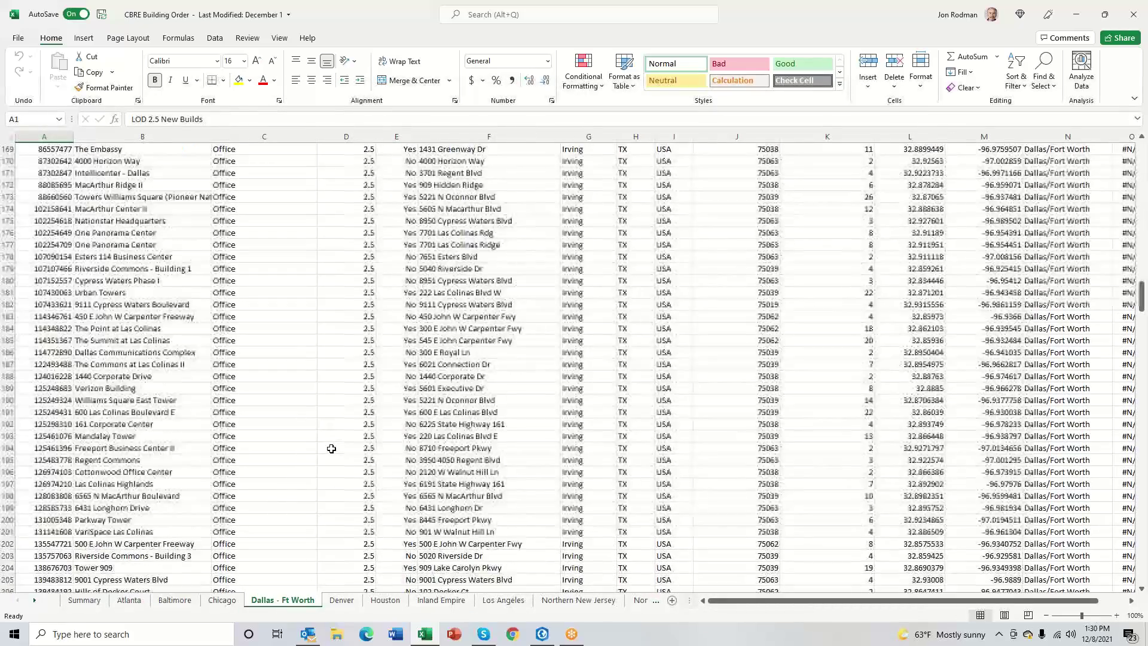
pyautogui.scroll(-20, 333, 448)
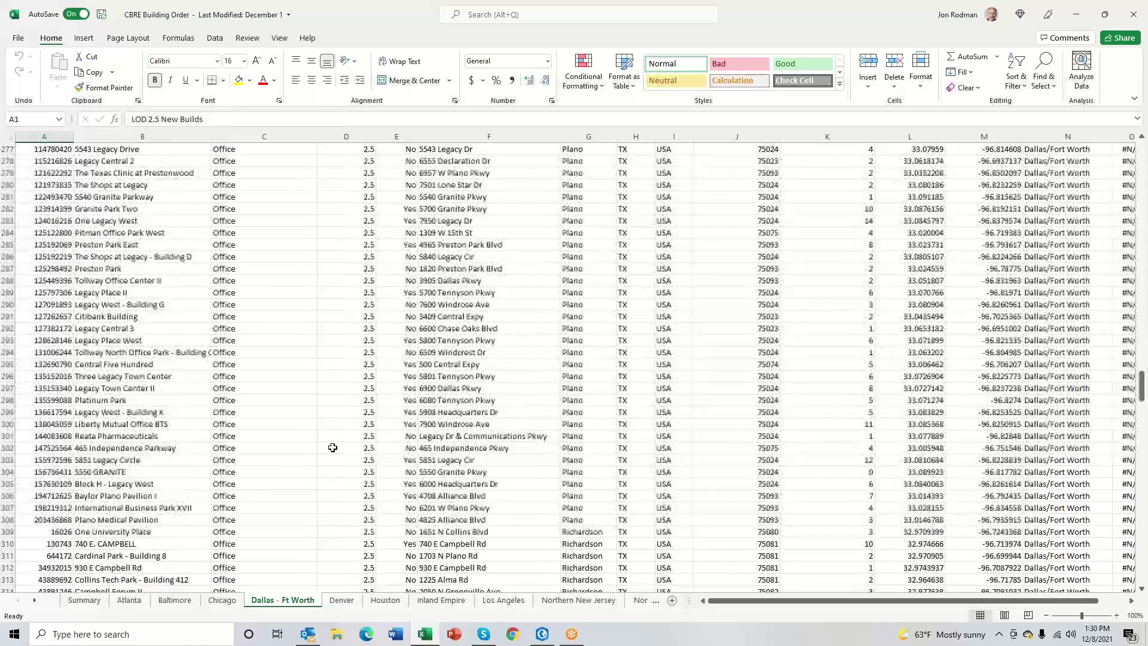
pyautogui.scroll(-20, 334, 448)
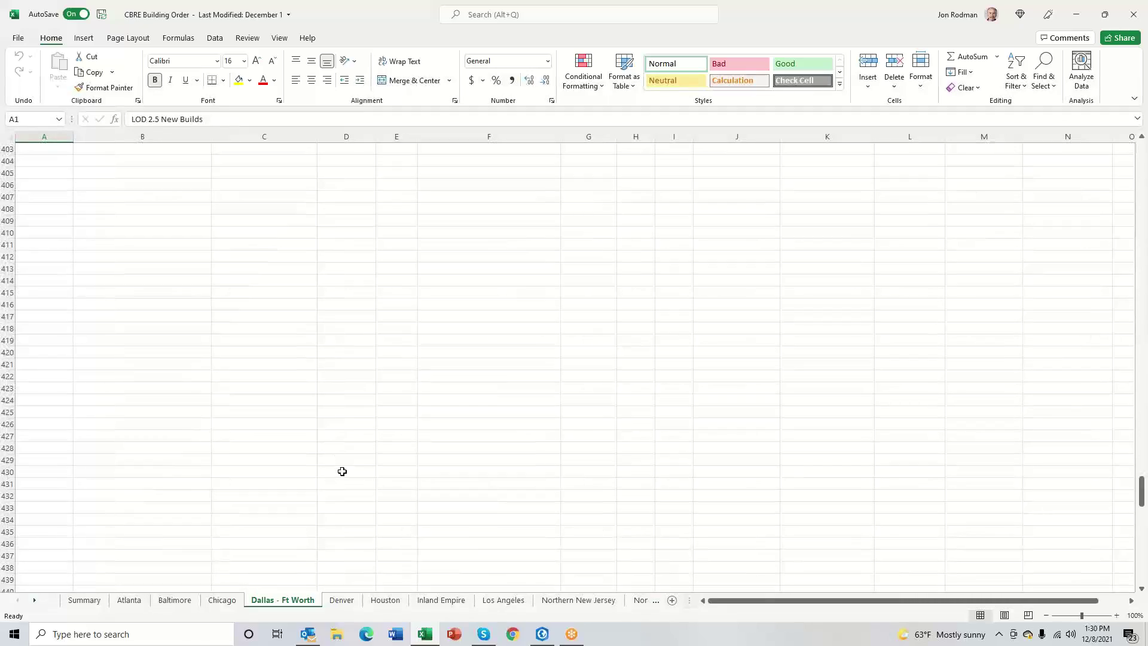
# Step: Return to the start of the Atlanta sheet and close the workbook to get back to the ArcGIS Pro scene
pyautogui.click(134, 601)
pyautogui.scroll(20, 394, 470)
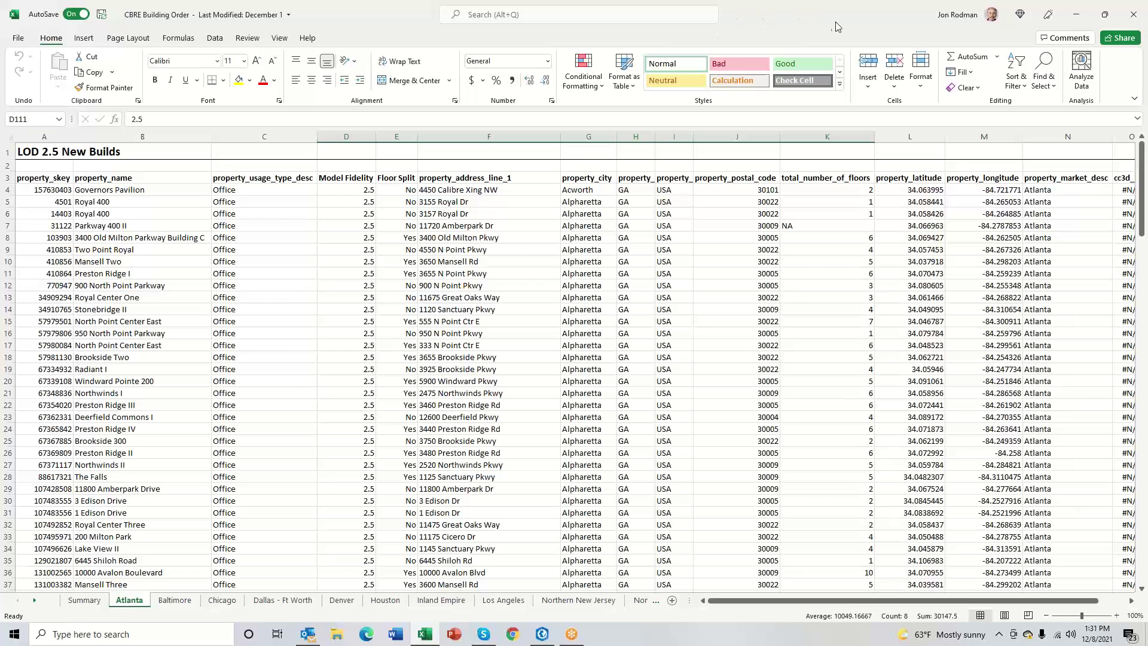
pyautogui.click(1090, 11)
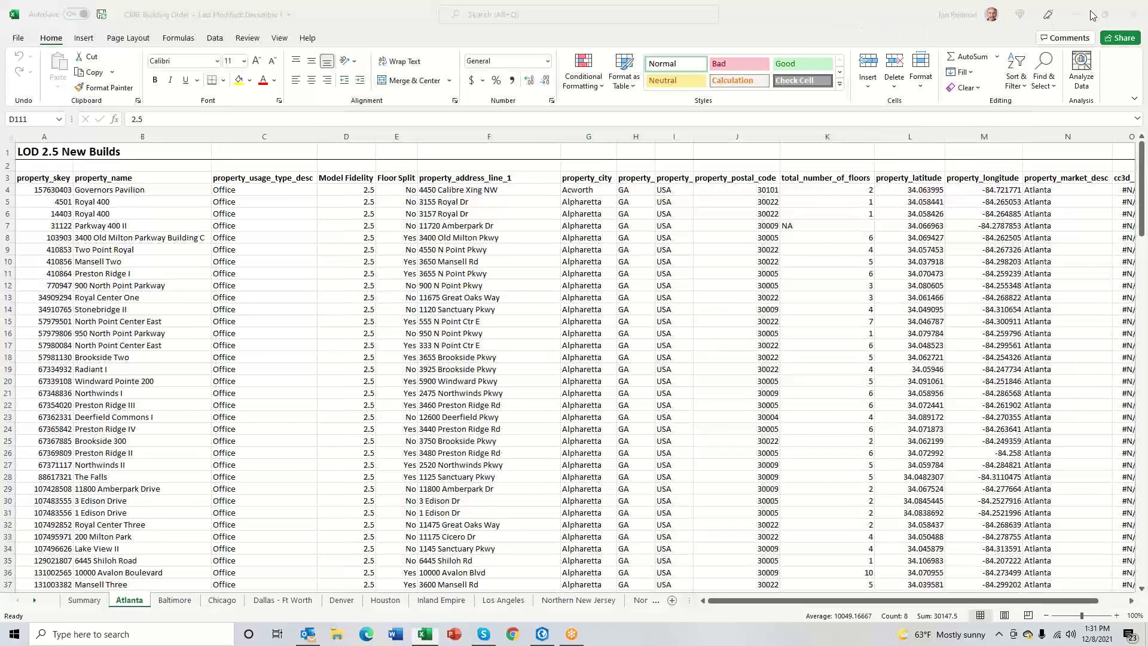
pyautogui.click(1133, 21)
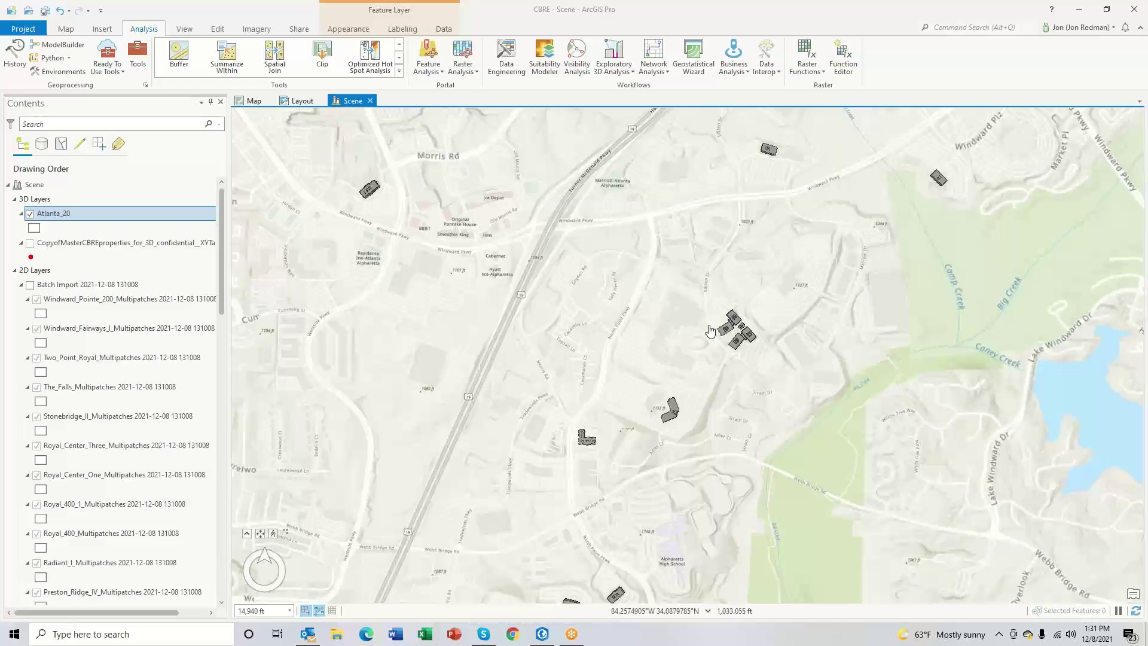
# Step: Inspect the building cluster near Edison Dr up close in 3D, and close the CBRE project with its changes saved
pyautogui.moveTo(709, 308); pyautogui.dragTo(770, 366)
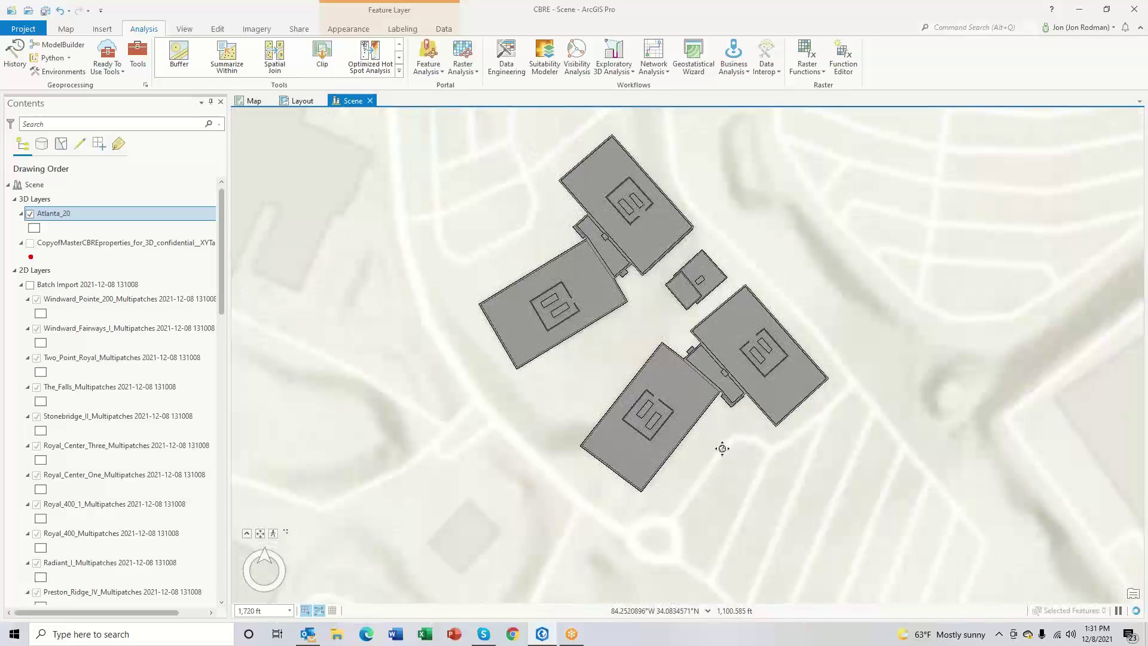
pyautogui.moveTo(721, 446); pyautogui.dragTo(846, 160)
pyautogui.scroll(3, 554, 236)
pyautogui.scroll(-3, 549, 251)
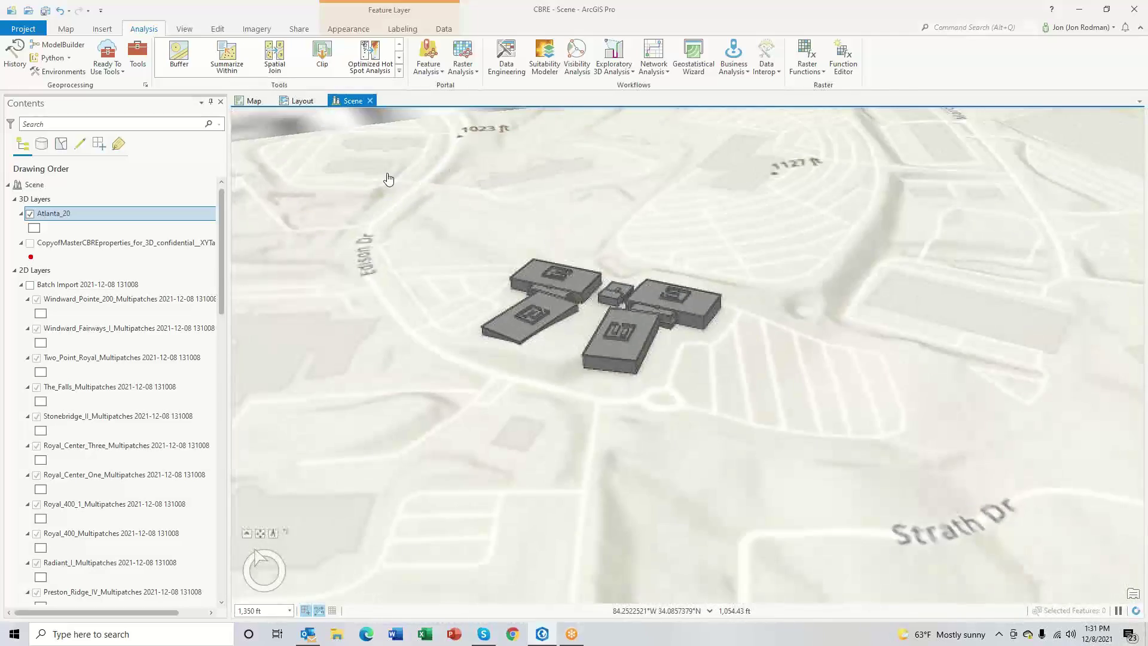
pyautogui.moveTo(389, 174); pyautogui.dragTo(677, 367)
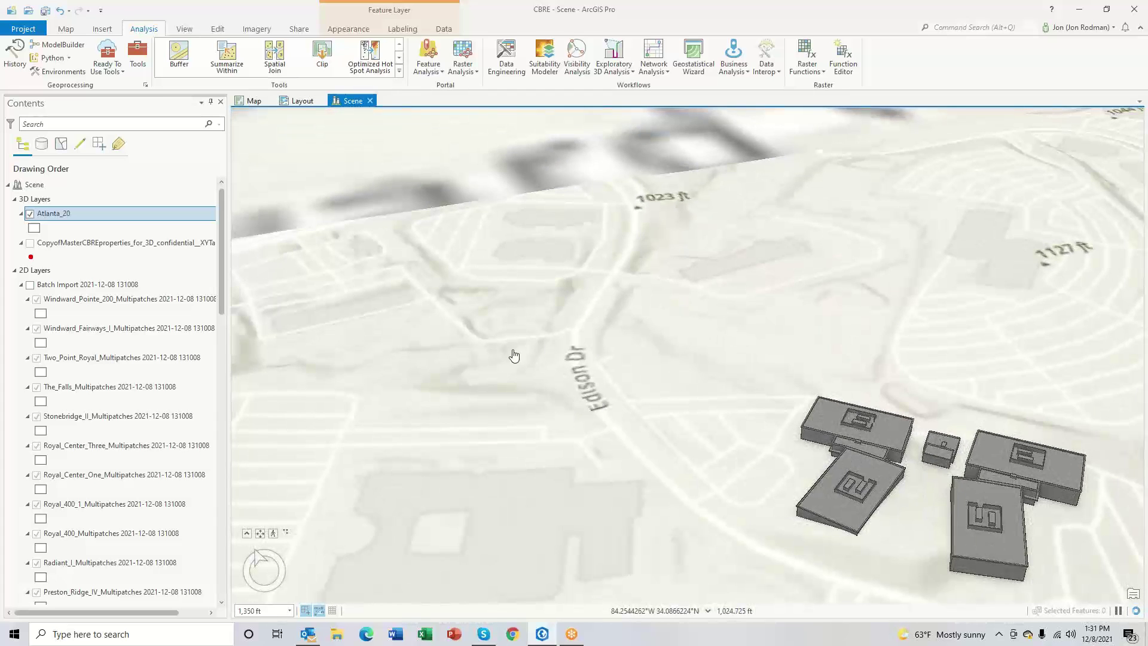
pyautogui.click(1134, 10)
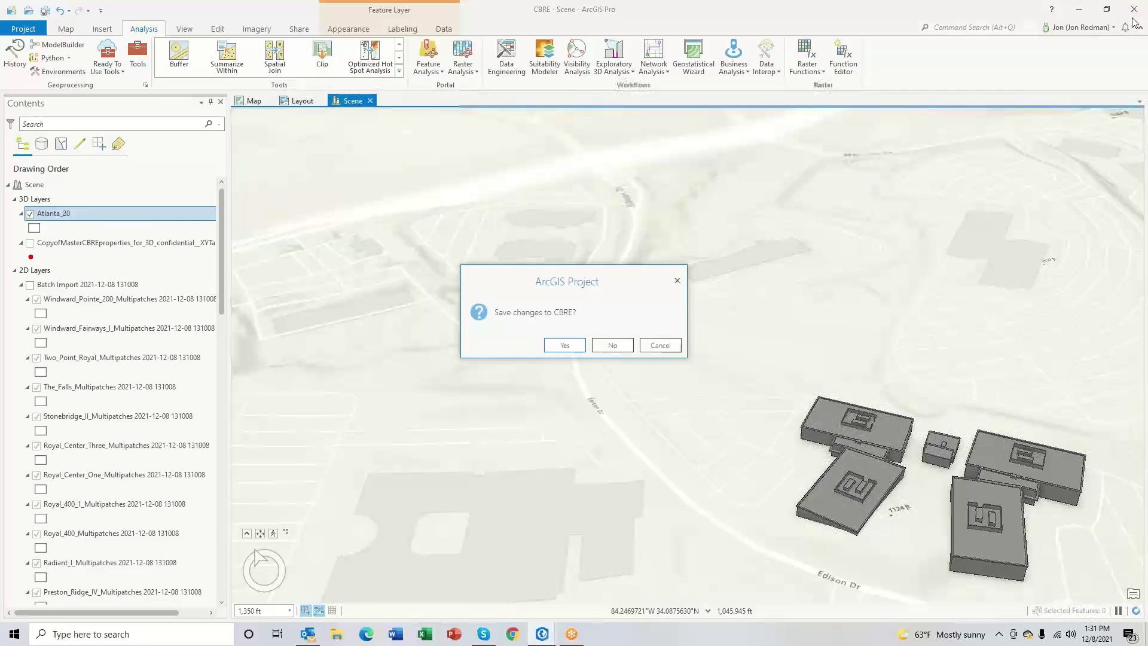
pyautogui.click(564, 345)
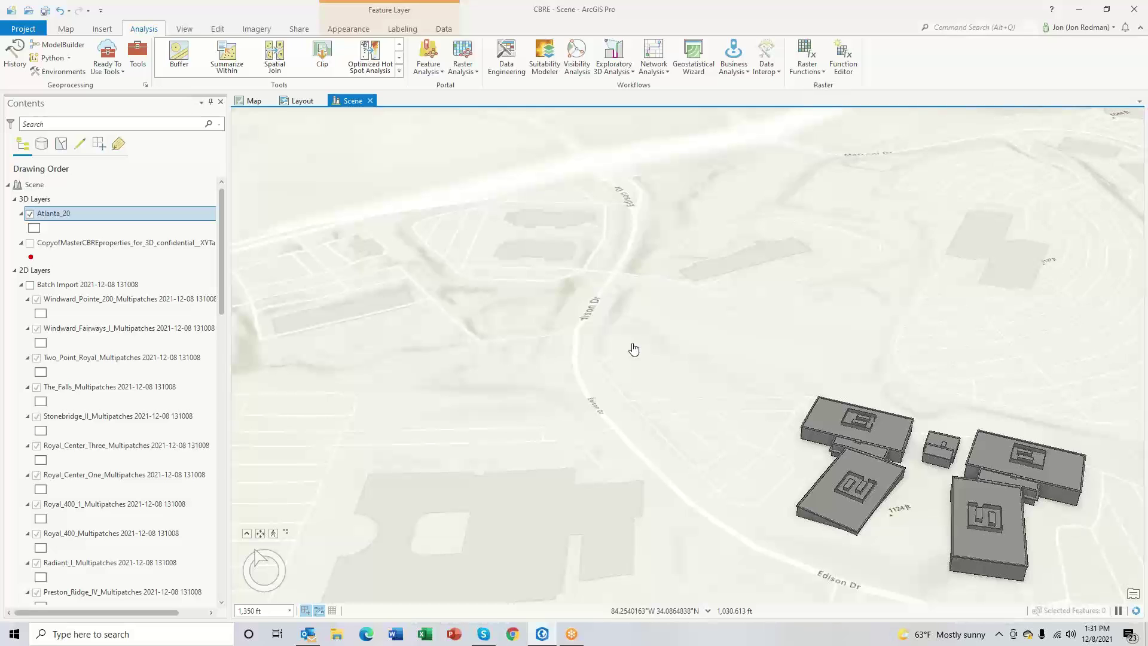